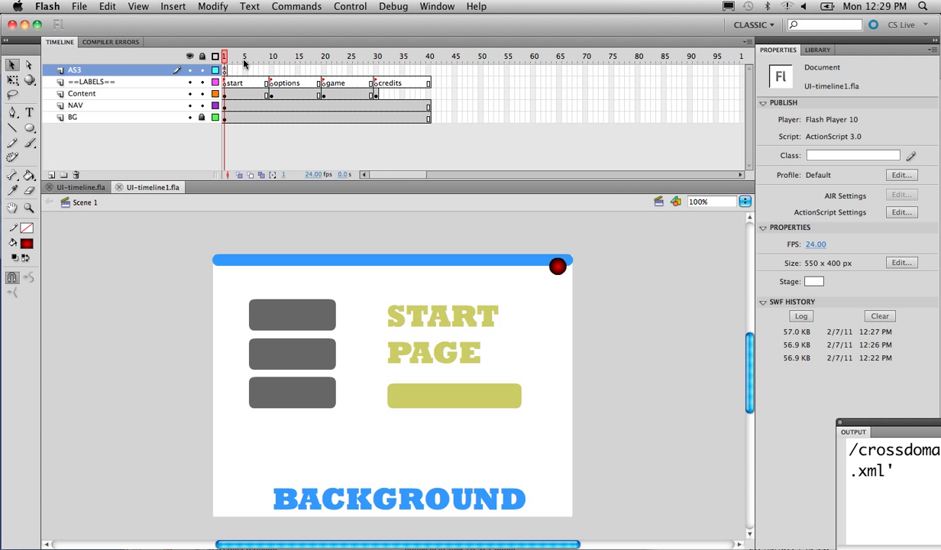
View the credits, game, options and start frames along the UI-timeline1.fla timeline
left_click_drag(273, 59, 375, 55)
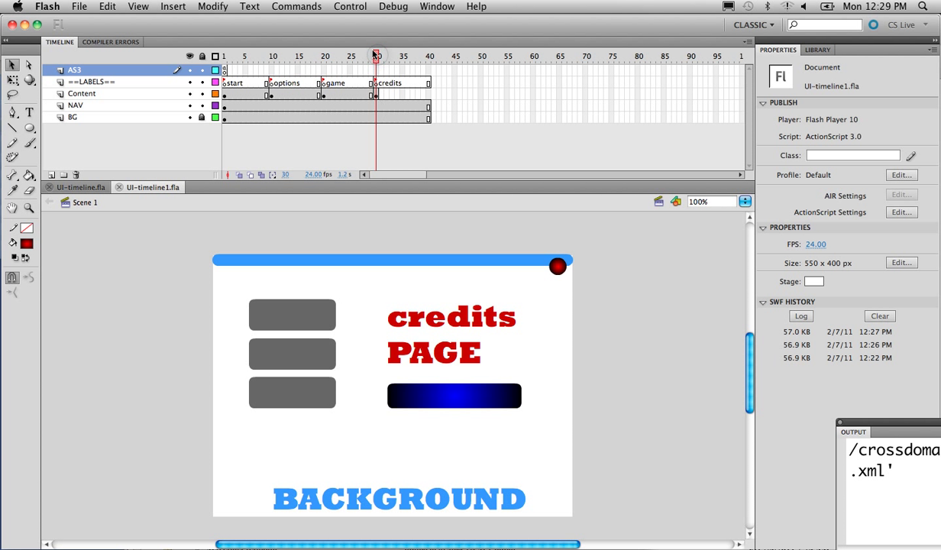
left_click(324, 58)
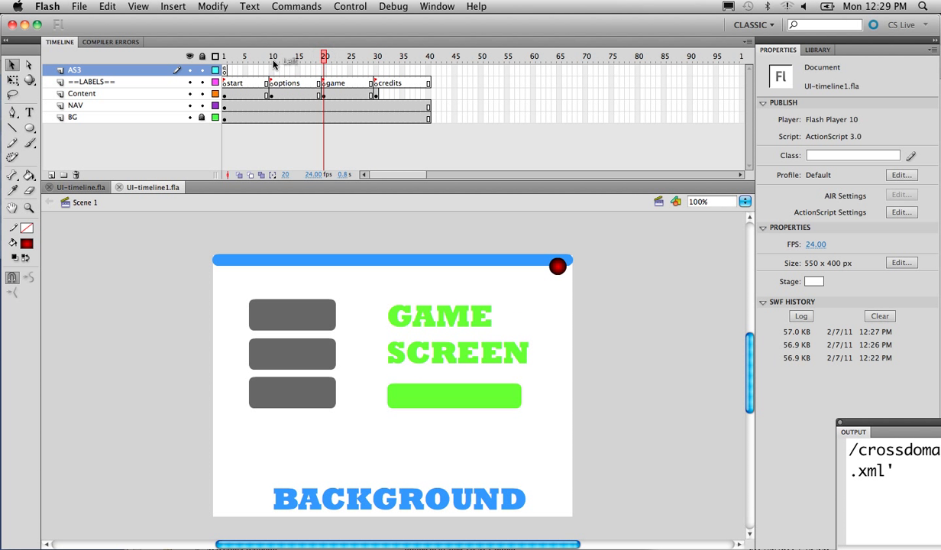
left_click(272, 58)
left_click(226, 58)
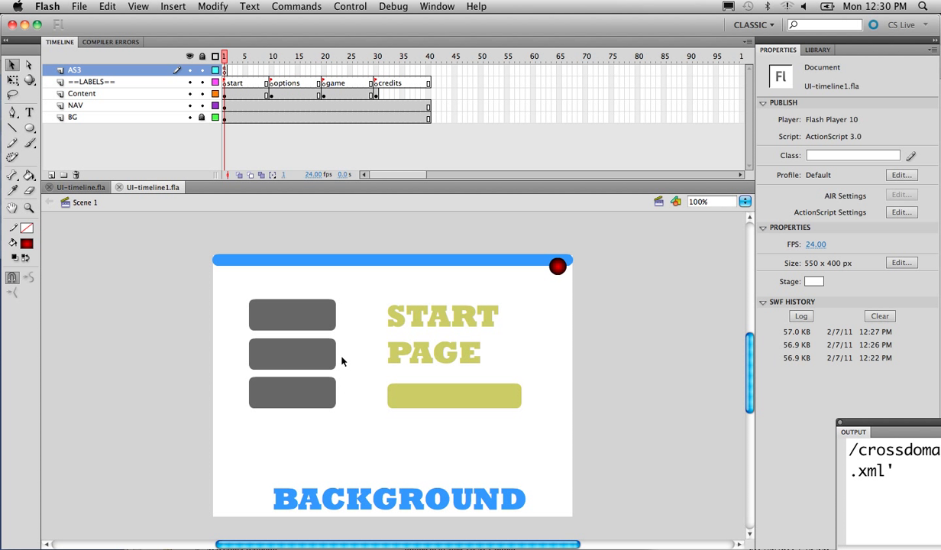
Test the UI-timeline1 movie, try its three grey navigation buttons and the round red button, and close the preview
key("super+Return")
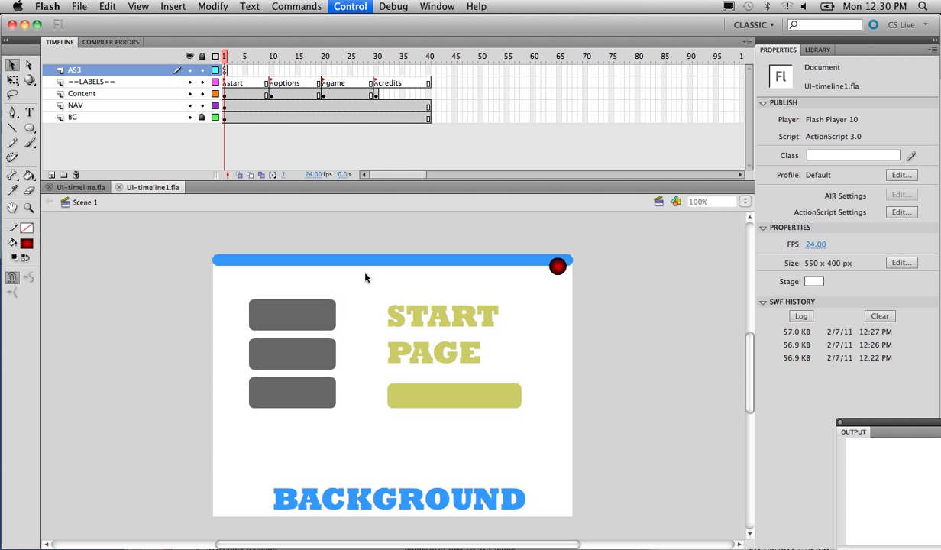
left_click_drag(348, 145, 341, 142)
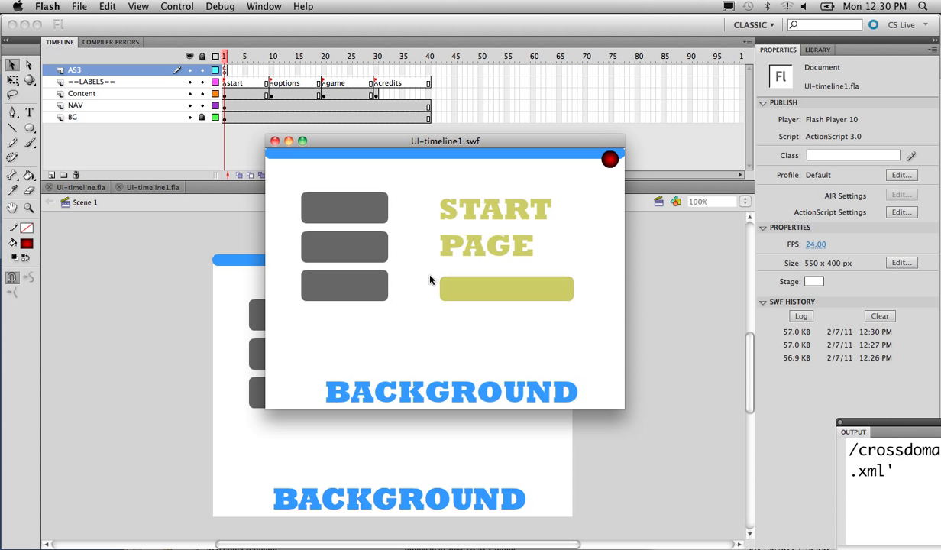
left_click(341, 203)
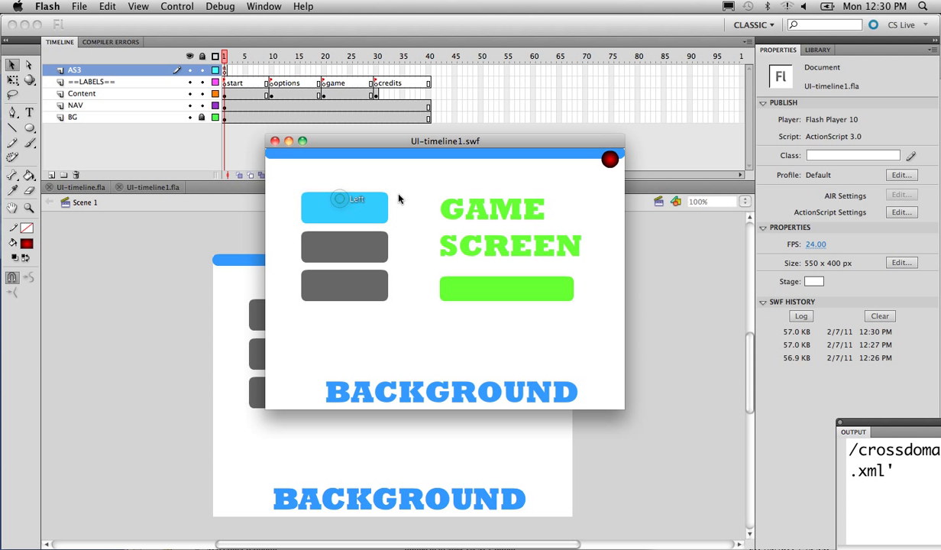
left_click(313, 248)
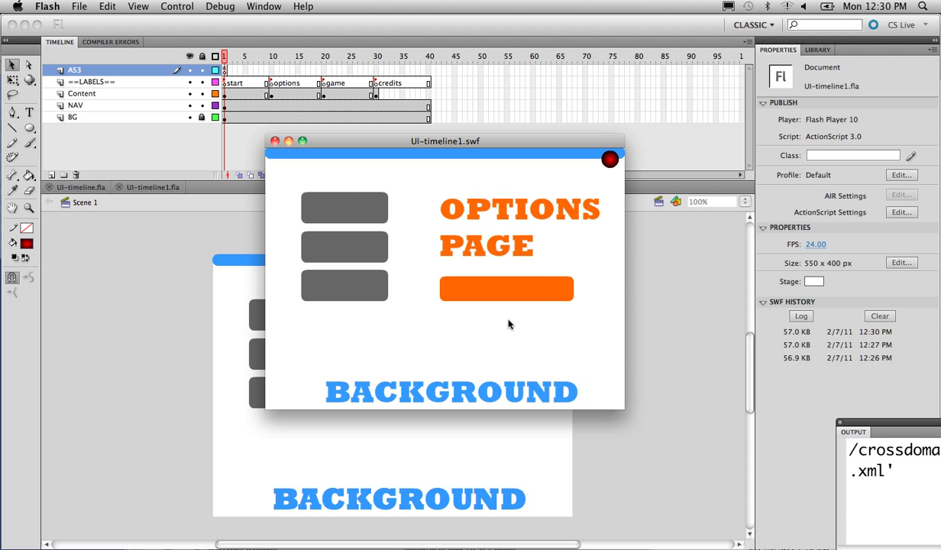
left_click(349, 297)
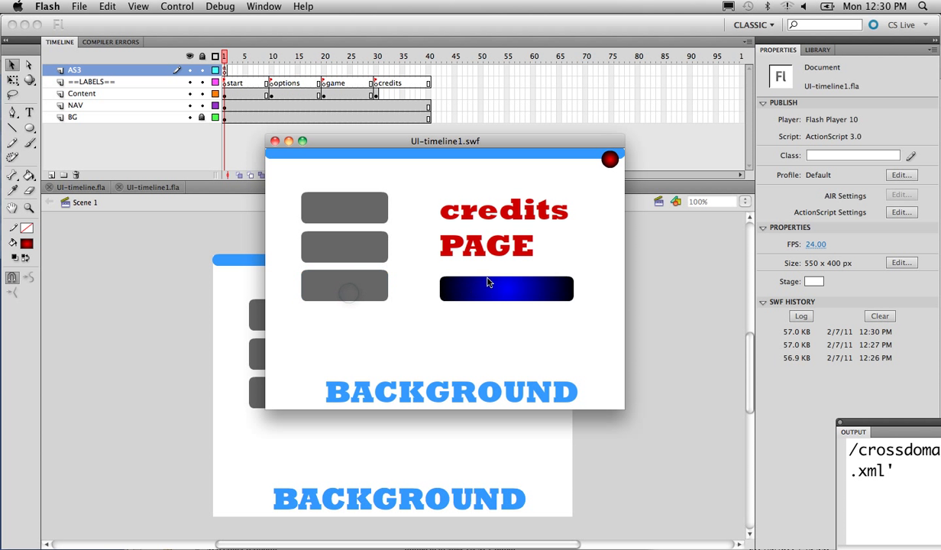
left_click(367, 210)
left_click(365, 245)
left_click(369, 283)
left_click(363, 210)
left_click(364, 245)
left_click(363, 210)
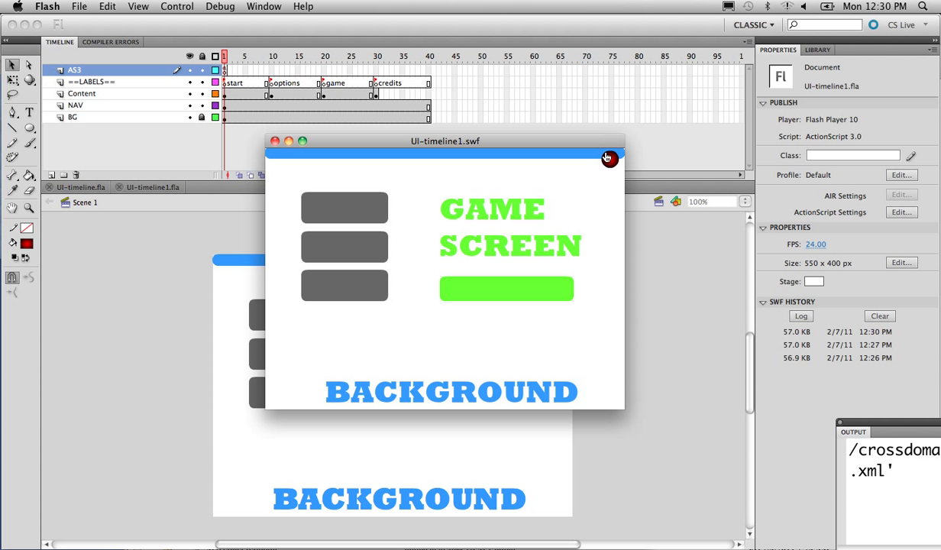
left_click(608, 159)
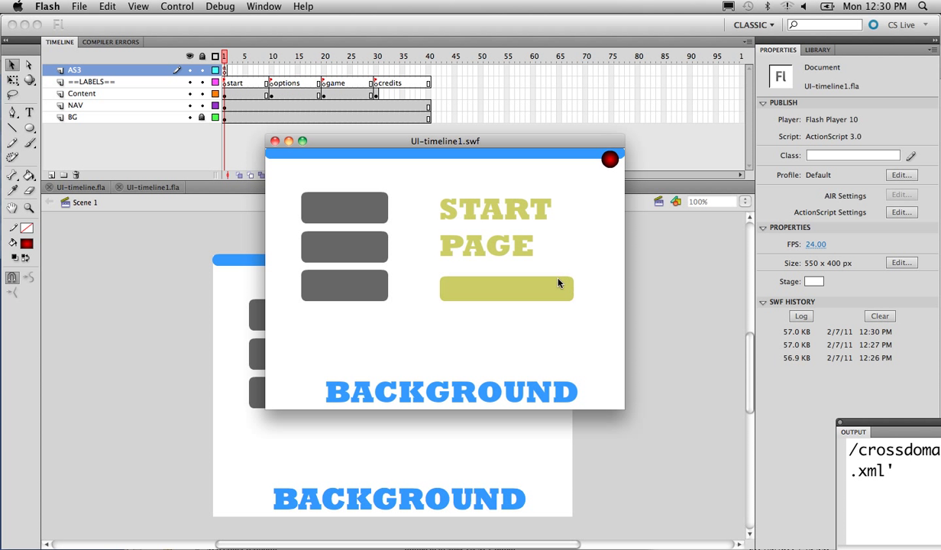
left_click(275, 141)
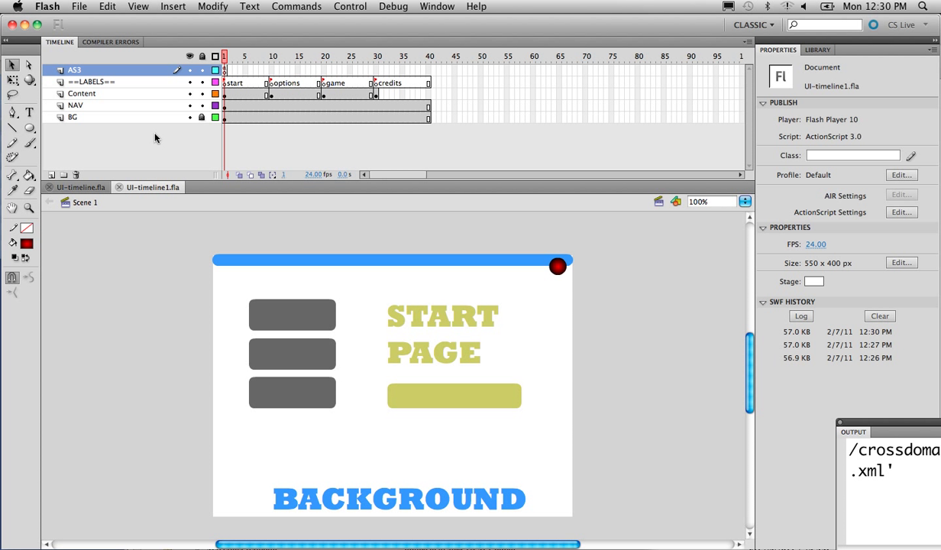
Create a new ActionScript 3.0 document
left_click(77, 6)
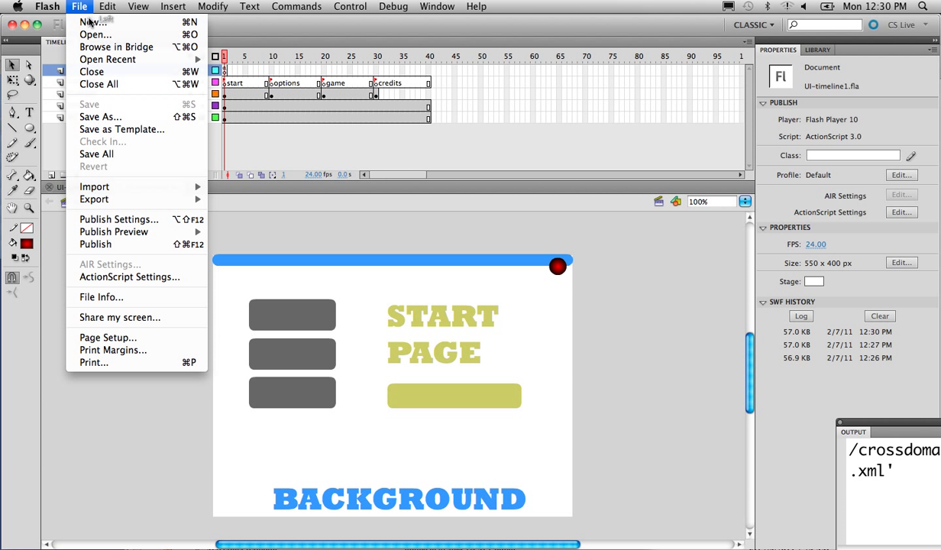
left_click(89, 21)
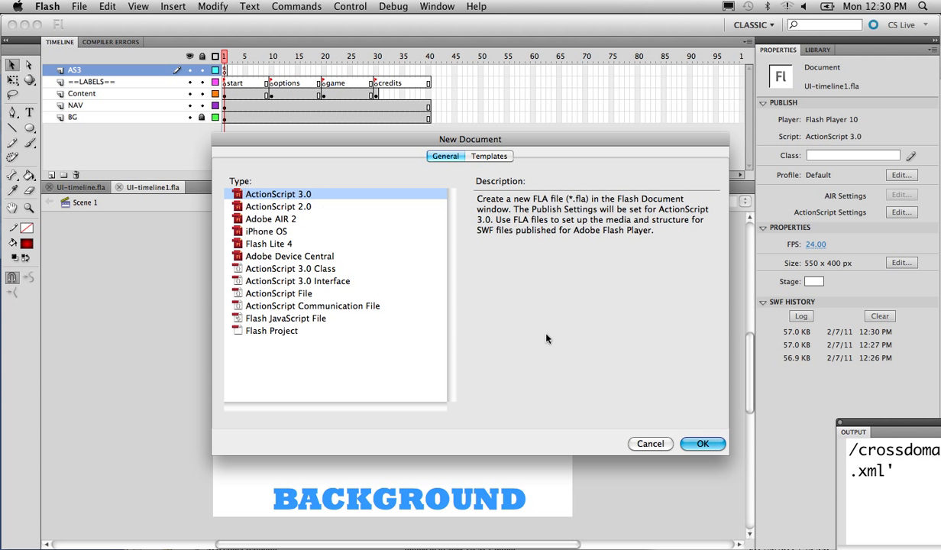
left_click(700, 443)
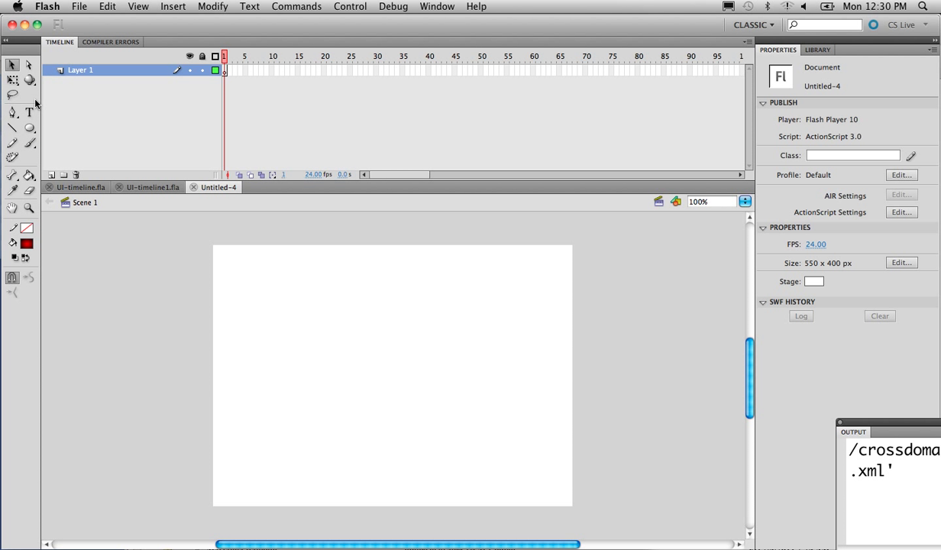
Rename the first layer as BG and add a layer named NAV above it
double_click(84, 72)
type("BG")
left_click(104, 83)
left_click(51, 175)
double_click(82, 71)
type("NAV")
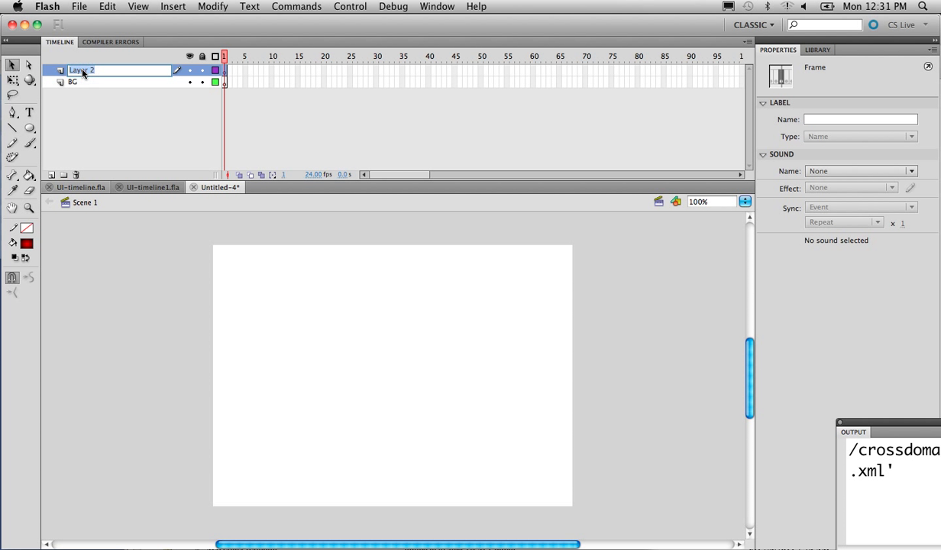
key("Return")
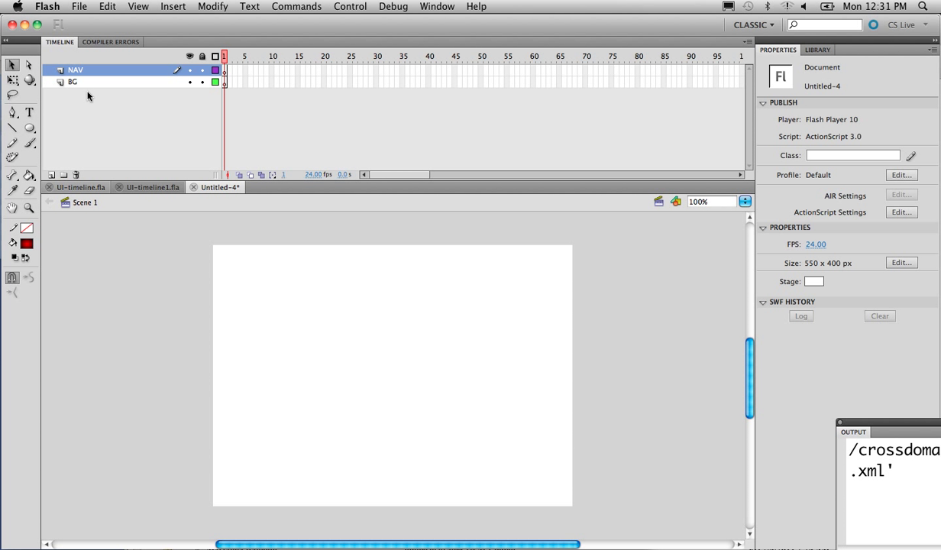
Add a layer named Contents above the NAV layer
left_click(50, 175)
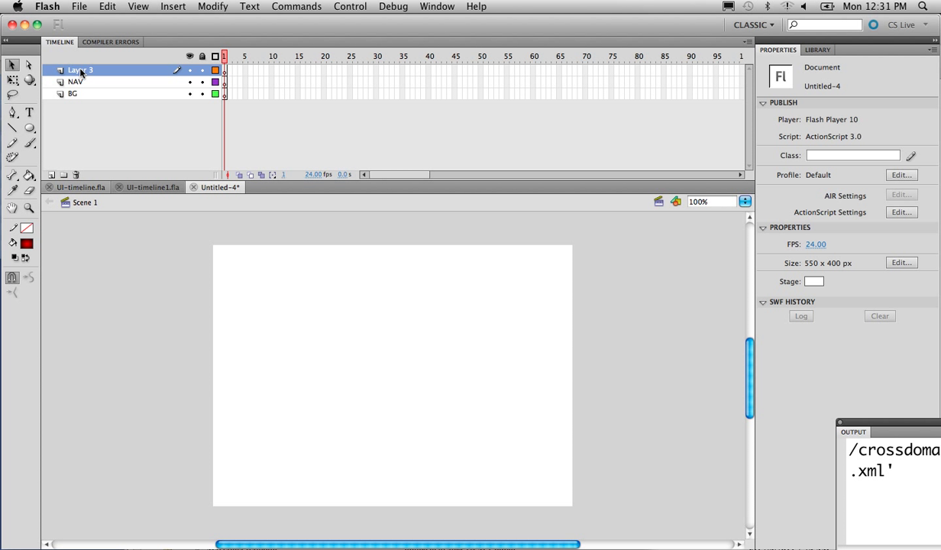
double_click(80, 71)
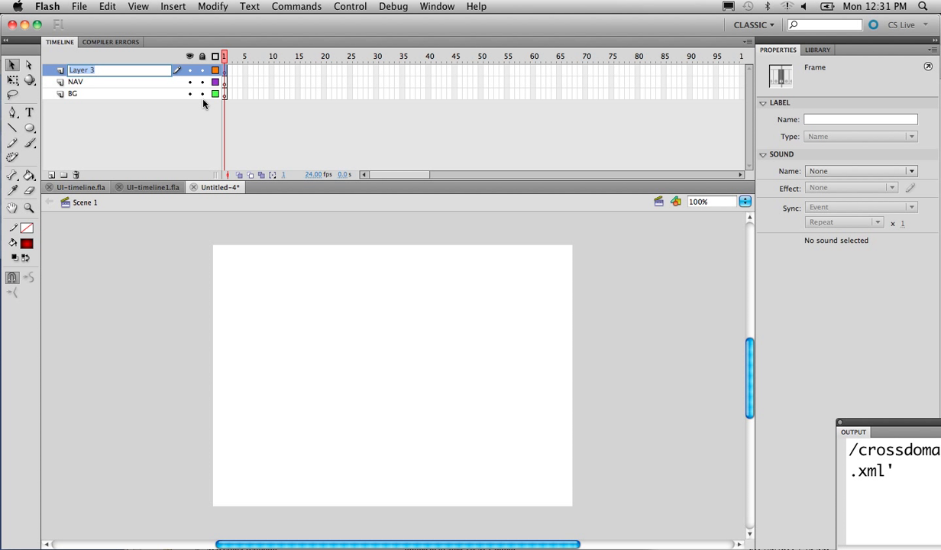
type("Contents")
Add a layer named ==LABELS== above the Contents layer
left_click(55, 173)
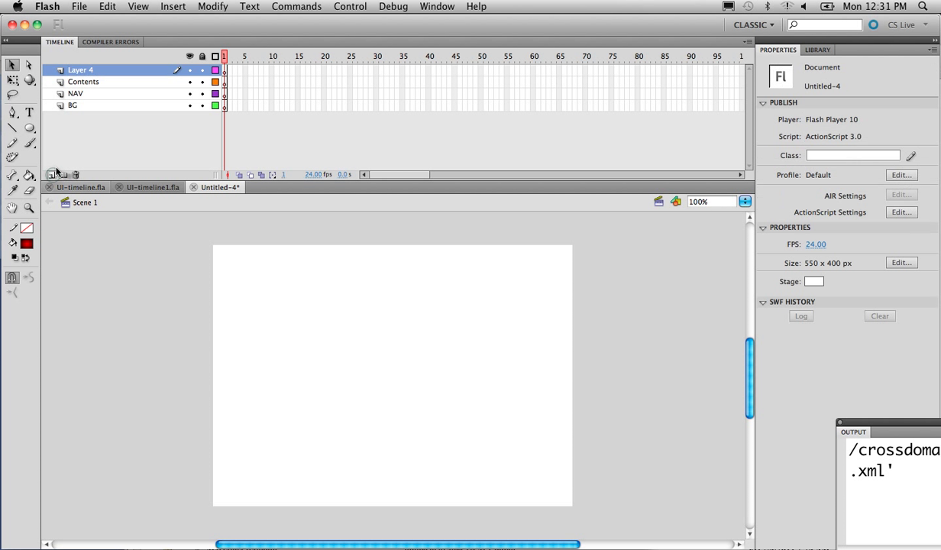
left_click(88, 82)
left_click(91, 105)
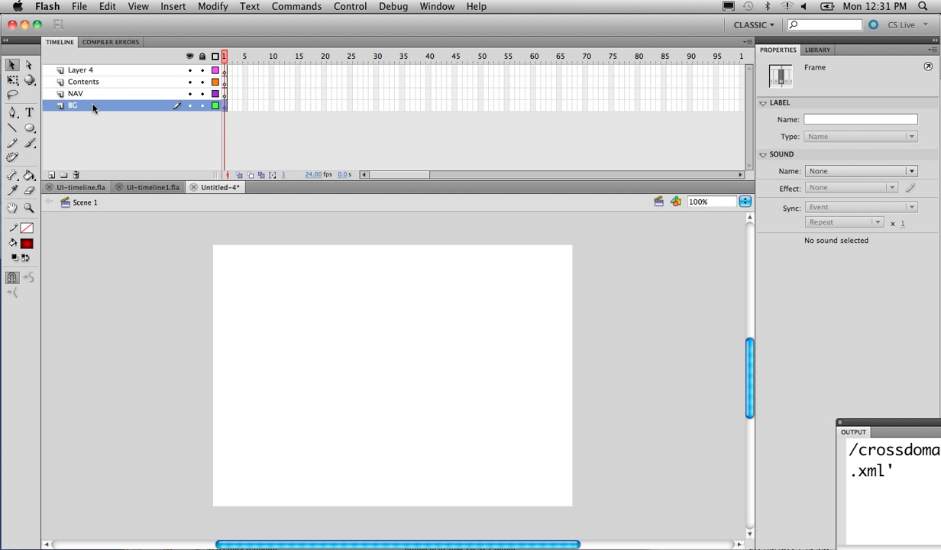
left_click(99, 95)
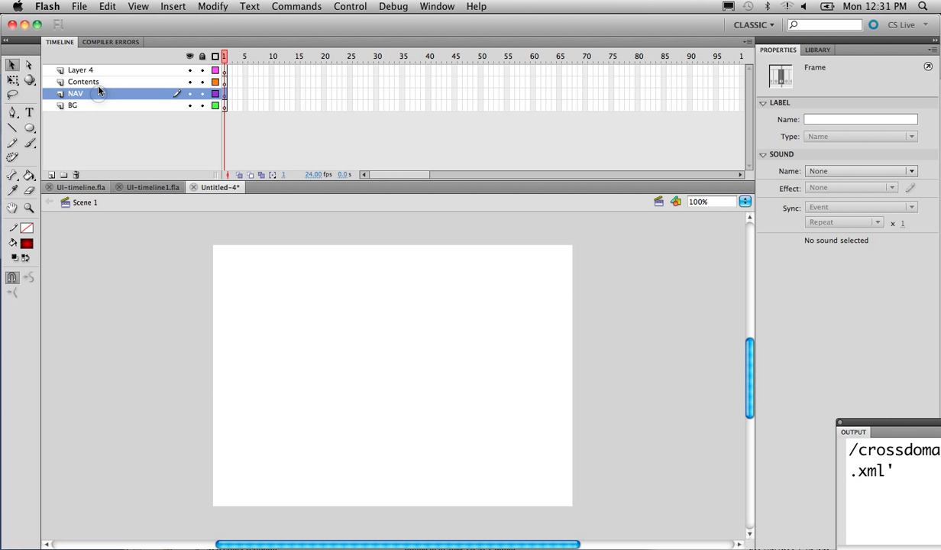
left_click(98, 83)
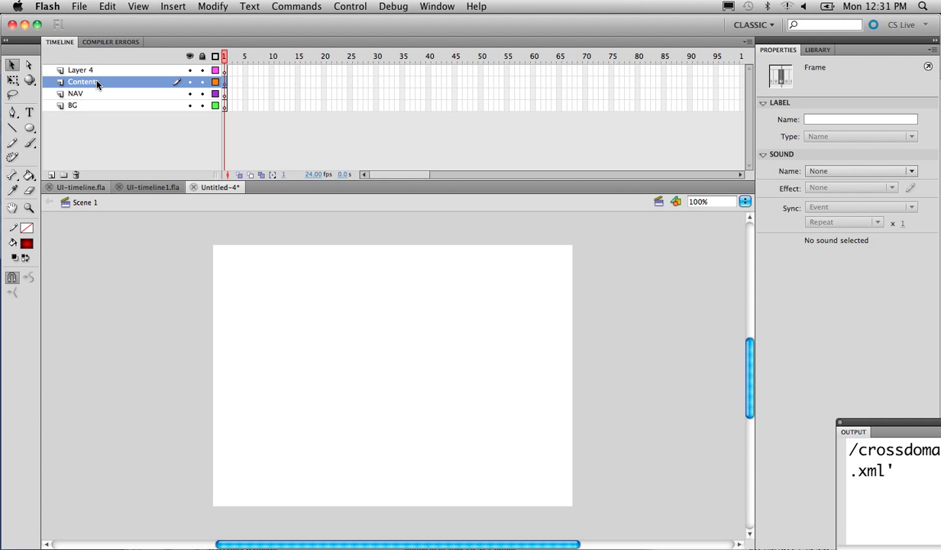
left_click(80, 70)
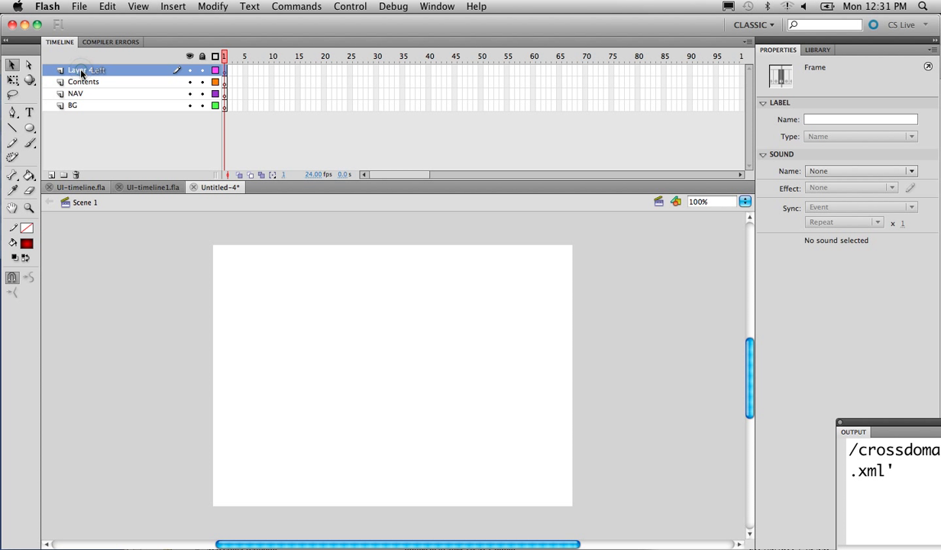
left_click(82, 71)
type("==LABELS==")
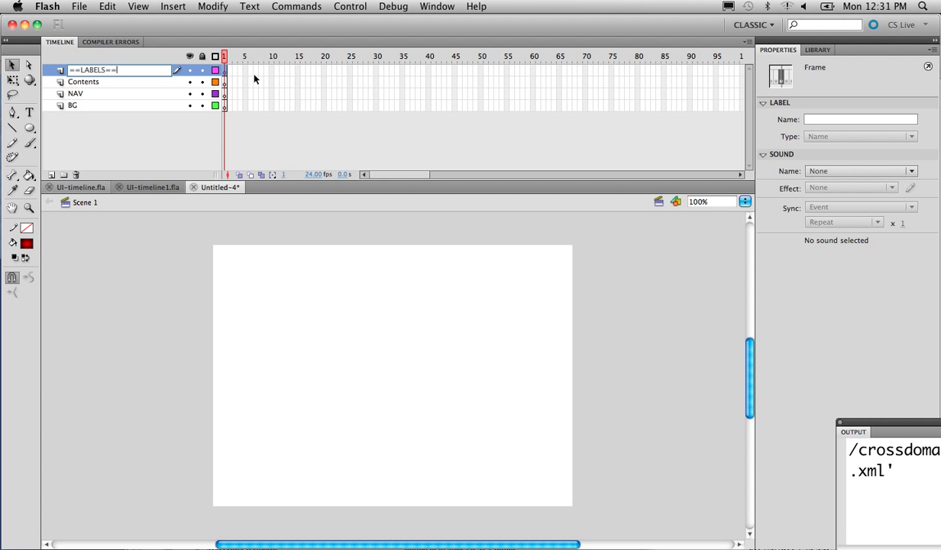
Add a layer named AS3 above the ==LABELS== layer
left_click(51, 175)
double_click(79, 71)
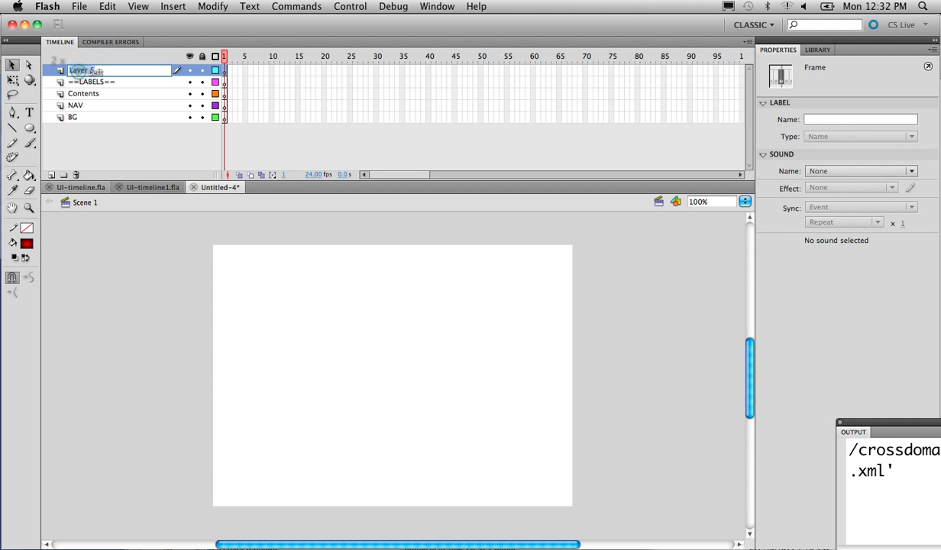
type("AS3")
left_click(246, 77)
left_click_drag(105, 70, 183, 86)
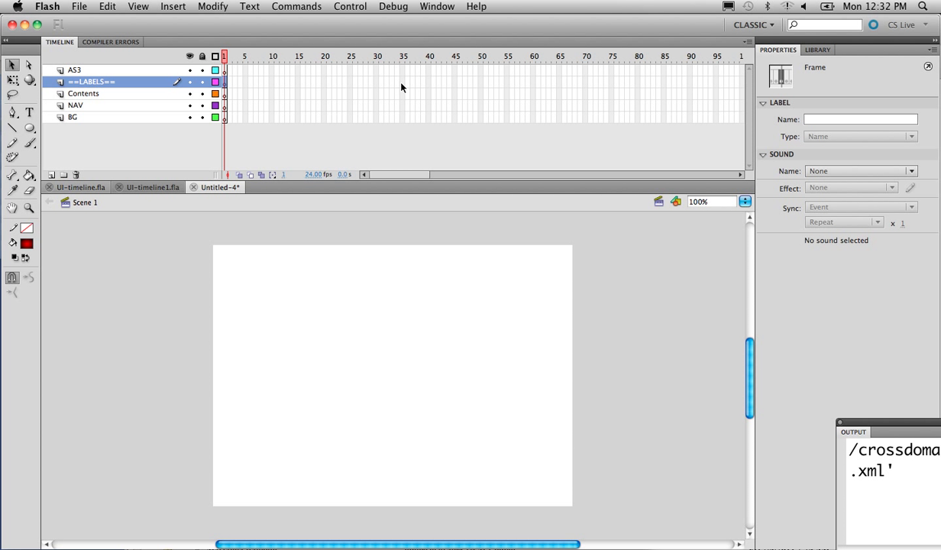
left_click(70, 69)
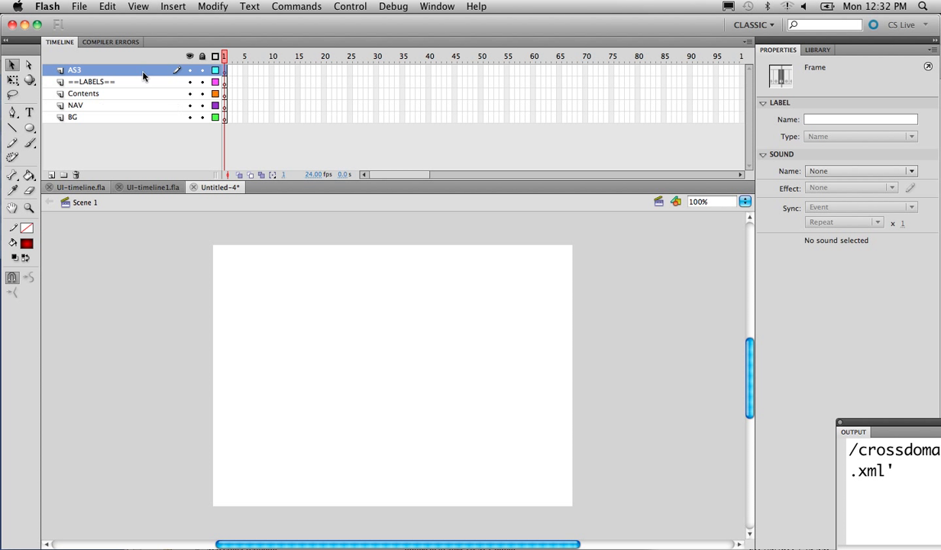
Add the blue text BACKGROUND on the BG layer near the stage's lower edge, positioned at about X 90, Y 353
left_click(153, 120)
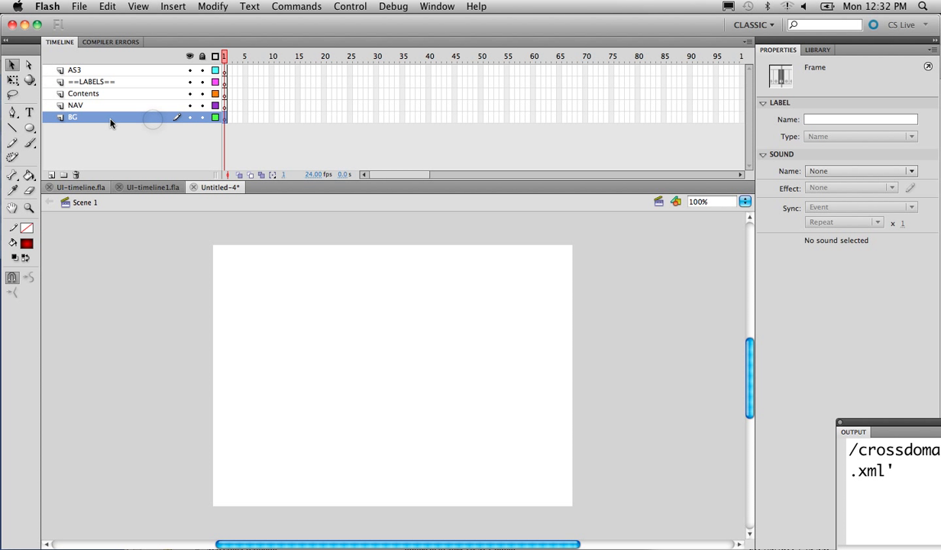
left_click(29, 112)
left_click(28, 244)
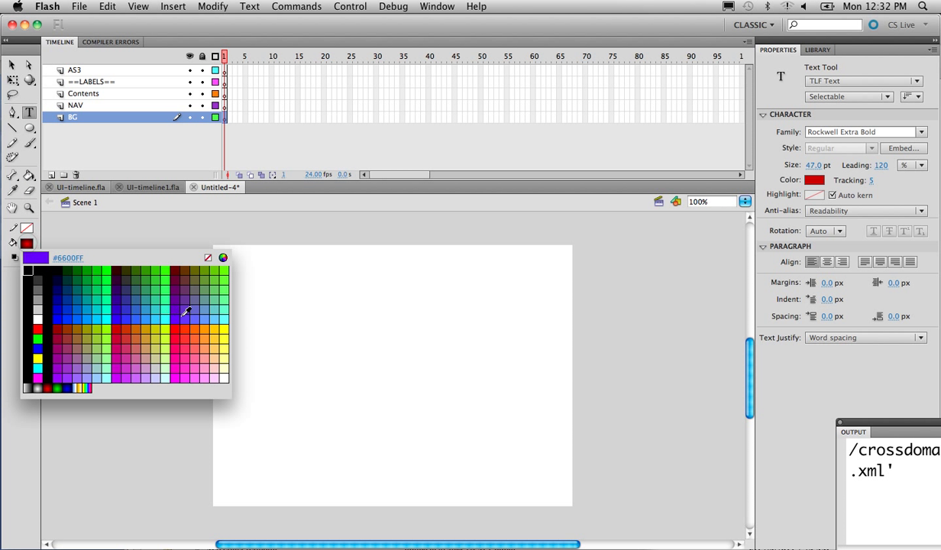
left_click(147, 309)
left_click(281, 476)
type("BACK")
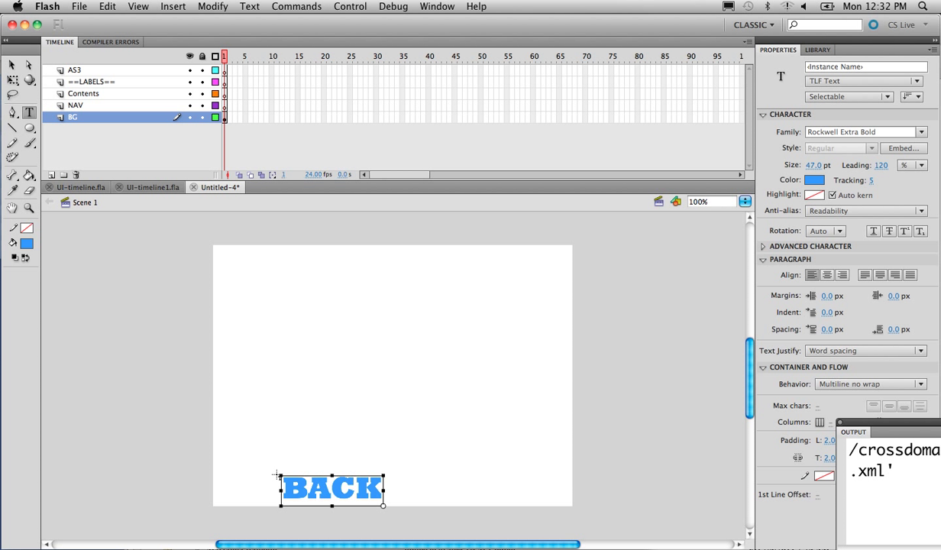
type("GROUND")
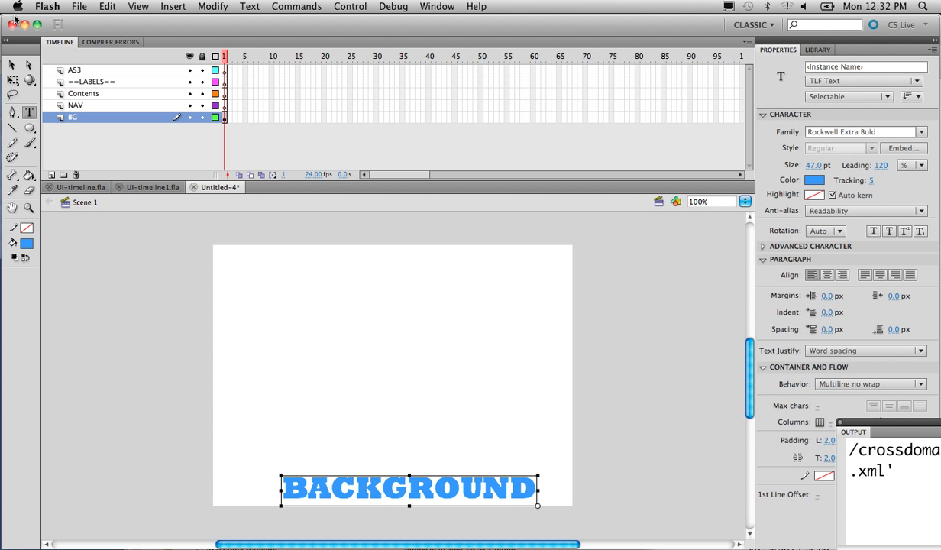
left_click(12, 65)
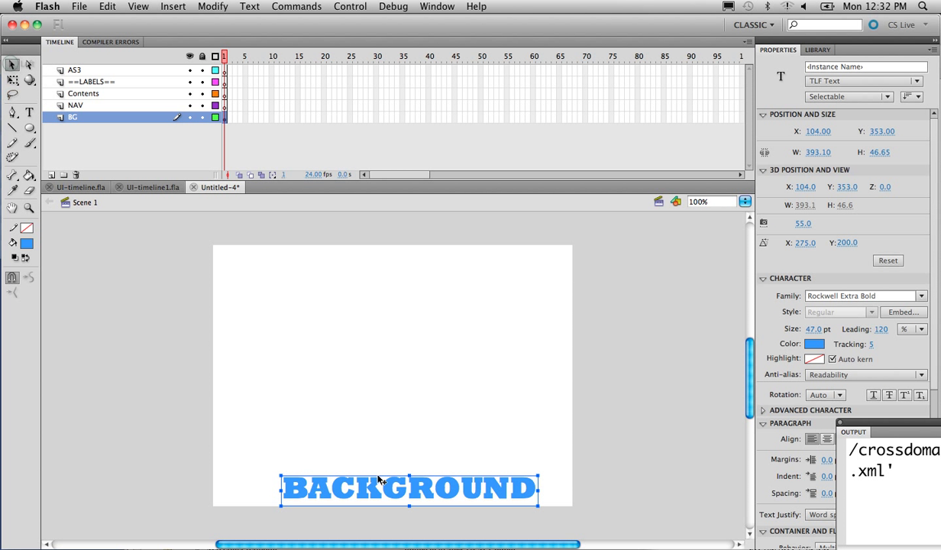
left_click_drag(384, 482, 364, 484)
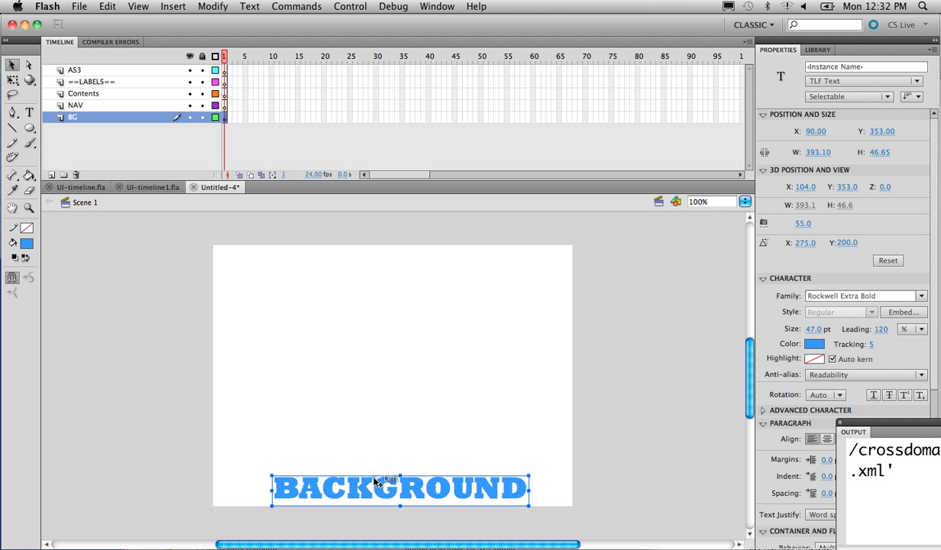
Draw a thin blue rectangle with 9.00 corner radii across the full width of the stage's upper edge on the BG layer
left_click_drag(30, 131, 69, 128)
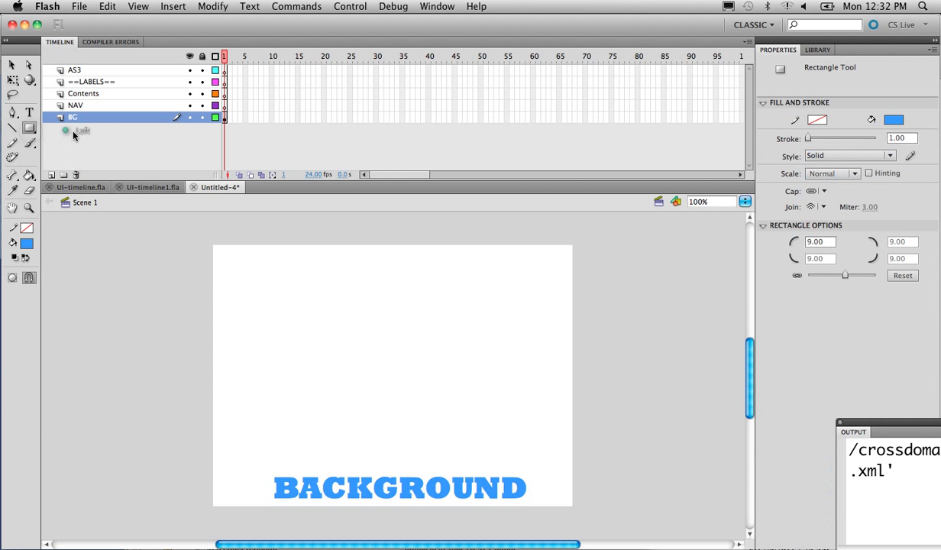
left_click_drag(572, 260, 212, 246)
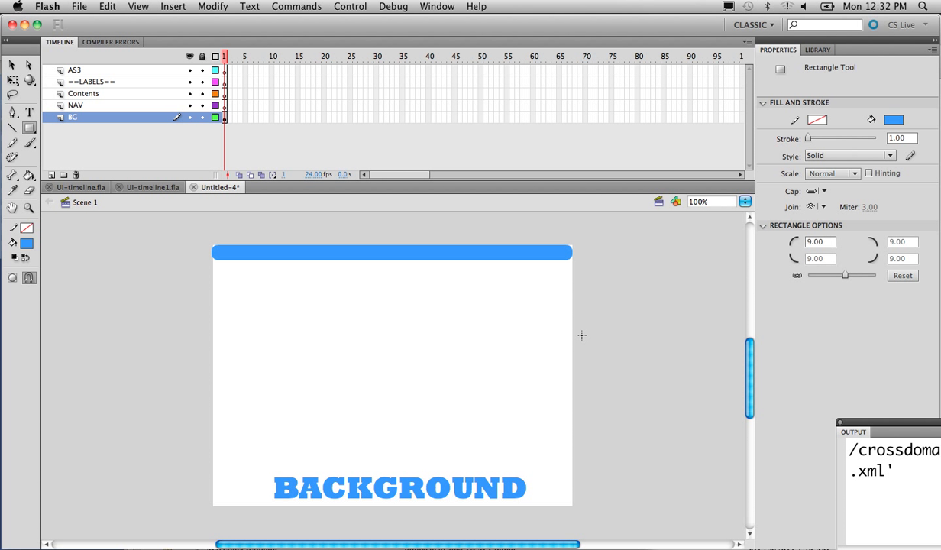
Shift the BACKGROUND text slightly left on the stage and lock the BG layer
key("v")
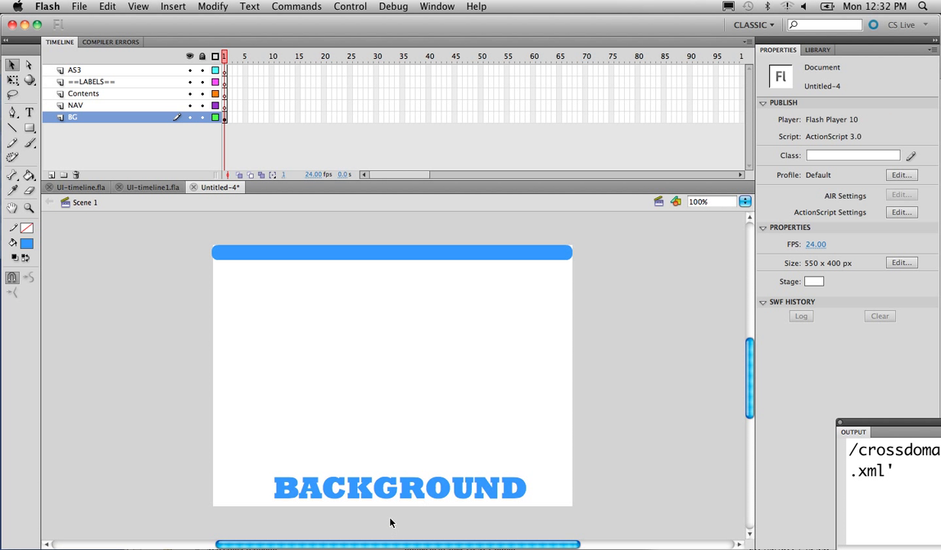
left_click_drag(373, 493, 371, 493)
left_click(388, 415)
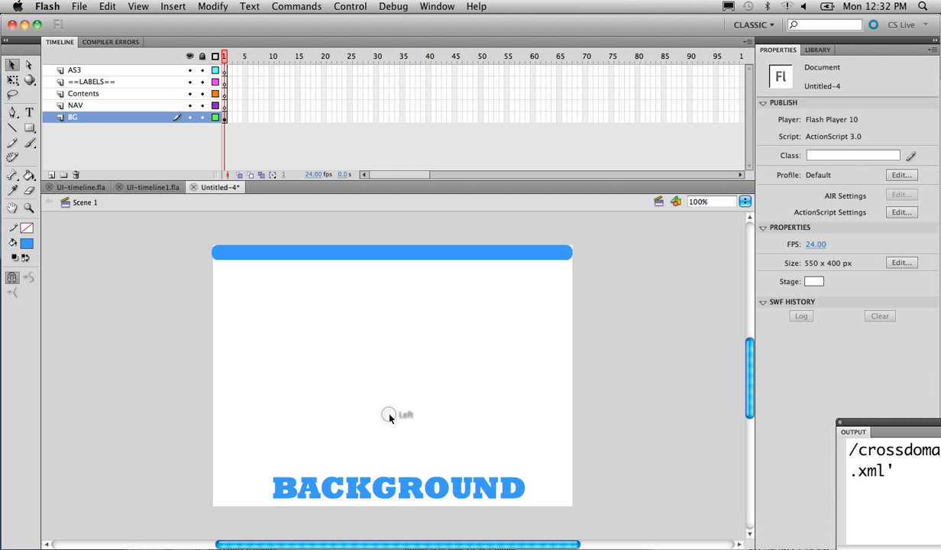
left_click(202, 118)
Draw a dark grey #666666 rounded rectangle about 128 by 40 px on the NAV layer at about X 80, Y 128
left_click(89, 109)
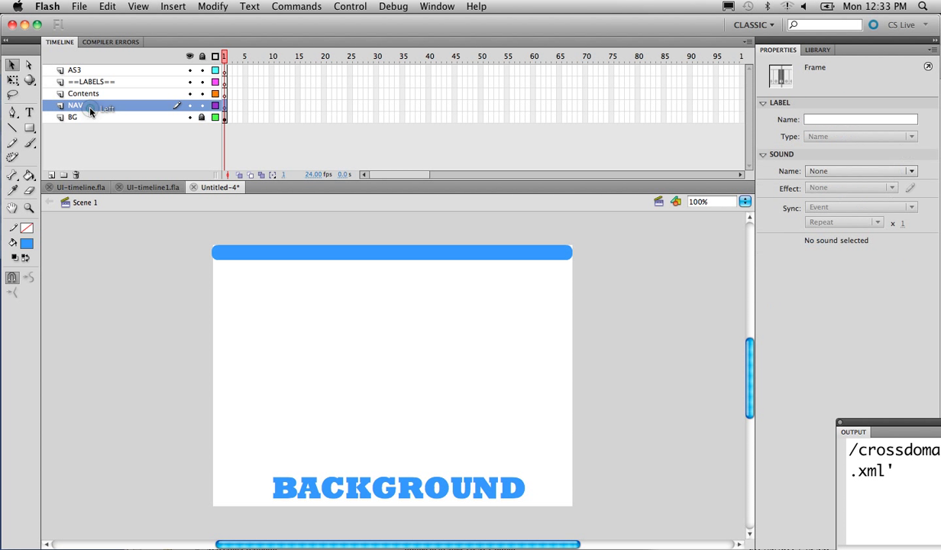
left_click(35, 131)
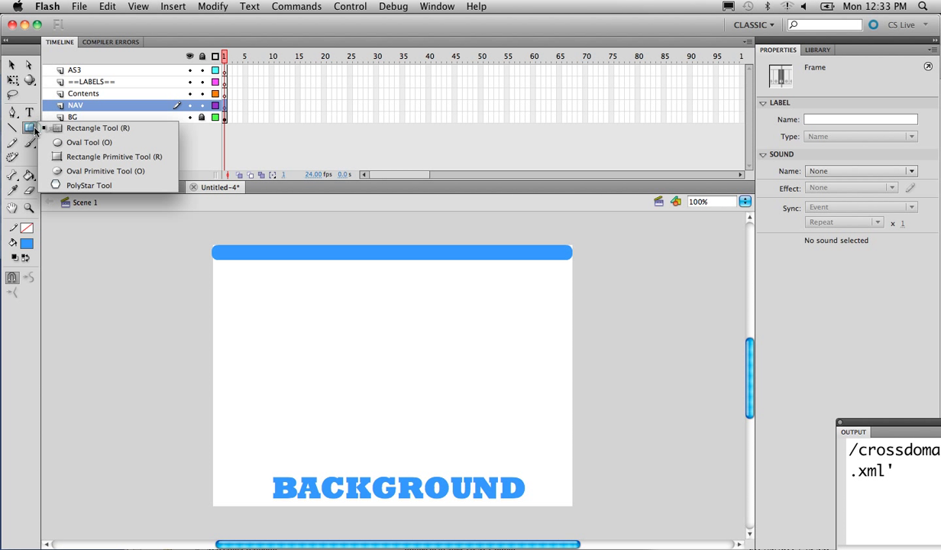
left_click(92, 130)
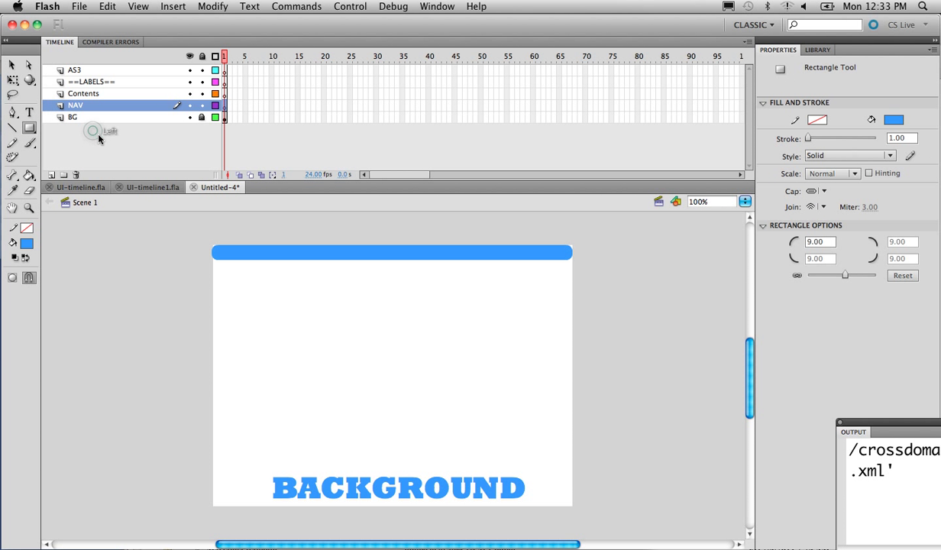
left_click(26, 244)
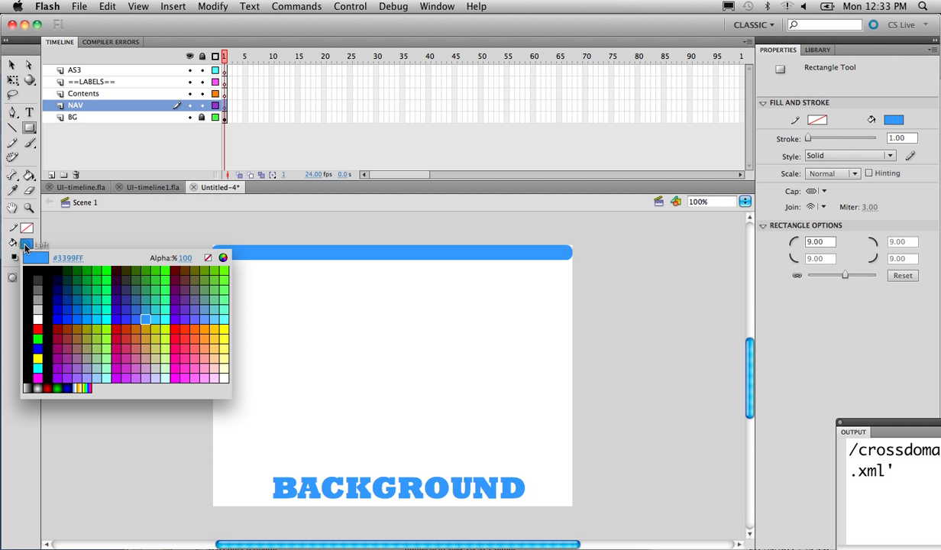
left_click(36, 295)
left_click(265, 328)
left_click_drag(265, 328, 348, 354)
key("v")
left_click(291, 332)
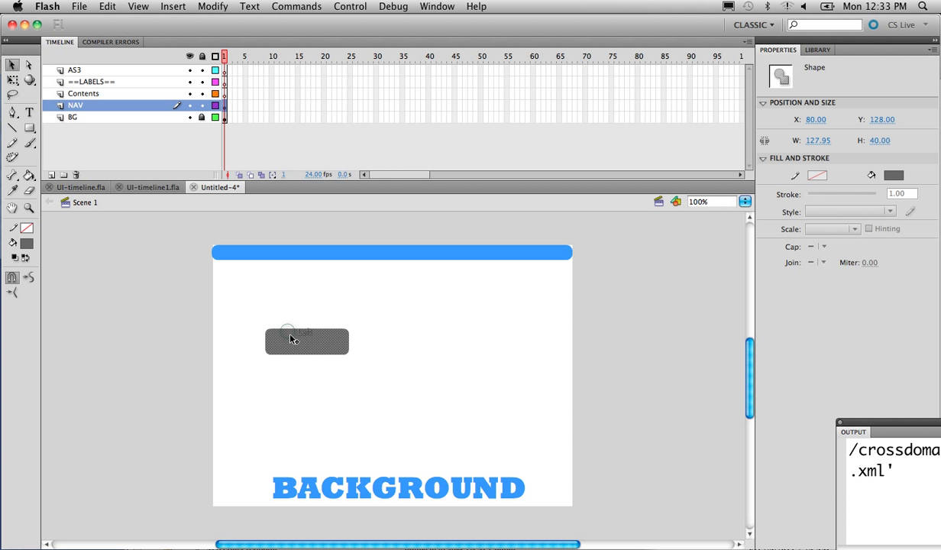
Nudge the grey rectangle 8 px to the right so that it sits at X 88
key("Right")
key("Right")
key("Right")
key("Right")
key("Right")
key("Right")
key("Right")
key("Right")
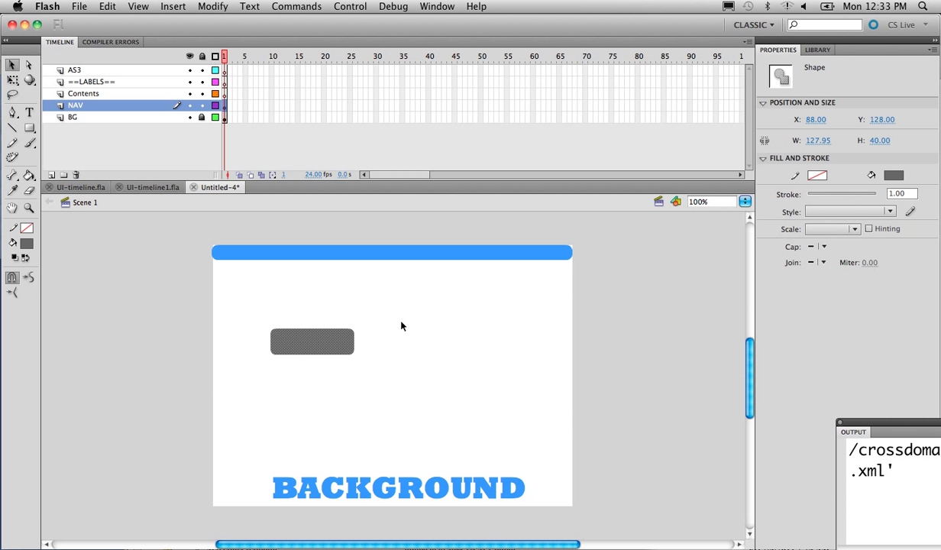
Convert the grey rectangle to a Button symbol named myBtn
key("F8")
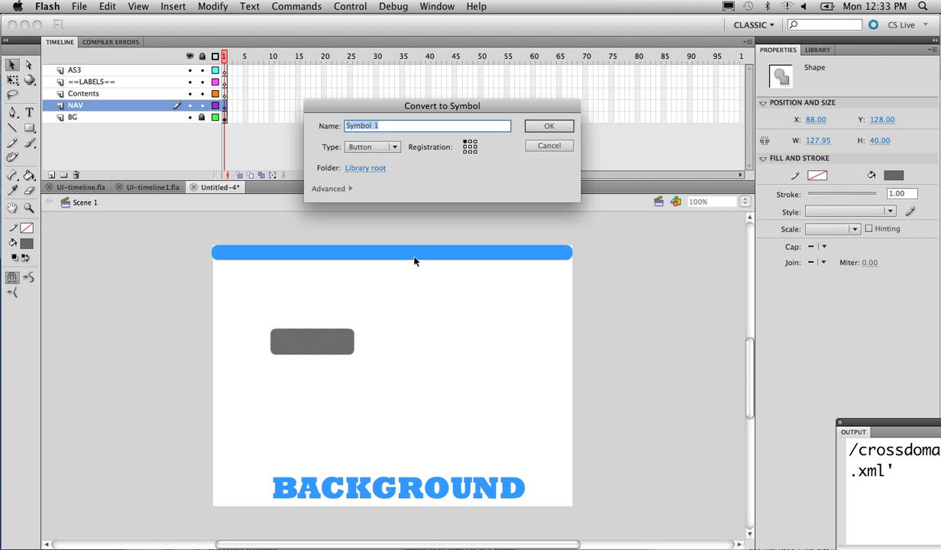
left_click(393, 146)
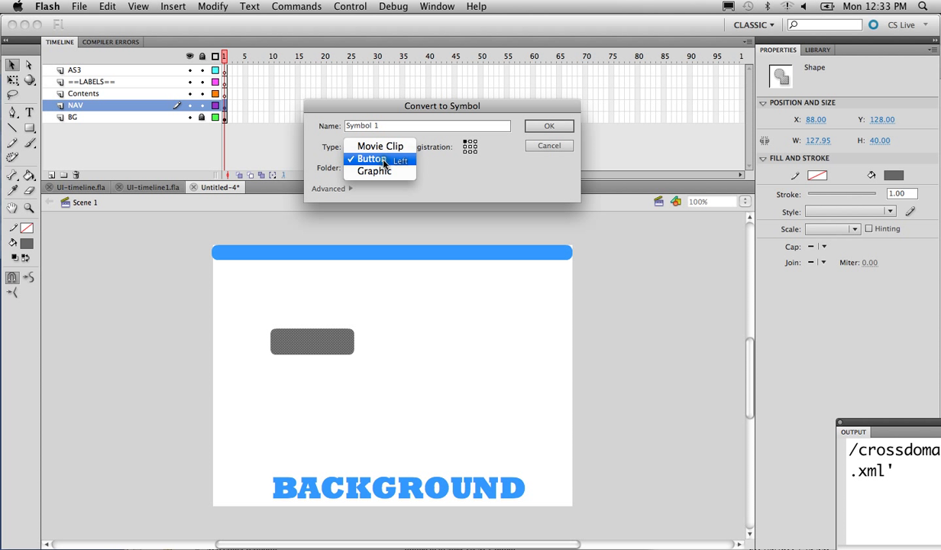
left_click(384, 161)
left_click(390, 126)
type("myBtn")
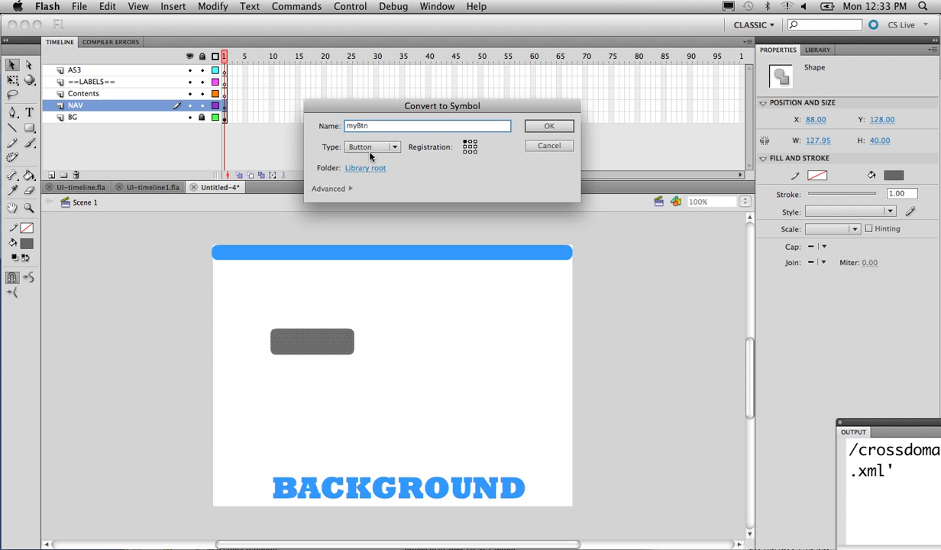
left_click(535, 128)
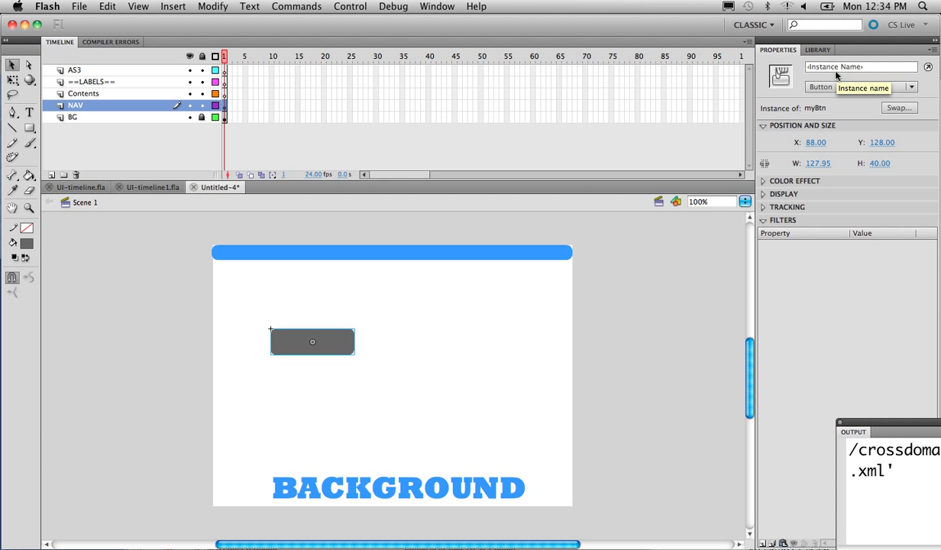
key("k")
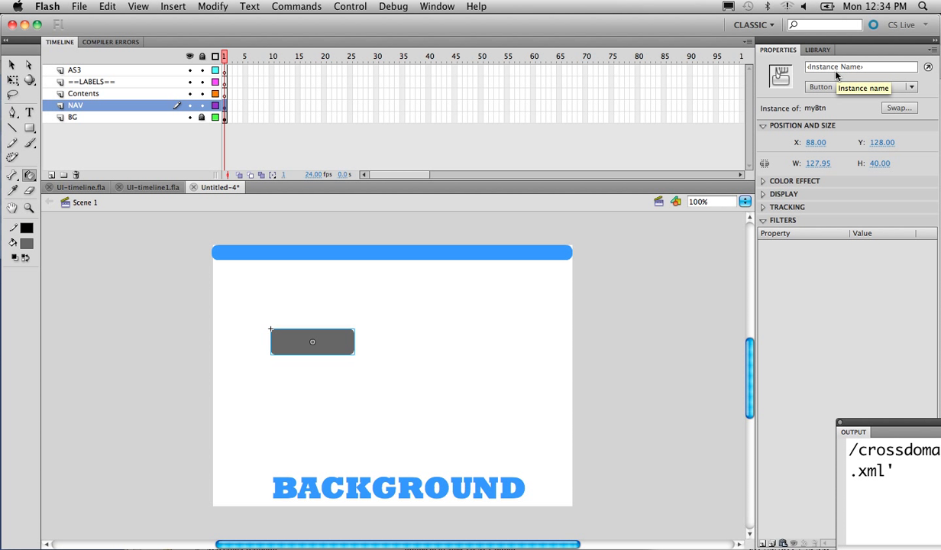
key("t")
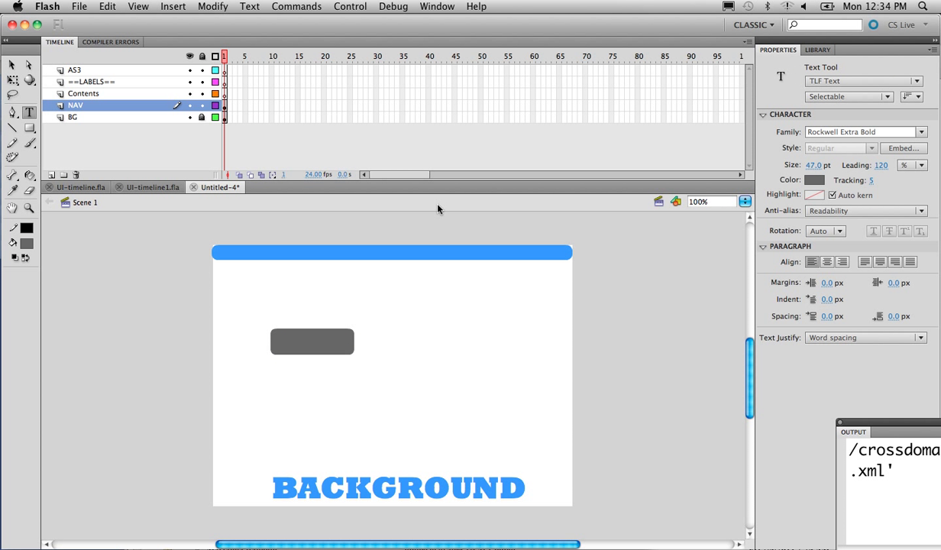
key("v")
left_click(306, 340)
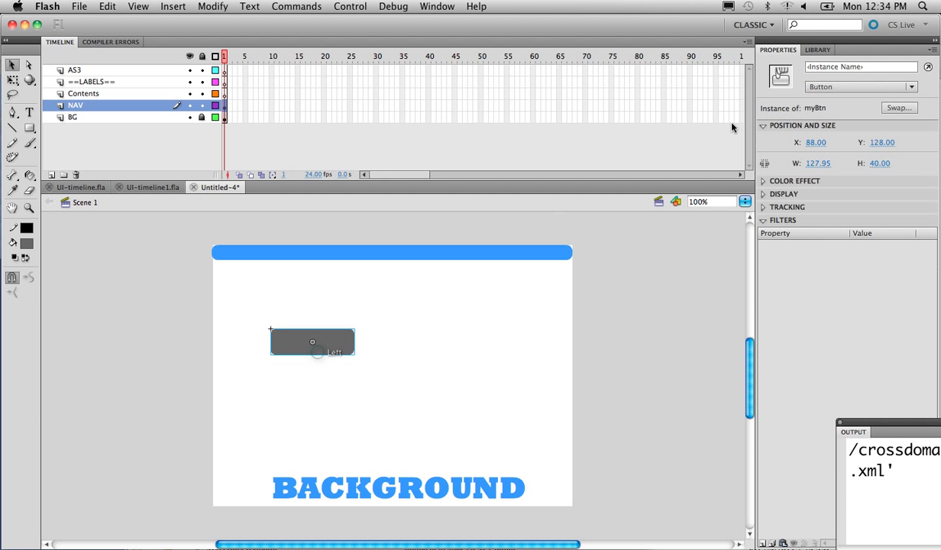
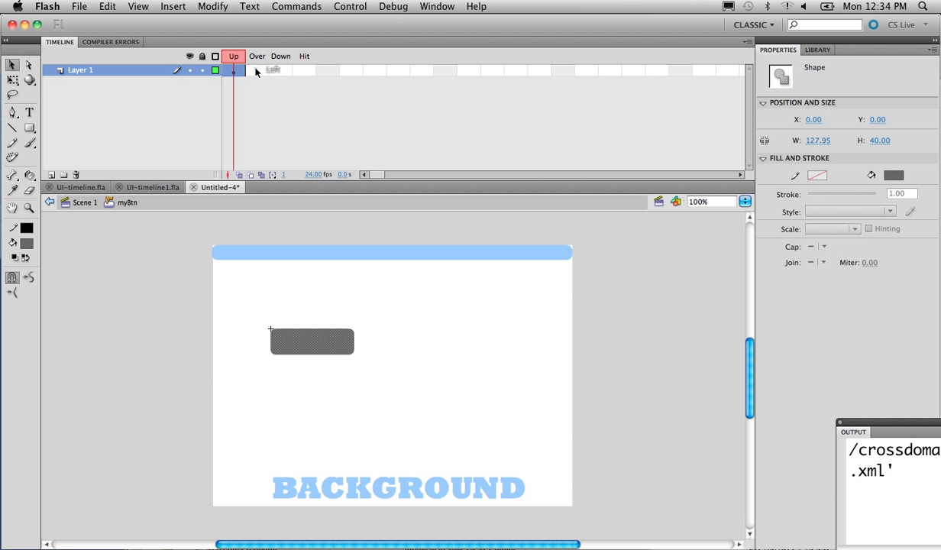
Add a keyframe for the myBtn symbol's Over state and fill its shape with blue #0066CC
left_click(256, 71)
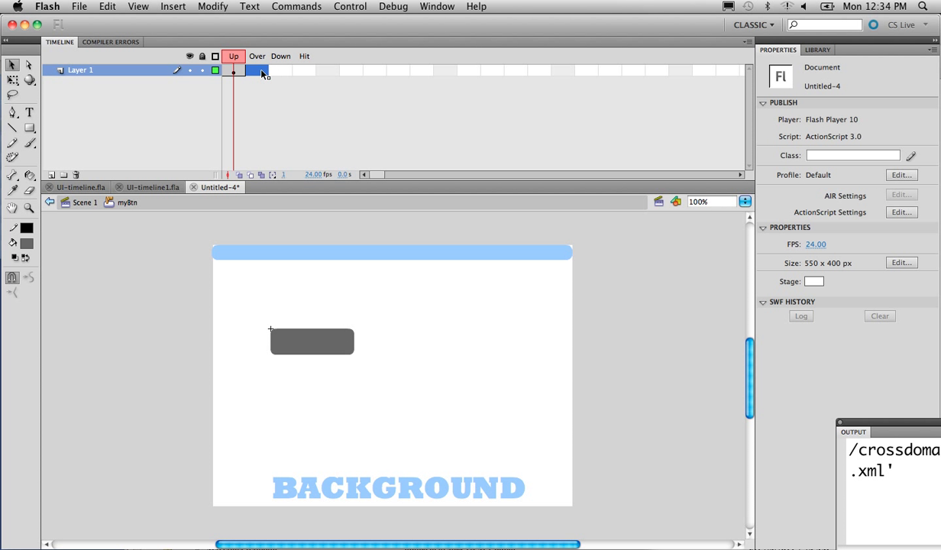
key("F6")
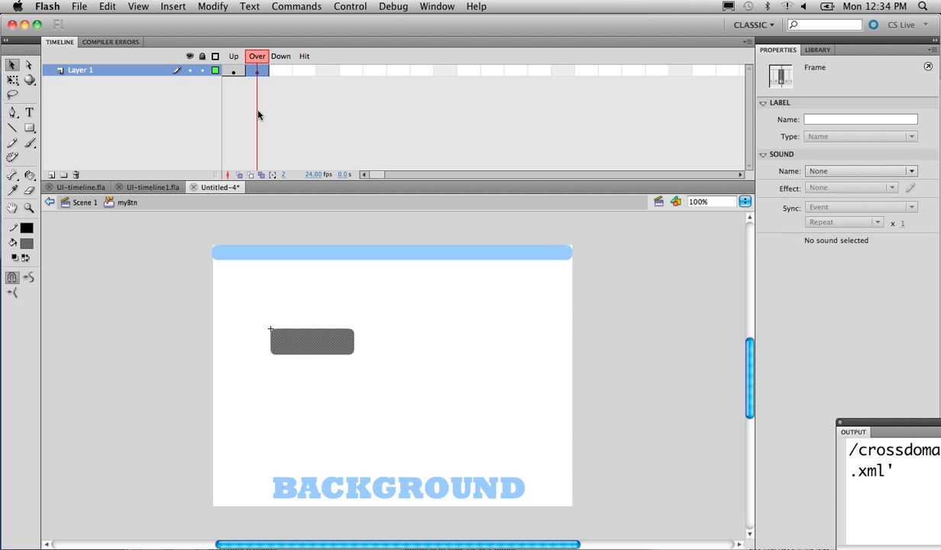
left_click(26, 243)
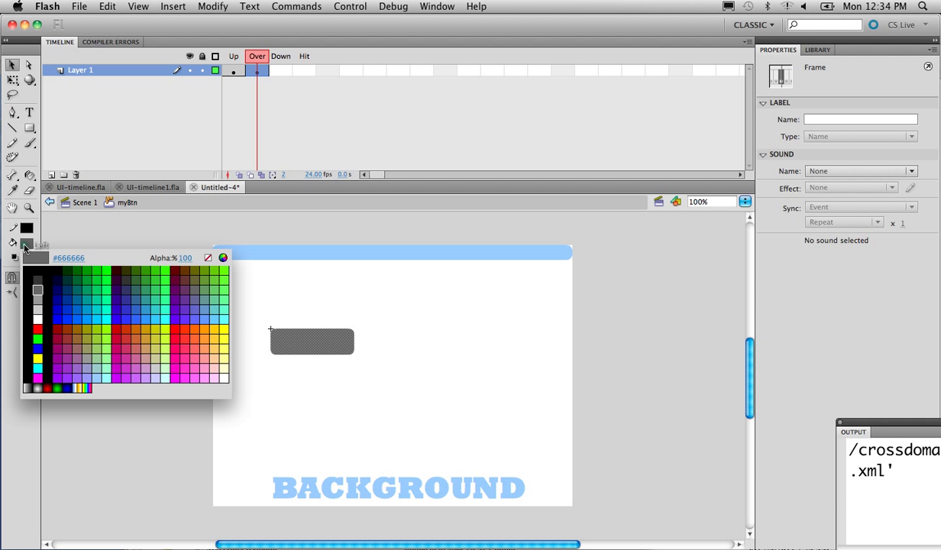
left_click(81, 316)
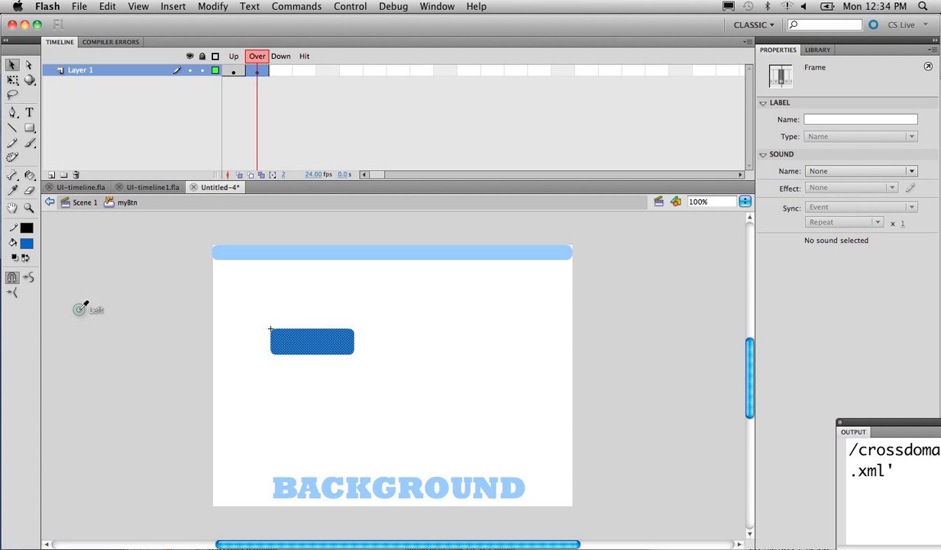
Add keyframes for the button's Down and Hit states, filling the Down shape with a brighter blue
left_click(277, 71)
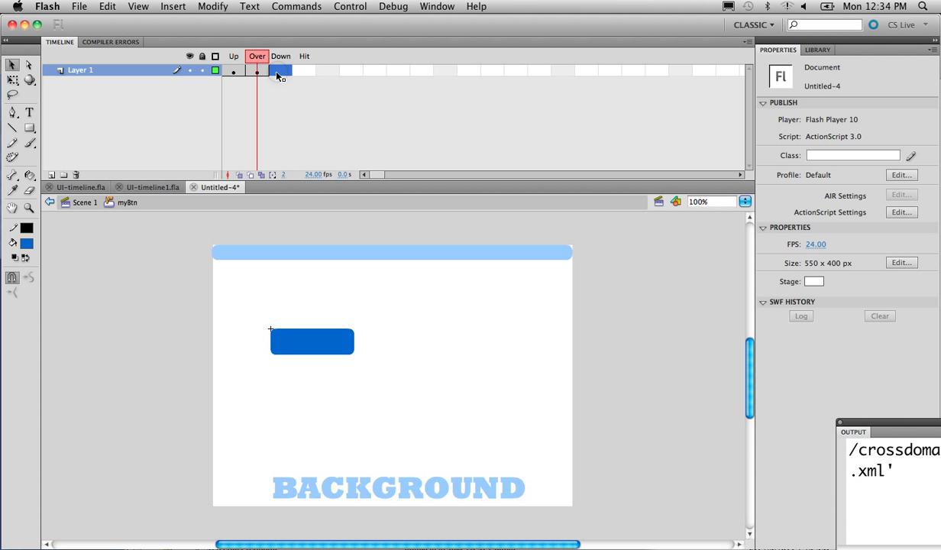
key("F6")
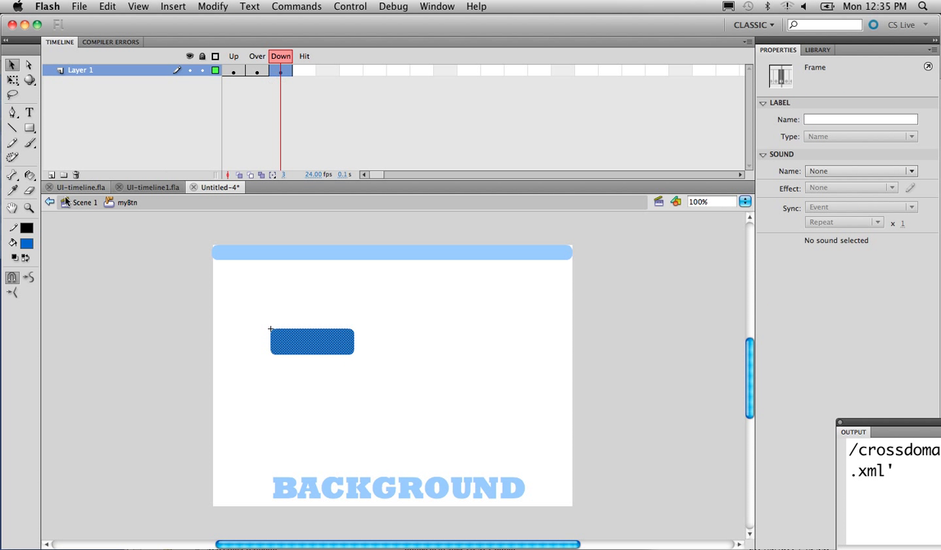
left_click(28, 242)
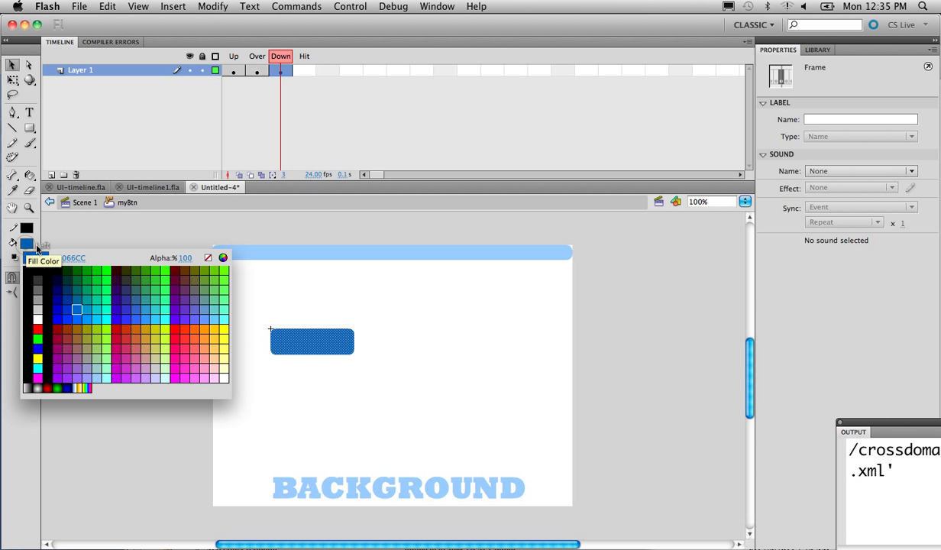
left_click(95, 315)
left_click(95, 316)
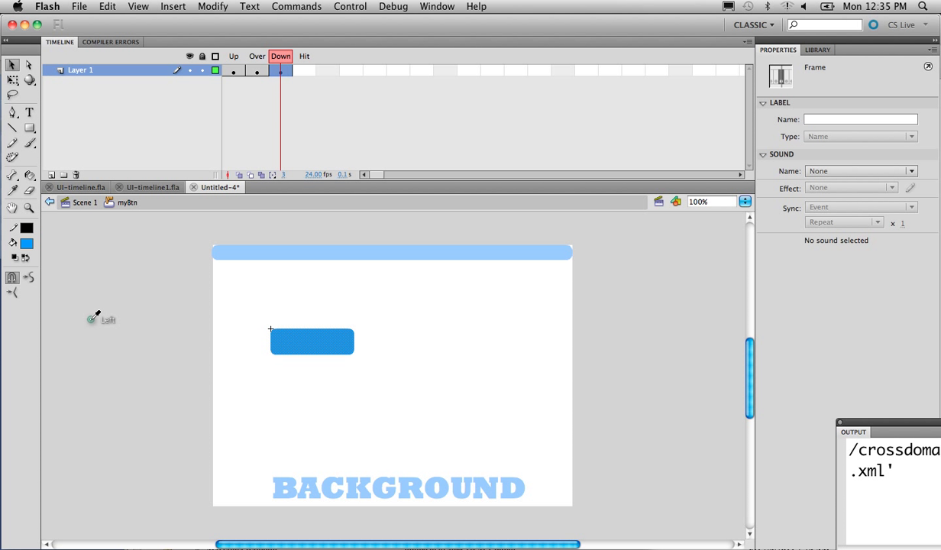
left_click(303, 71)
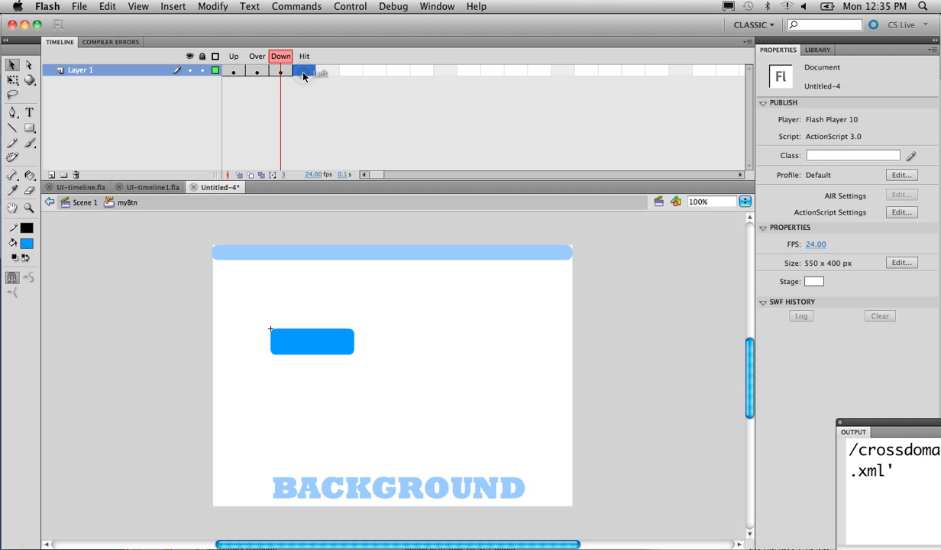
key("F6")
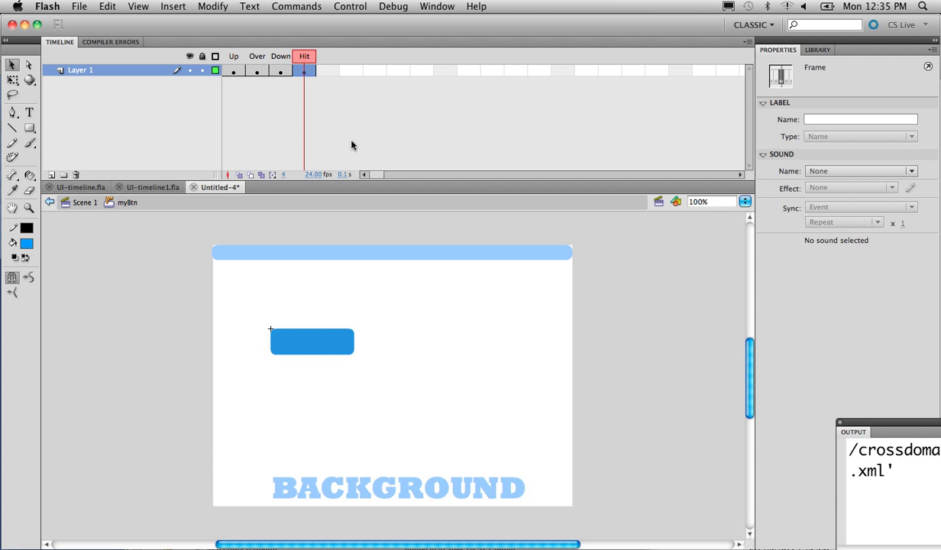
Review the button's Up, Over, Down and Hit states and return to Scene 1
left_click(233, 58)
left_click(257, 58)
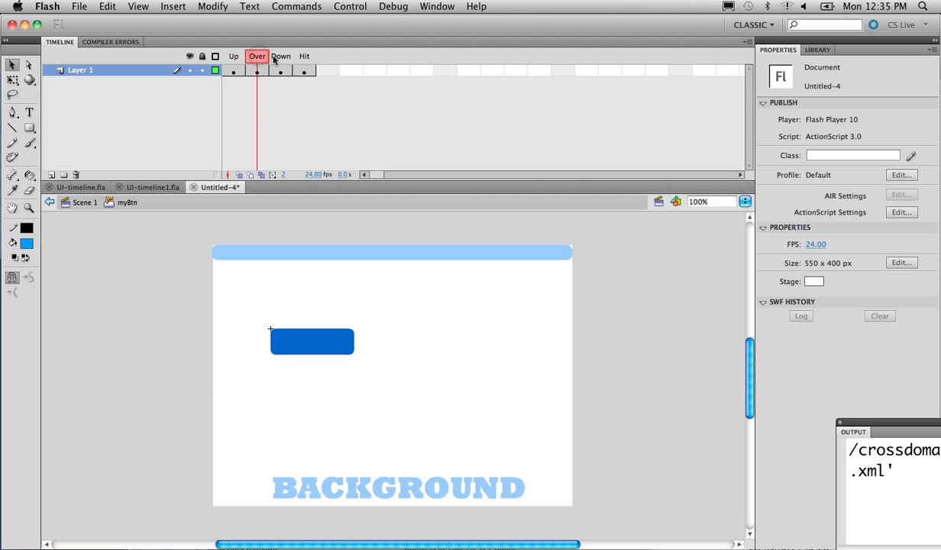
left_click(280, 58)
left_click(303, 57)
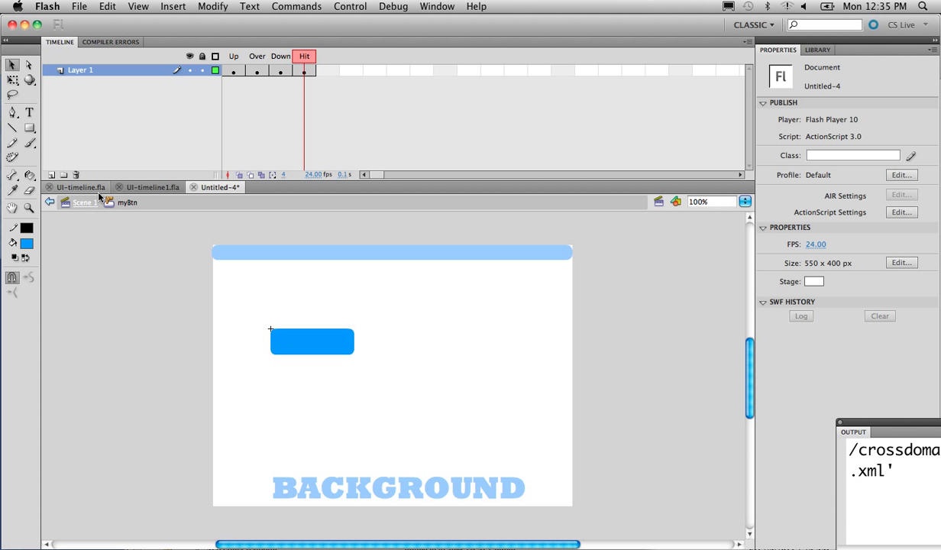
double_click(424, 332)
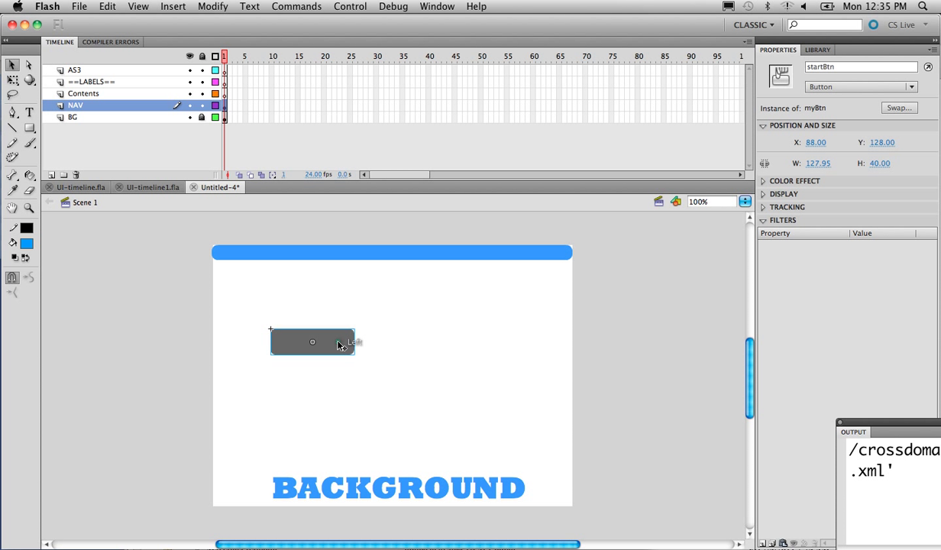
Duplicate the startBtn button twice in a column below the original, at about Y 180 and Y 230
double_click(811, 67)
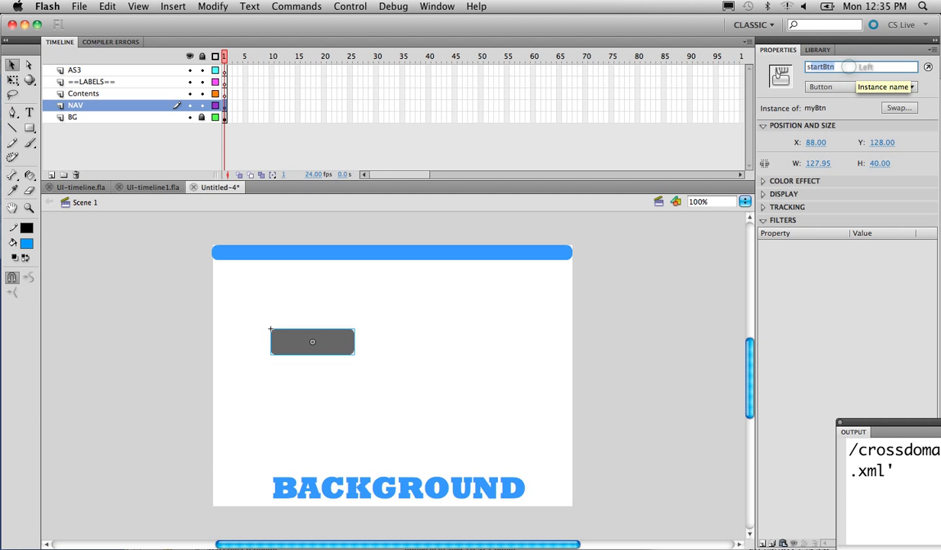
left_click(407, 313)
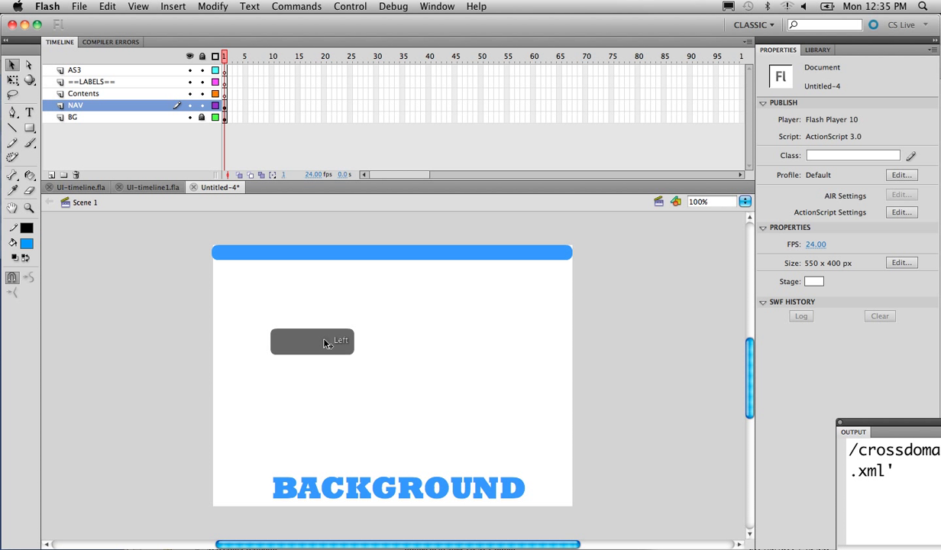
left_click_drag(324, 343, 337, 408)
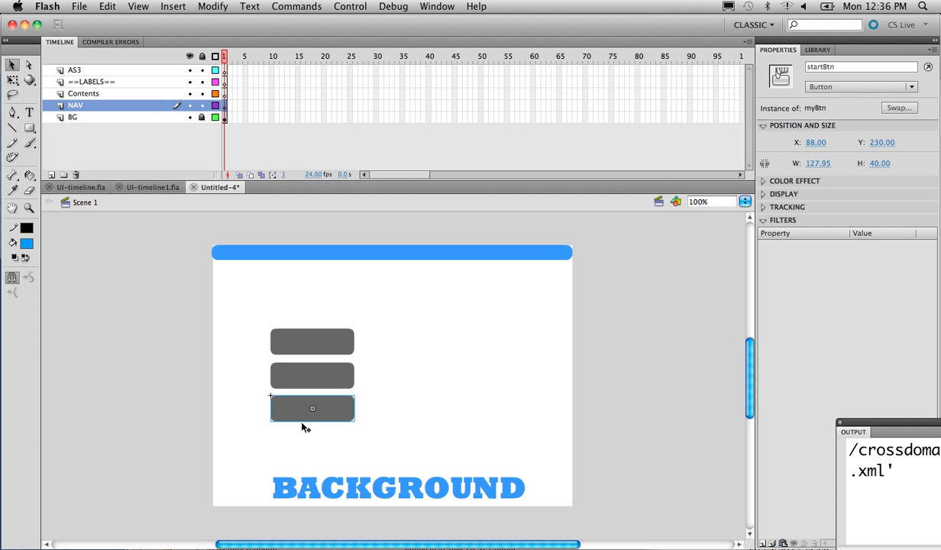
Rename the middle navigation button's instance to optionsBtn
key("ctrl+z")
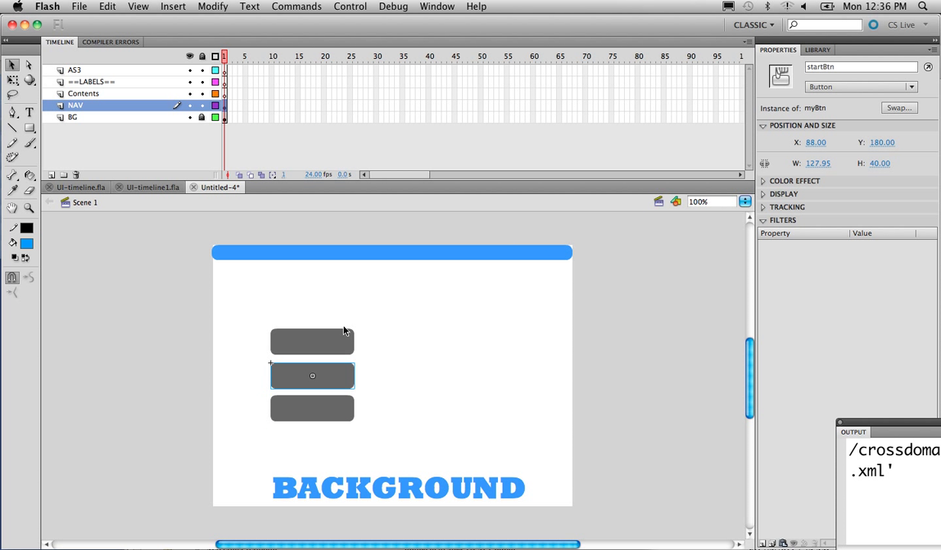
key("ctrl+z")
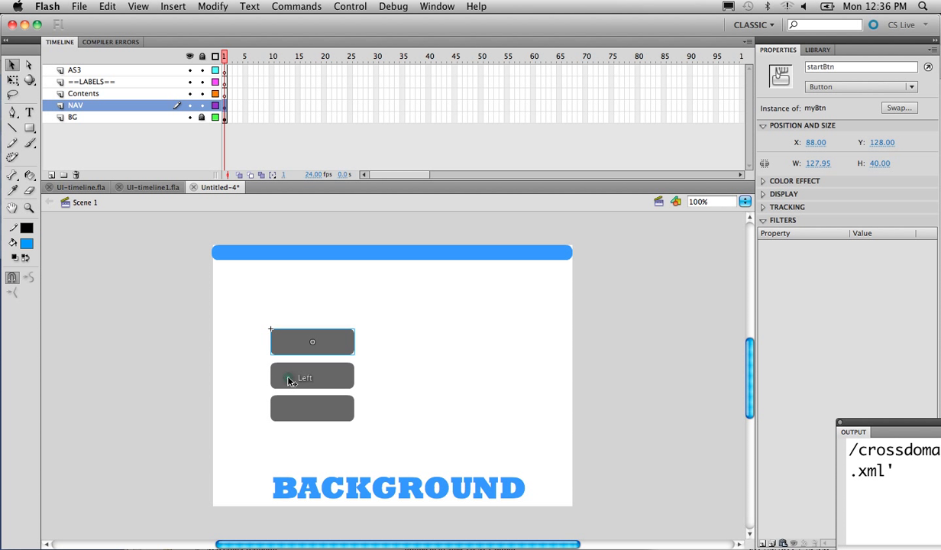
key("ctrl+y")
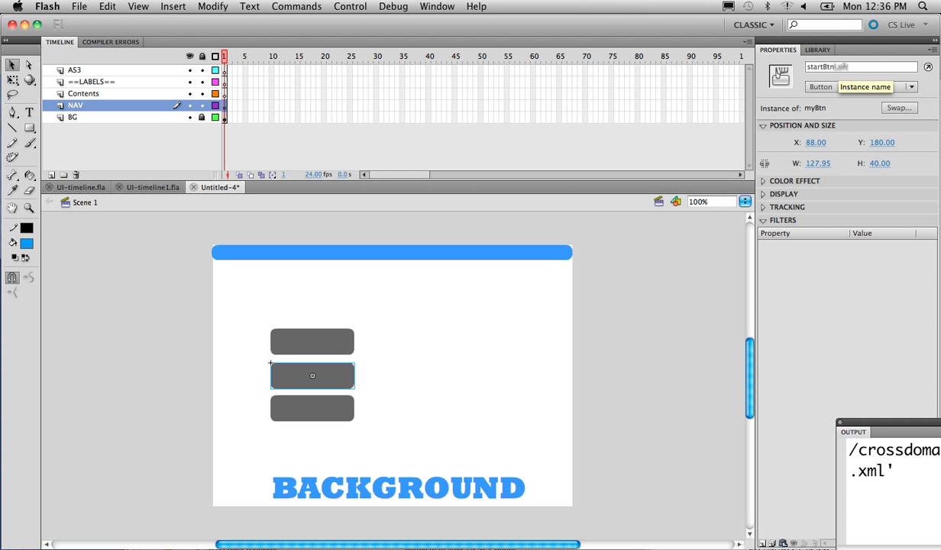
left_click(823, 67)
left_click(845, 101)
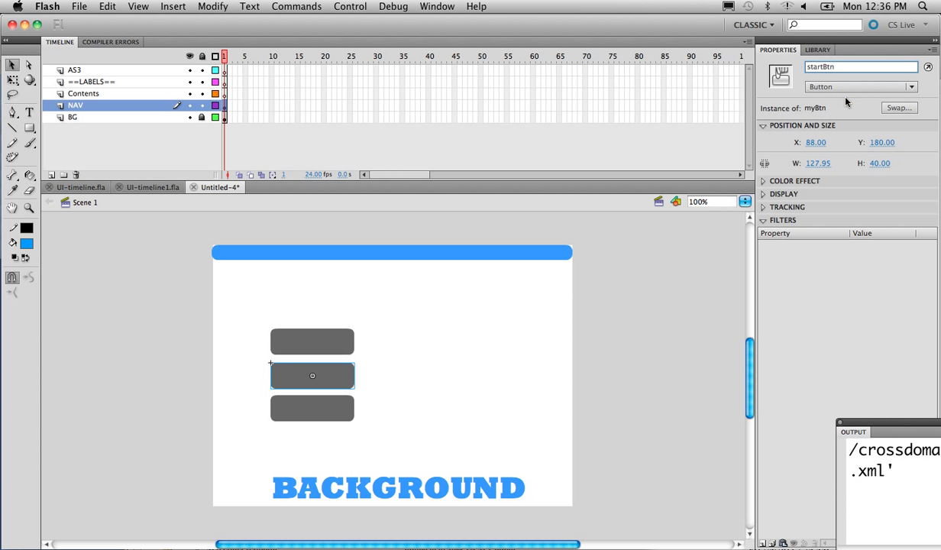
key("BackSpace")
key("BackSpace")
key("BackSpace")
key("BackSpace")
key("BackSpace")
type("options")
Rename the lowest navigation button's instance to creditsBtn
left_click(303, 408)
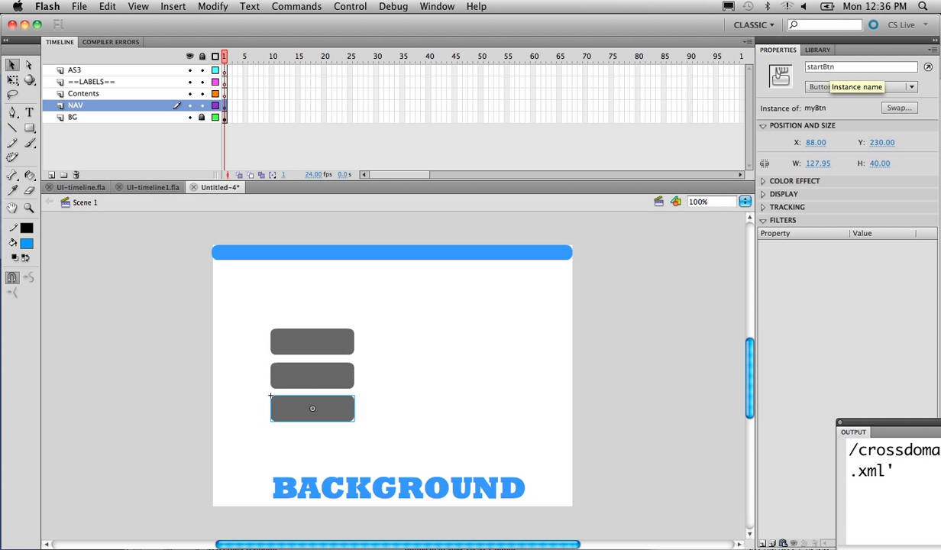
left_click(819, 66)
key("BackSpace")
key("BackSpace")
key("BackSpace")
key("BackSpace")
key("BackSpace")
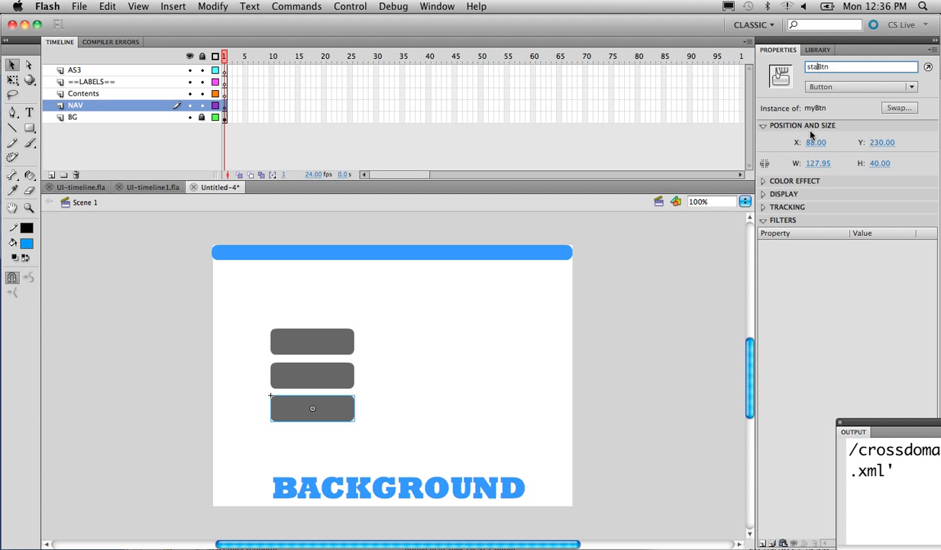
type("credits")
Lock the NAV layer and make frame 1 of the Contents layer active
left_click(131, 94)
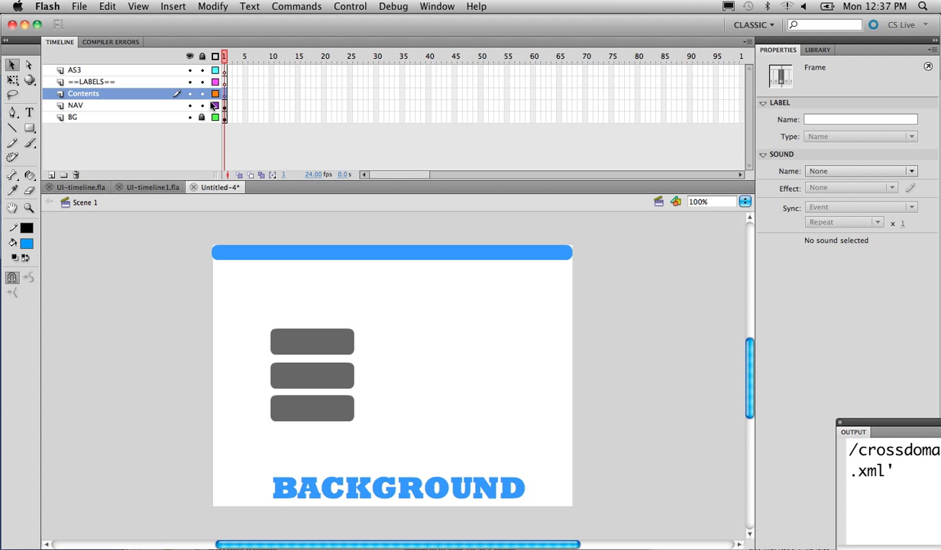
left_click(68, 107)
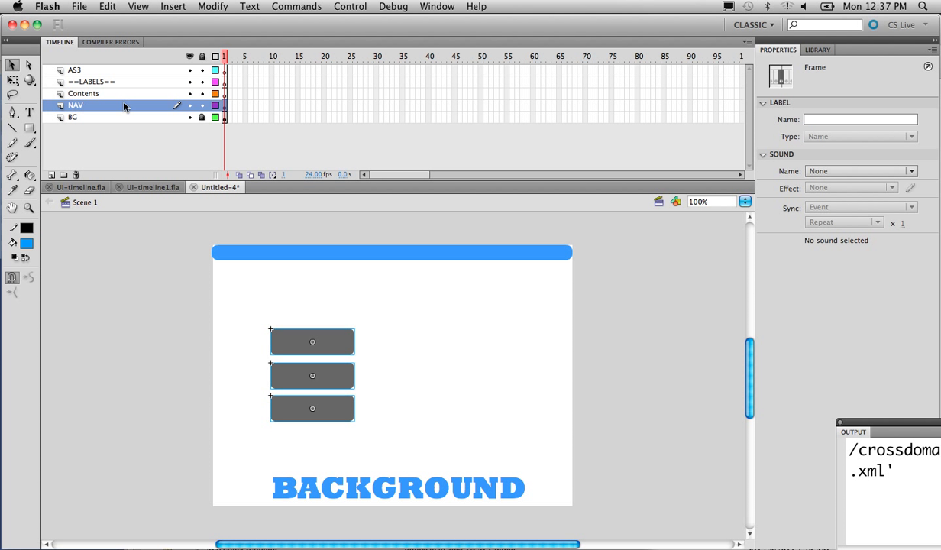
left_click(201, 105)
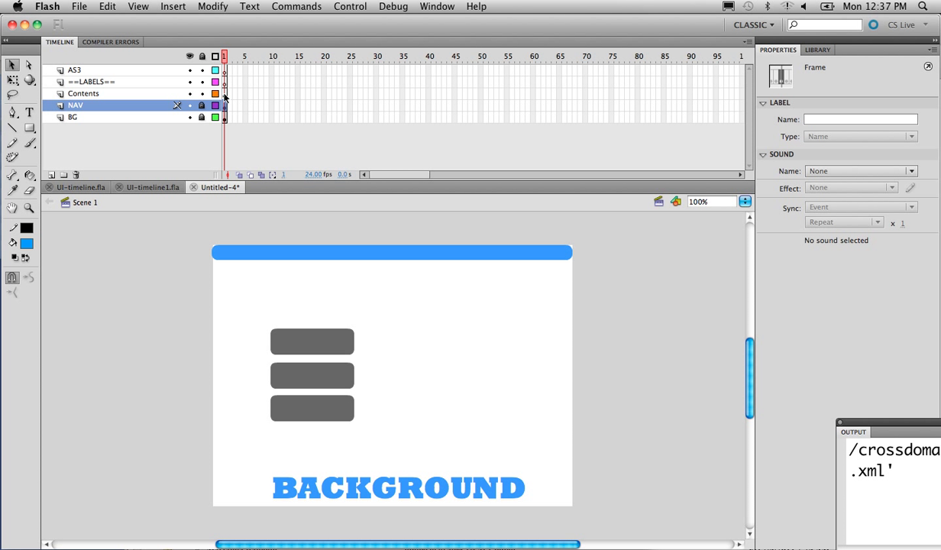
left_click(221, 95)
Set up the Text tool with no stroke and an orange #FF6600 fill colour
left_click(33, 115)
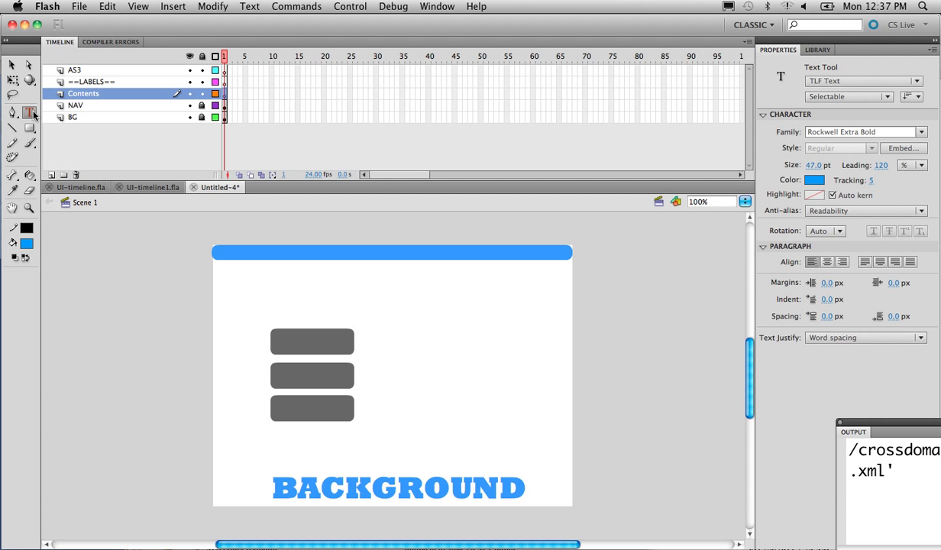
left_click(27, 227)
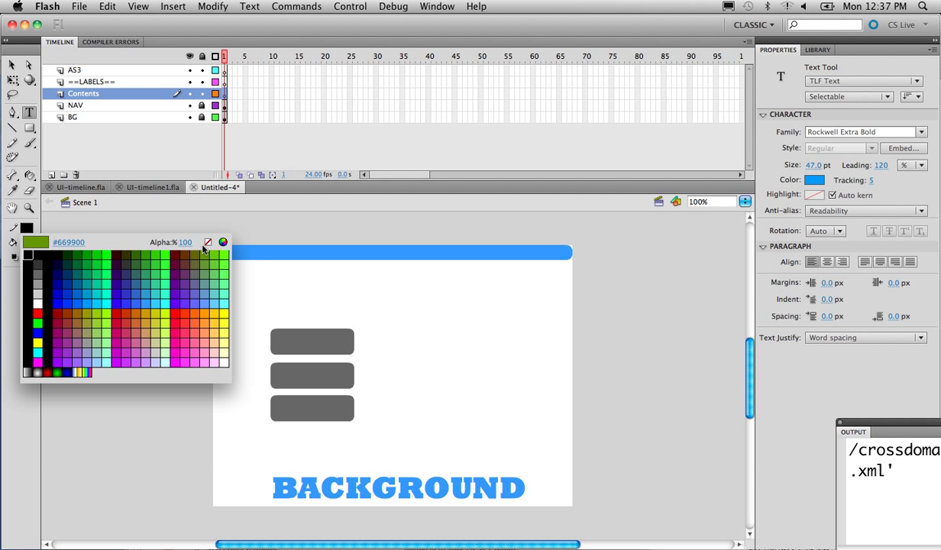
left_click(207, 242)
left_click(26, 243)
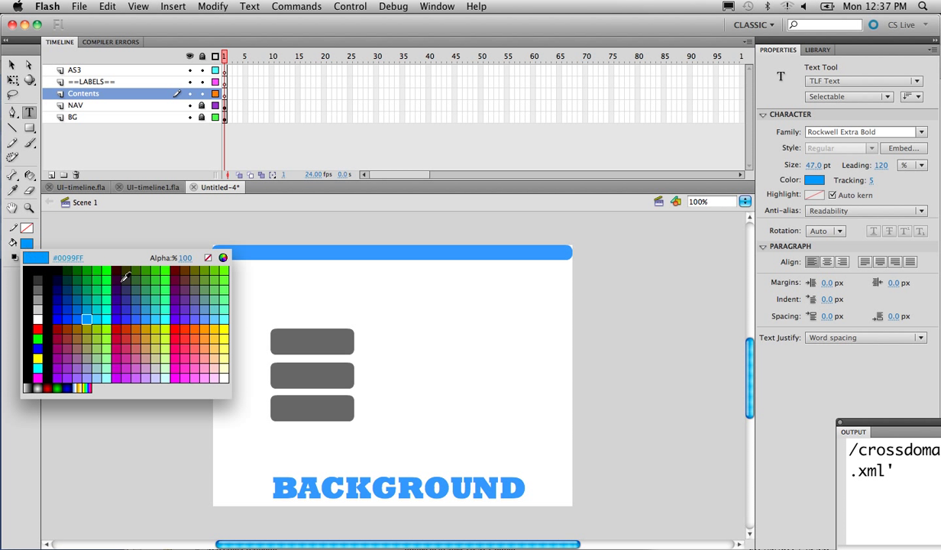
left_click(191, 319)
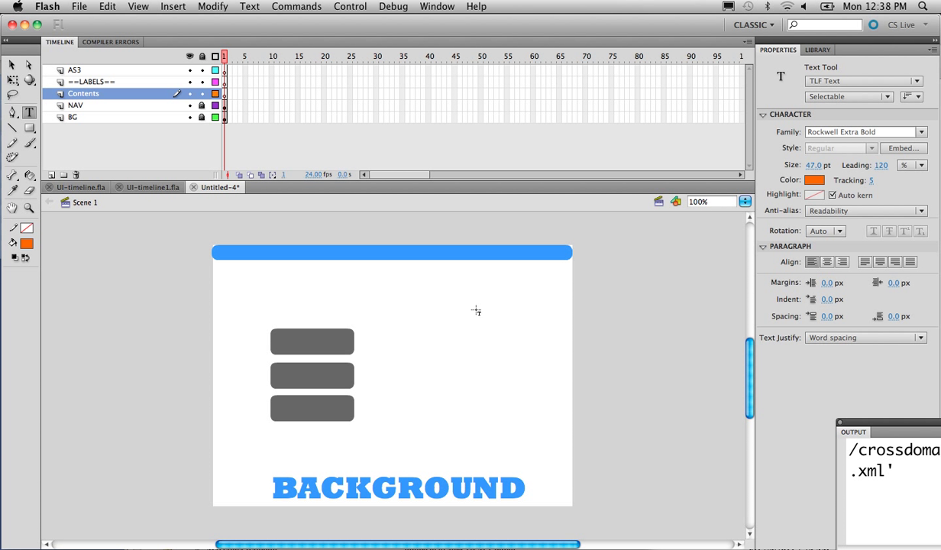
Add the two-line text START SCREEN beside the navigation buttons and position it at about X 272, Y 126
left_click(391, 301)
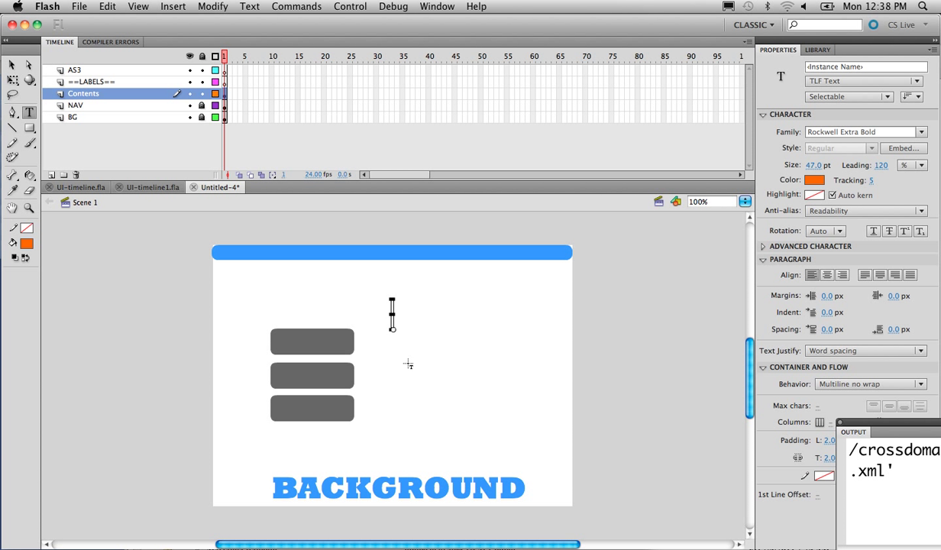
type("START PA")
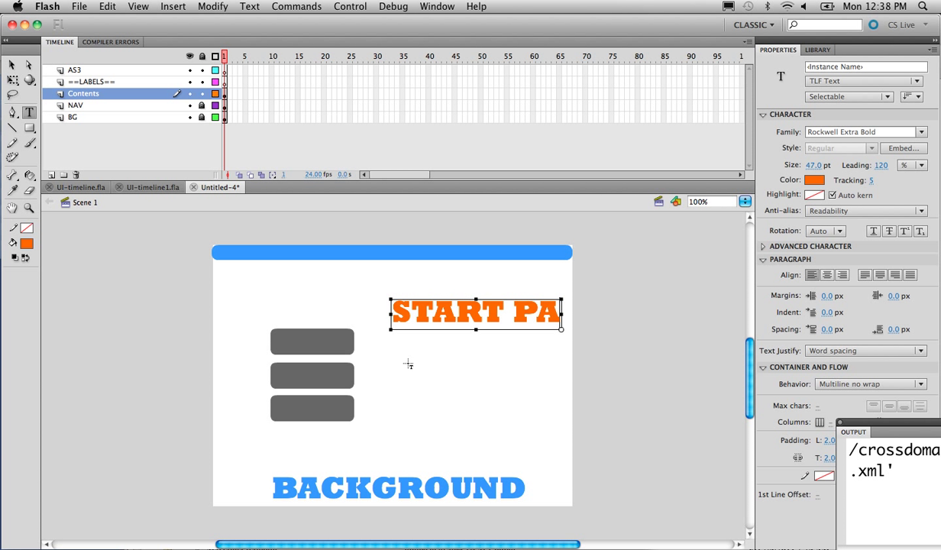
key("BackSpace")
key("BackSpace")
key("BackSpace")
key("Return")
type("SCREEN")
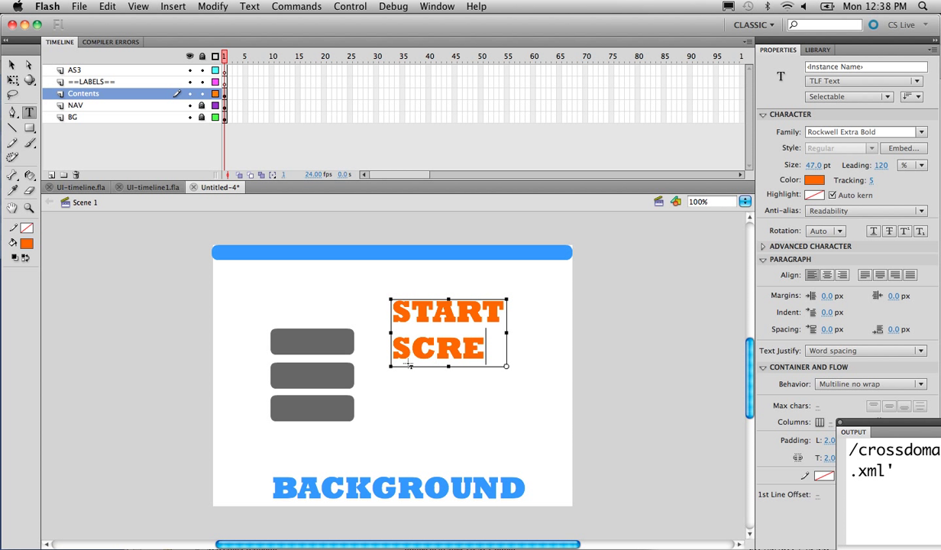
left_click(11, 64)
left_click_drag(429, 304, 449, 350)
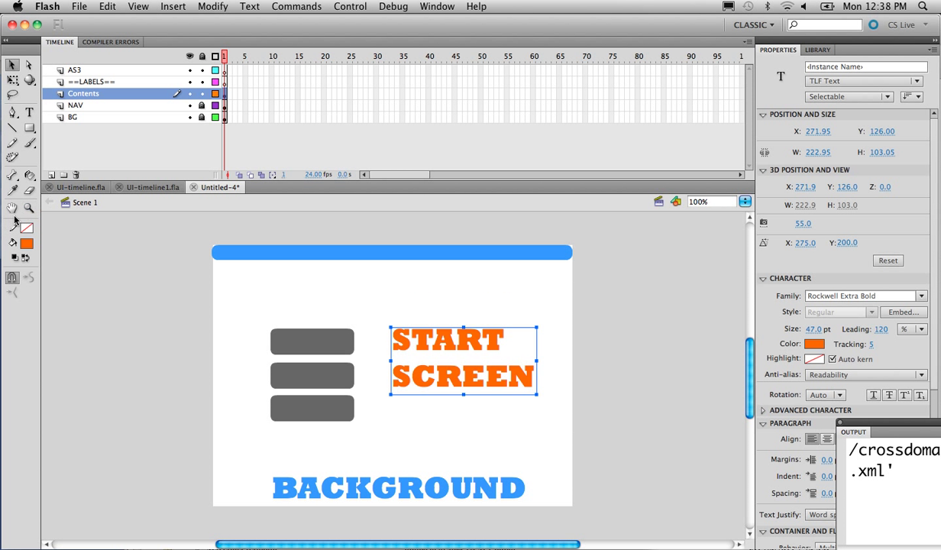
Draw an orange #FF6600 rounded rectangle about 226 by 38 px below the START SCREEN text and nudge it slightly down
left_click(29, 127)
left_click(25, 242)
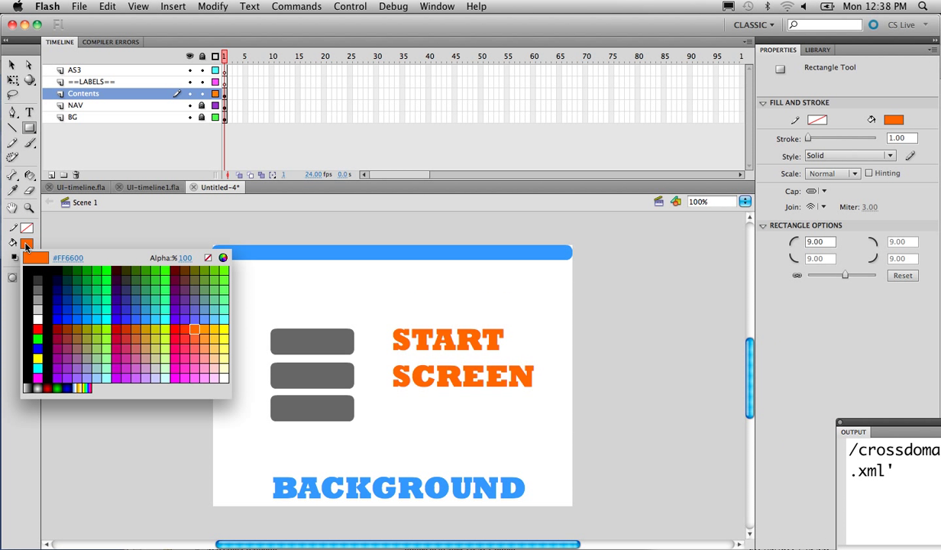
left_click(194, 326)
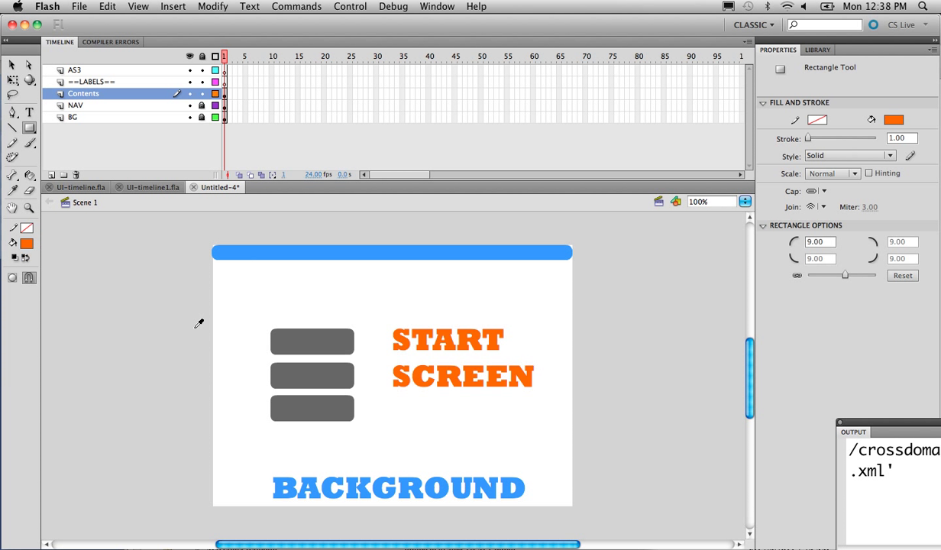
left_click_drag(391, 395, 538, 418)
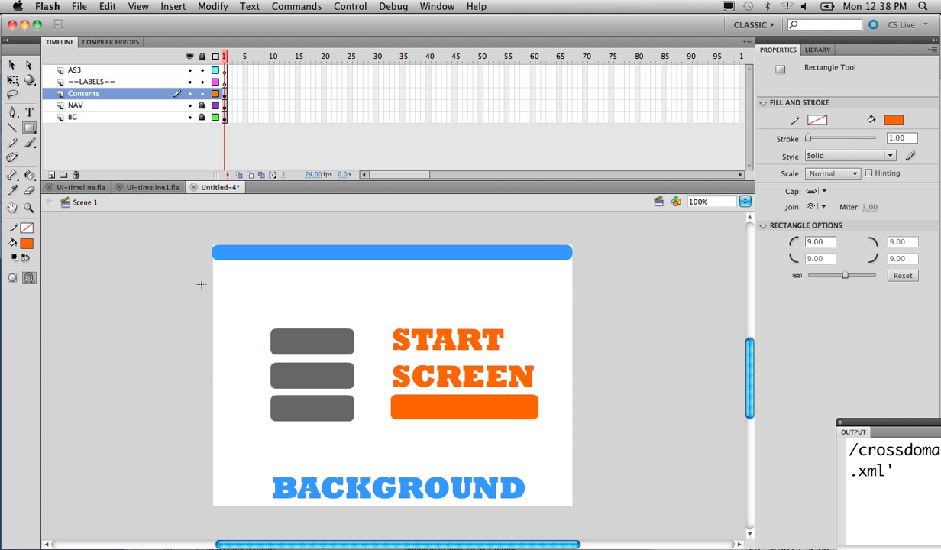
key("v")
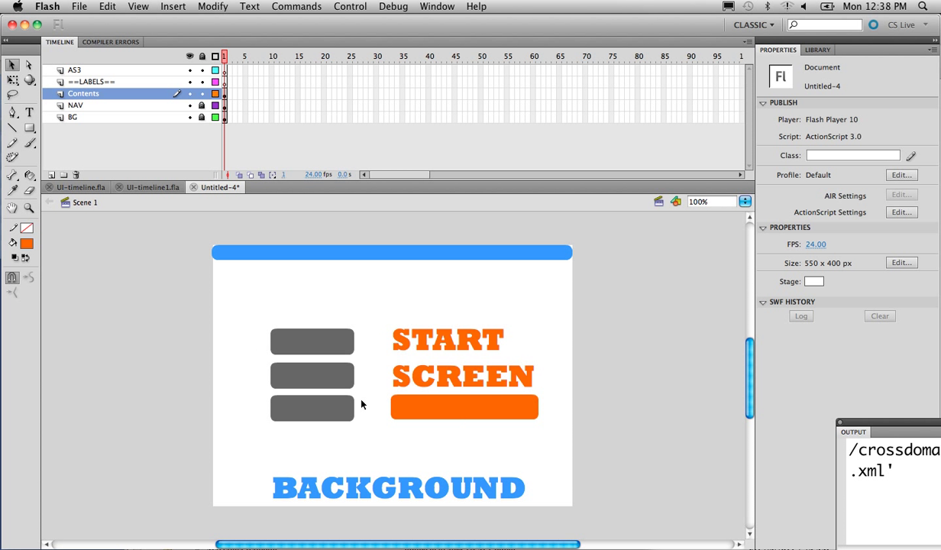
left_click(472, 417)
key("Down")
key("Down")
key("Down")
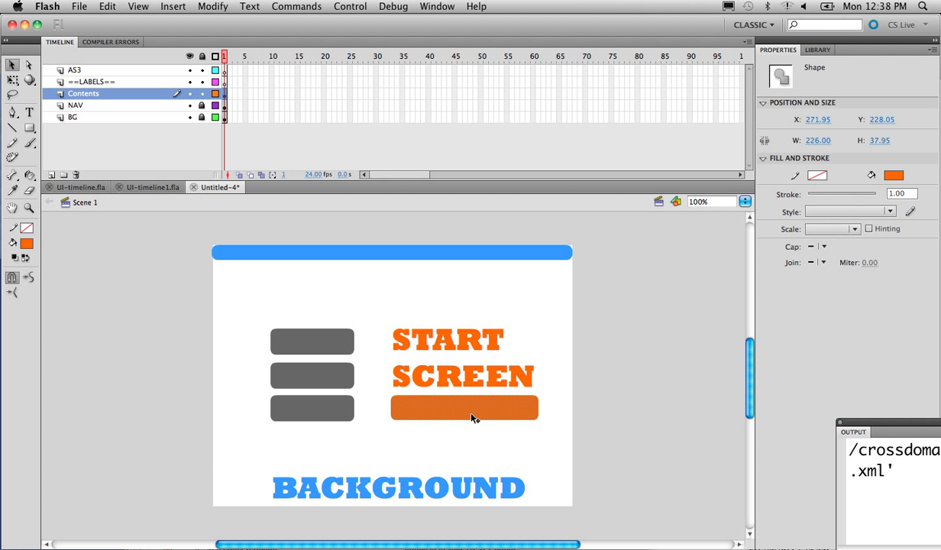
left_click(548, 416)
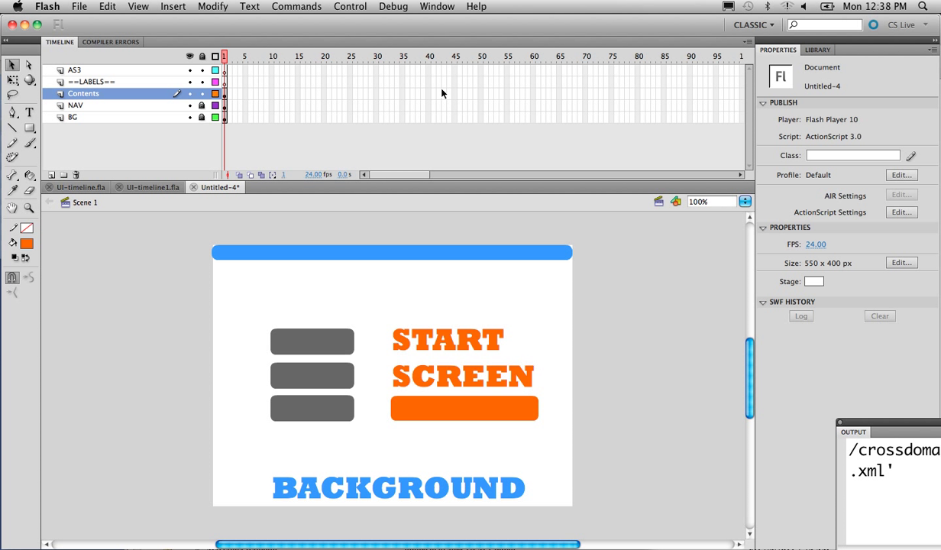
Examine the start, options, game and credits frame labels in UI-timeline.fla and return to the Untitled-4 document
left_click(223, 86)
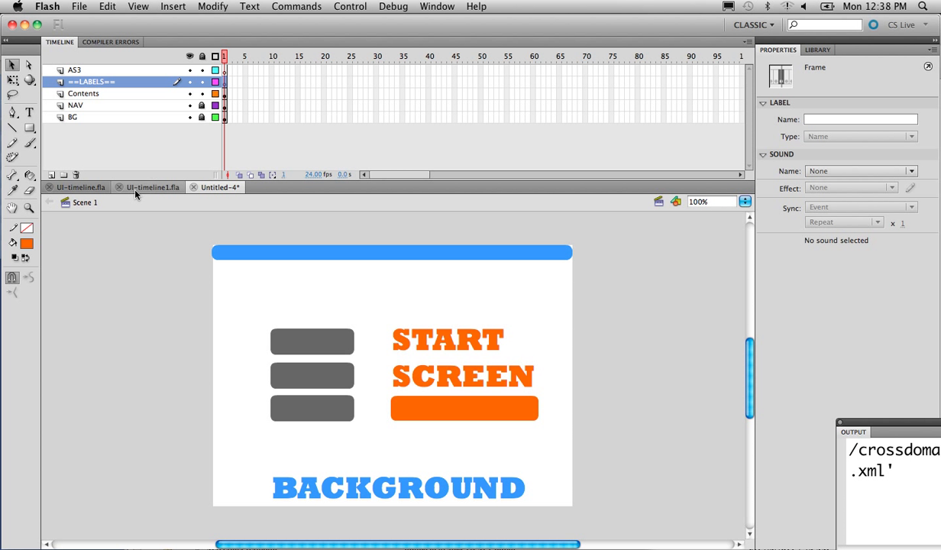
left_click(70, 186)
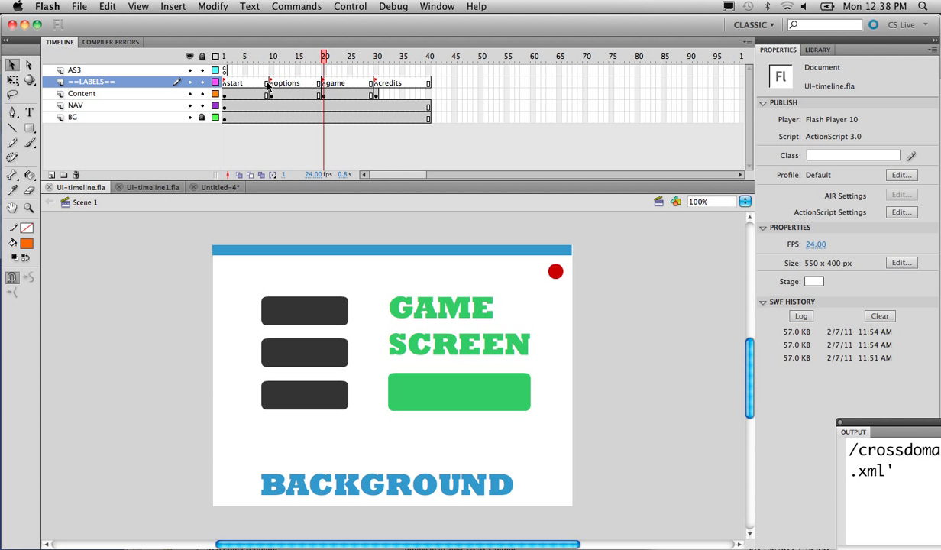
left_click(224, 84)
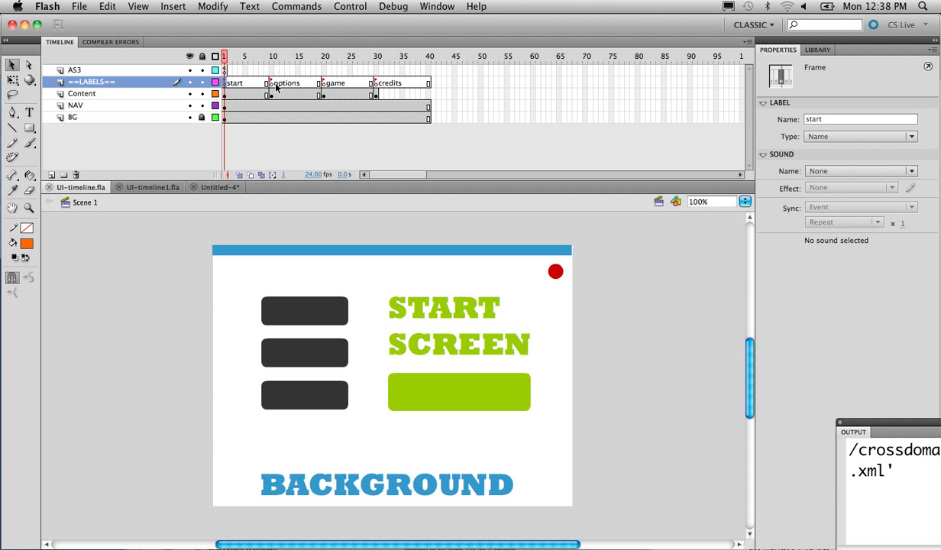
left_click(271, 84)
left_click(325, 84)
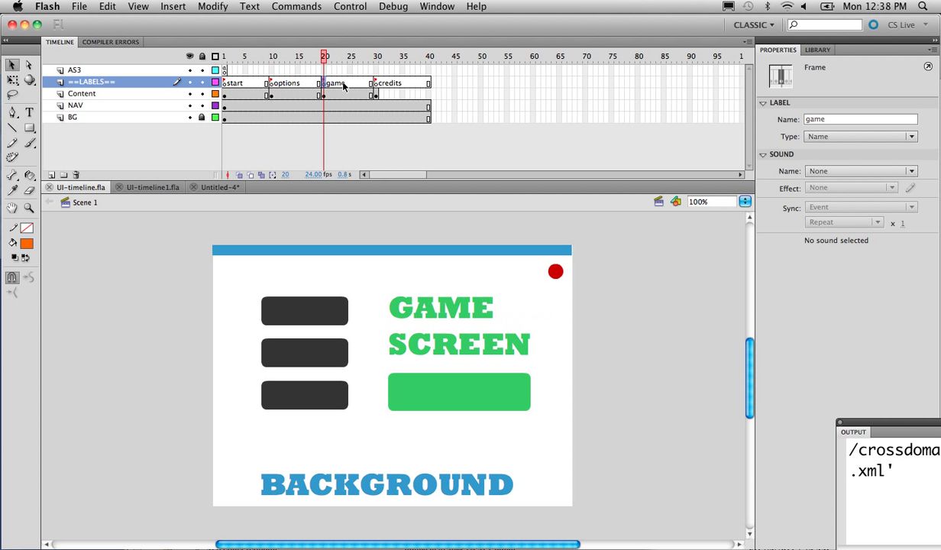
left_click(376, 84)
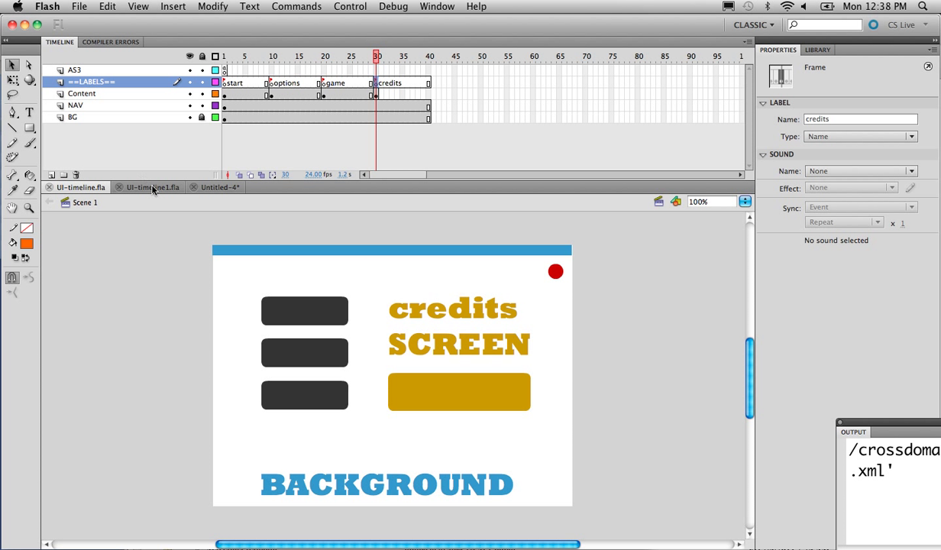
left_click(207, 186)
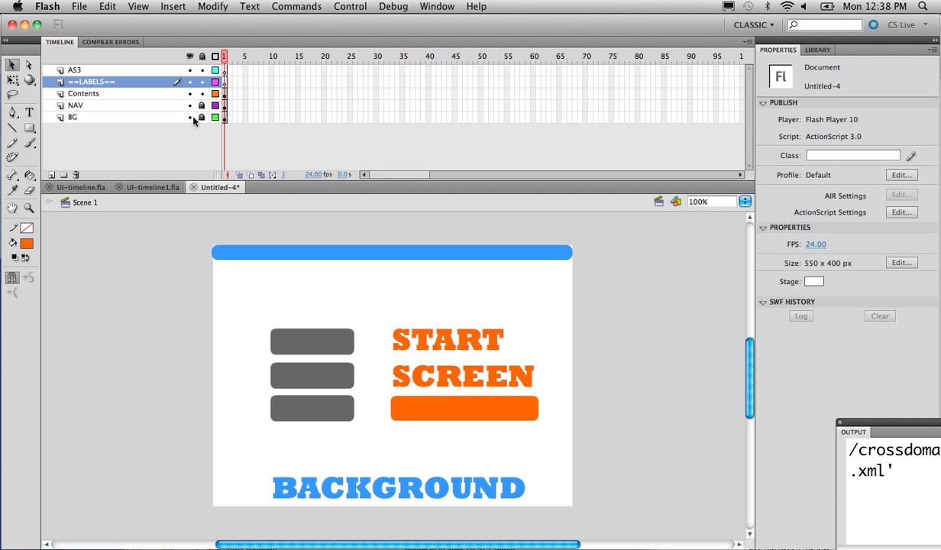
Give frame 1 of the ==LABELS== layer the frame label start
left_click(226, 84)
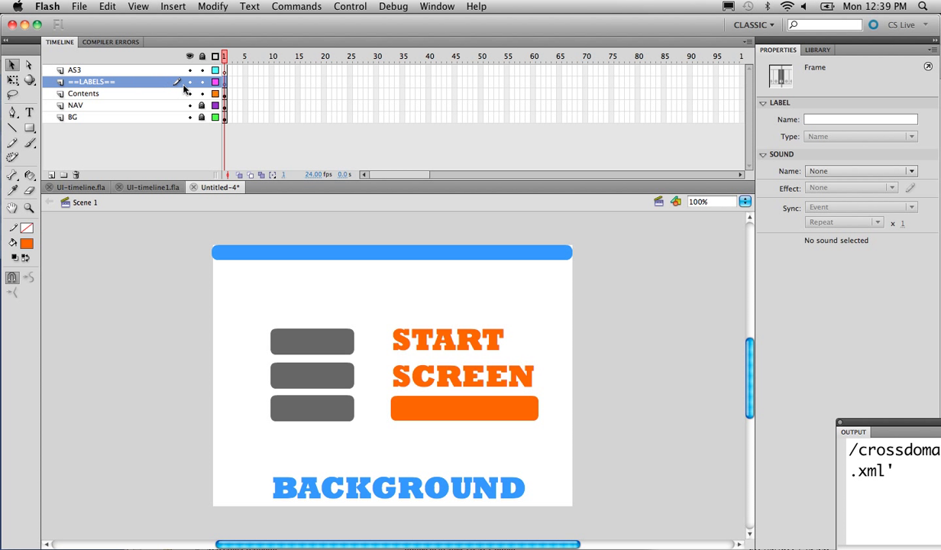
left_click(808, 120)
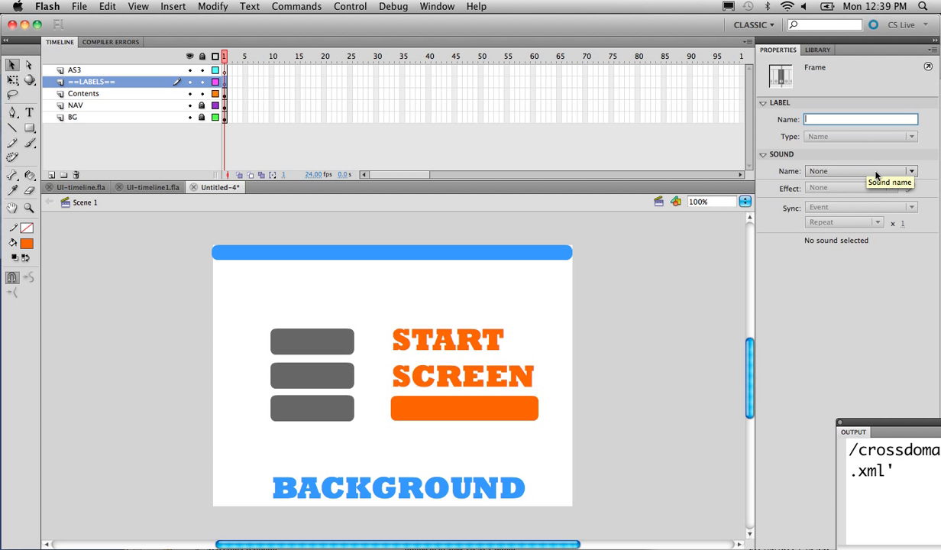
type("start")
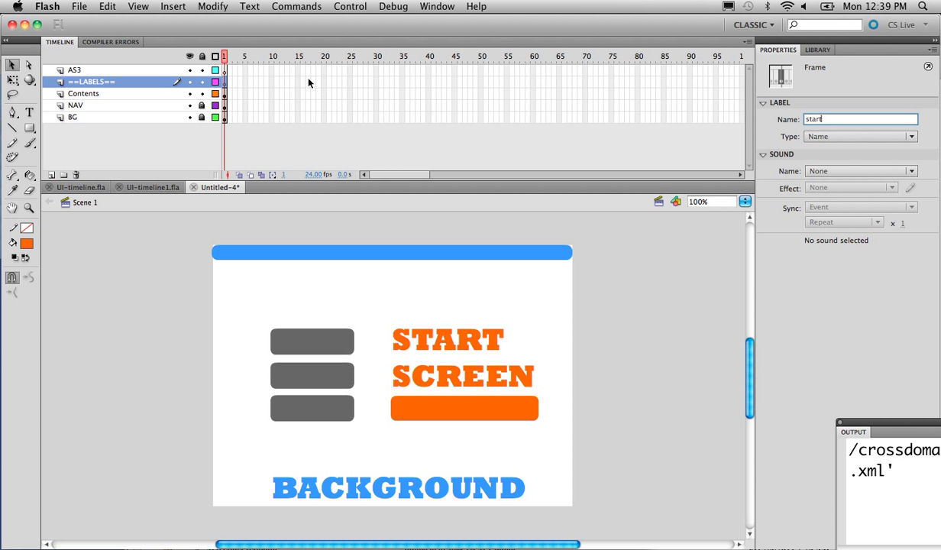
Insert a keyframe at frame 10 of the ==LABELS== layer and give it the frame label options
left_click(271, 82)
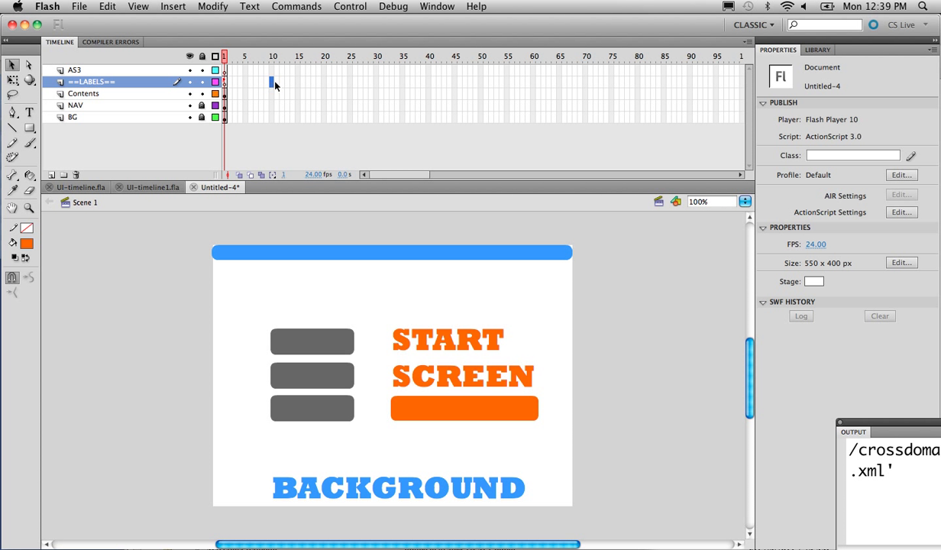
key("F6")
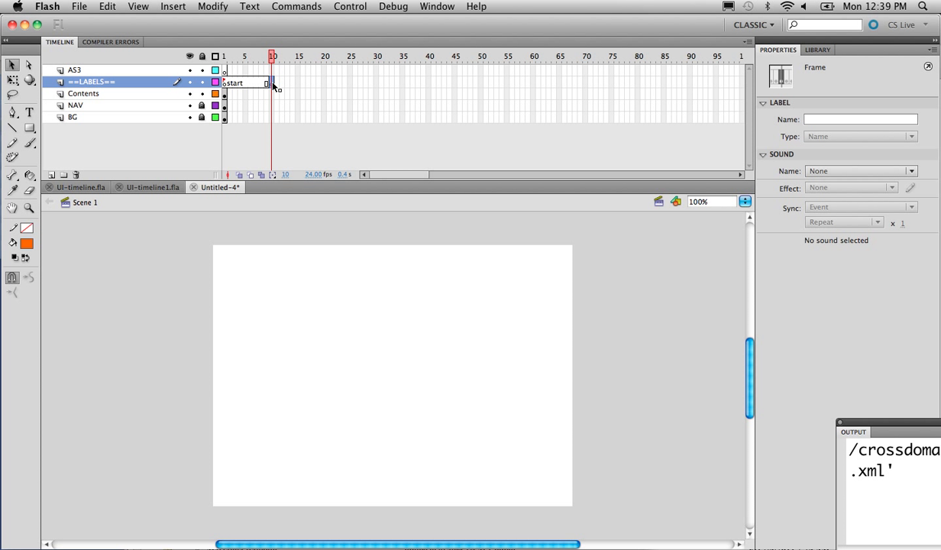
left_click(817, 119)
type("option")
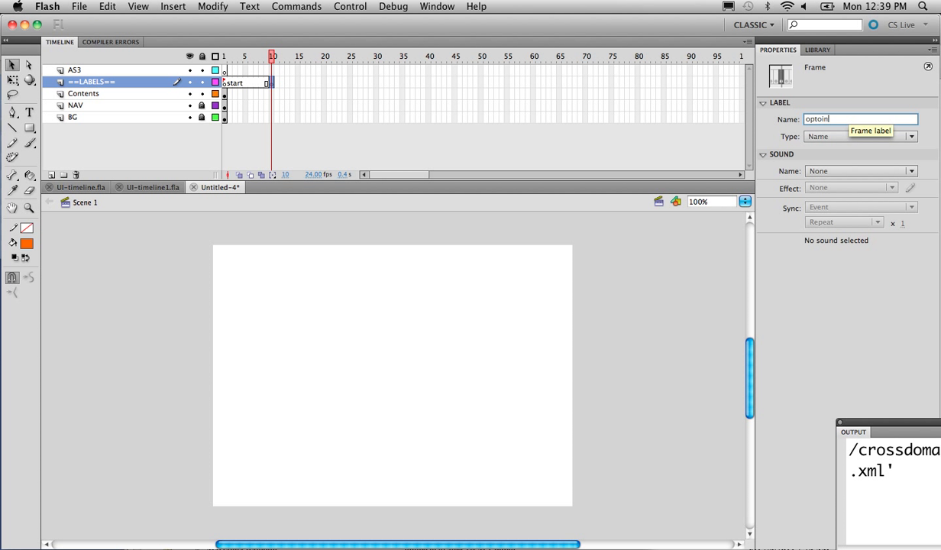
key("BackSpace")
key("BackSpace")
type("ons")
Insert a keyframe at frame 20 of the ==LABELS== layer and give it the frame label game
left_click(324, 82)
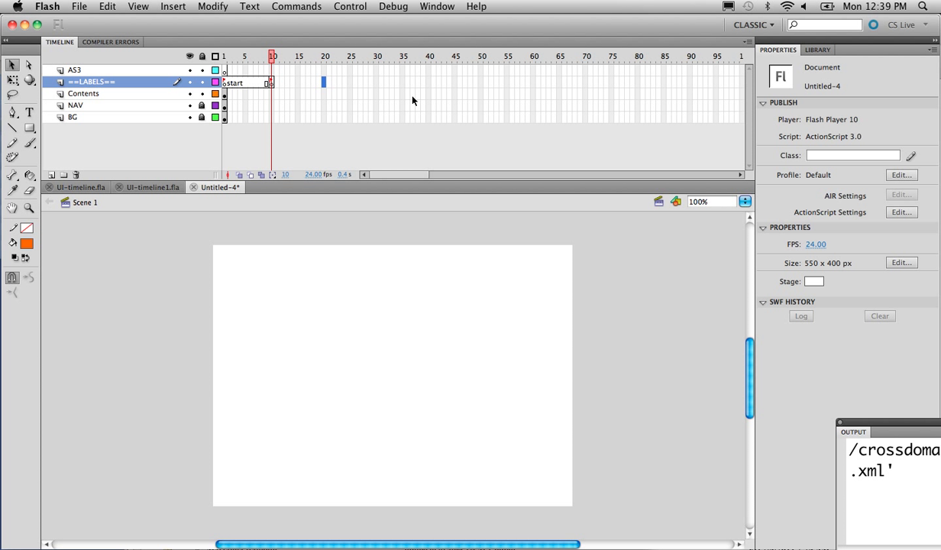
key("F7")
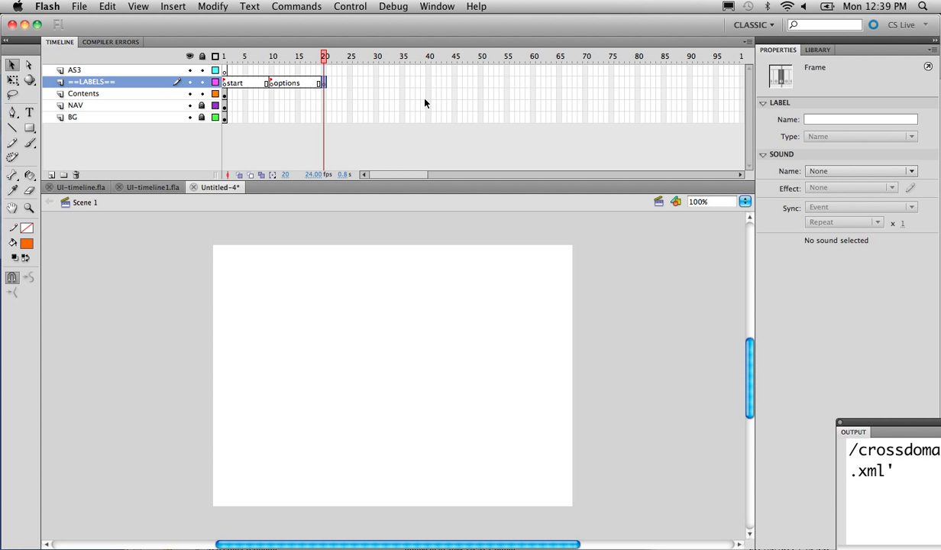
left_click(821, 119)
type("g")
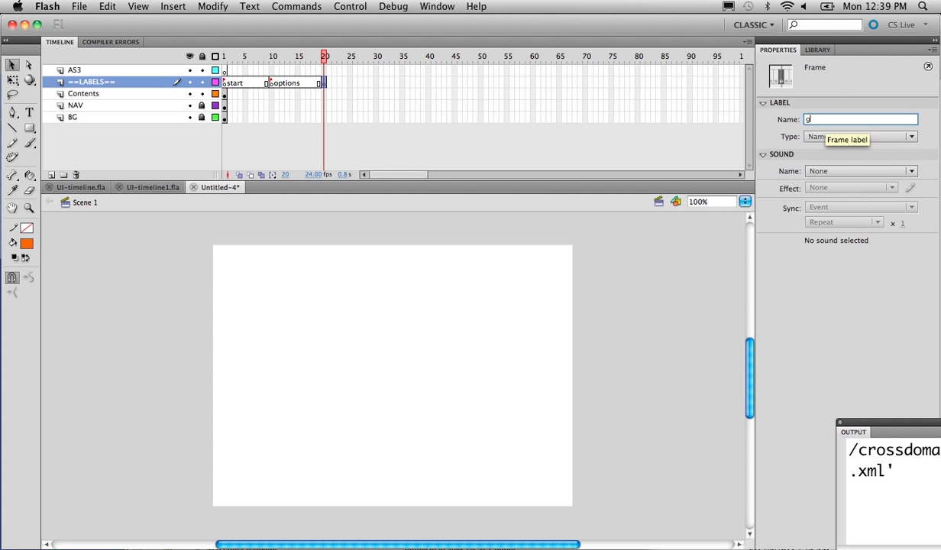
type("ame")
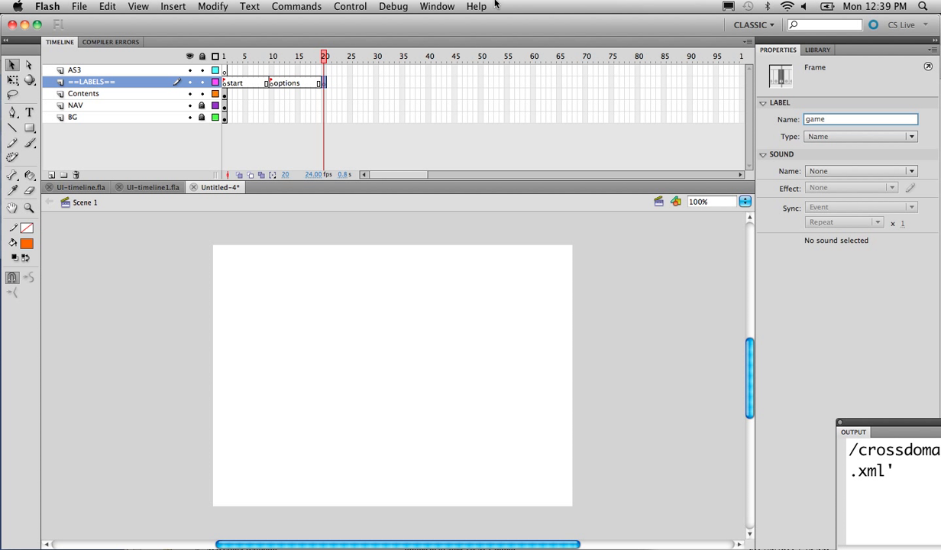
key("Return")
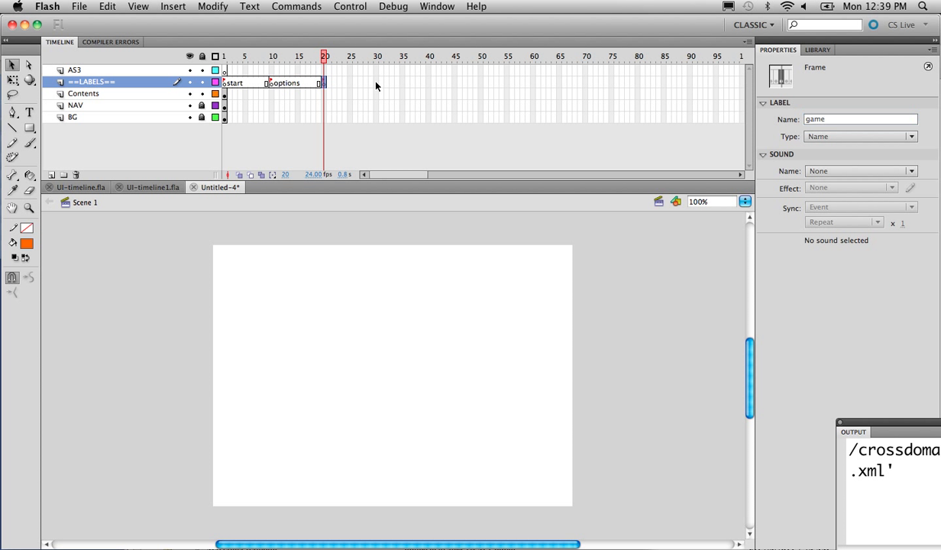
Insert a keyframe at frame 30 of the ==LABELS== layer and give it the frame label credits
left_click(375, 83)
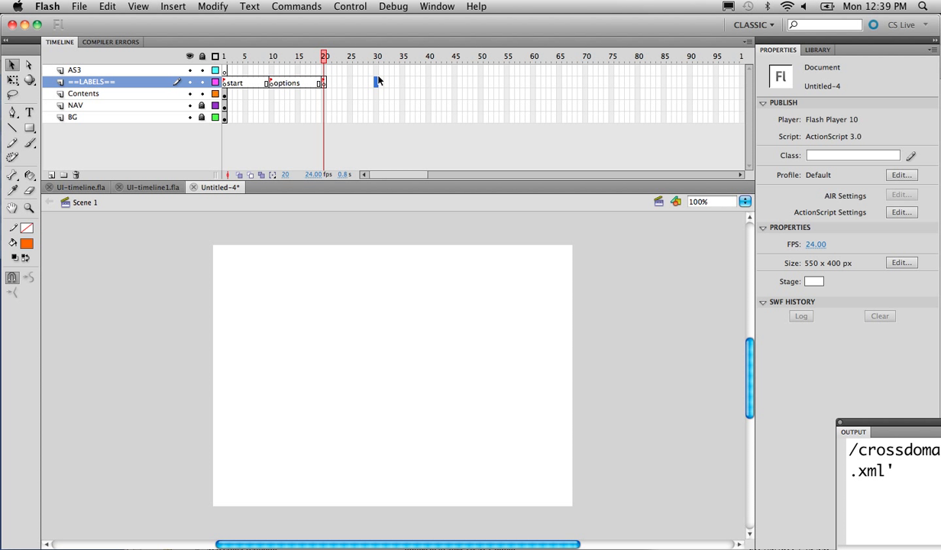
key("F6")
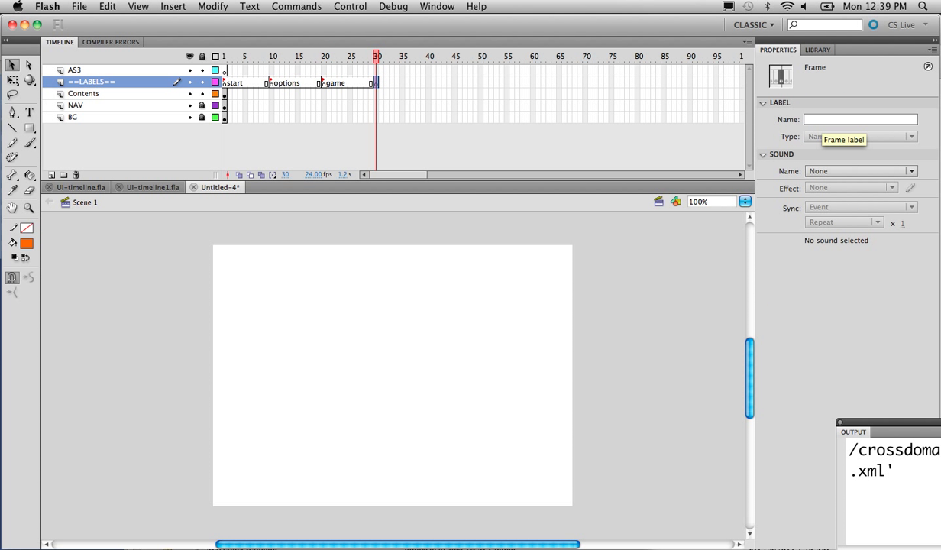
left_click(825, 120)
type("dits")
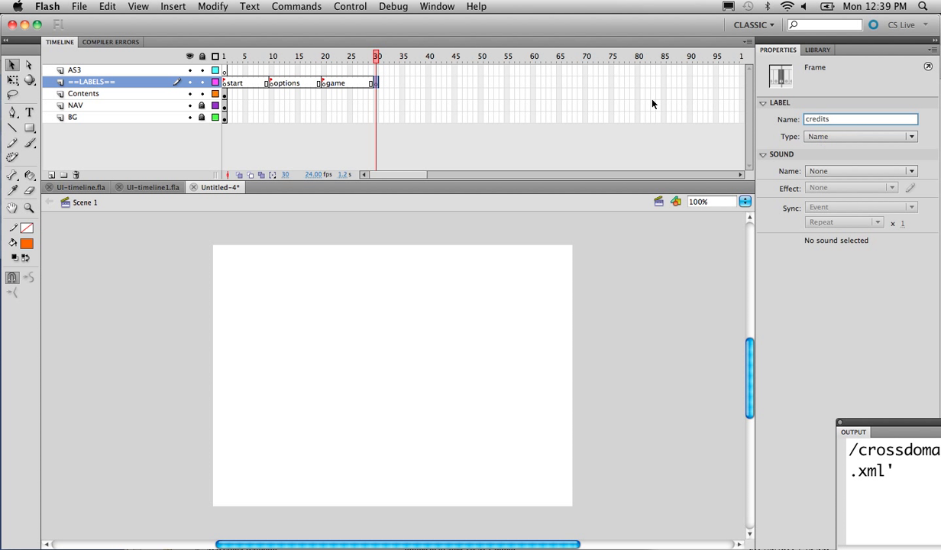
Extend the ==LABELS==, NAV and BG layers to frame 40
left_click(523, 82)
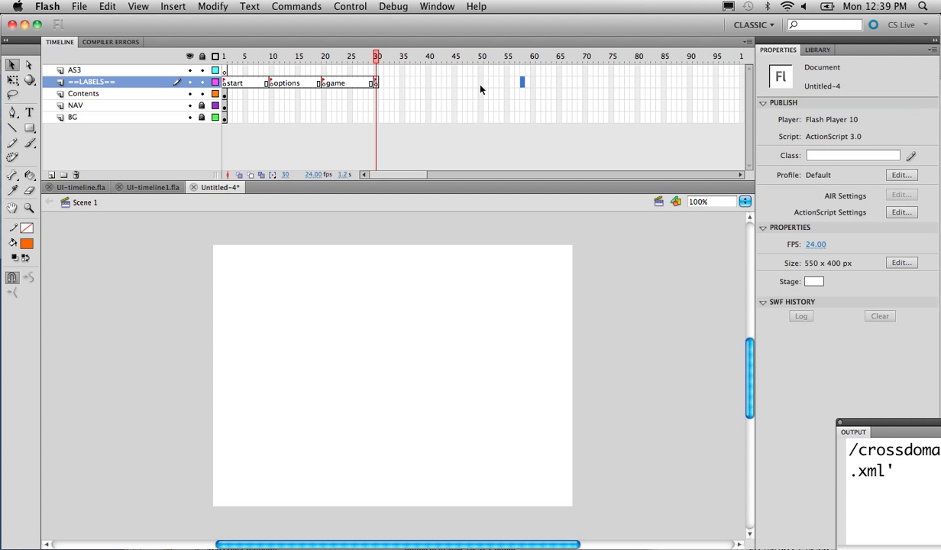
left_click(428, 84)
key("F6")
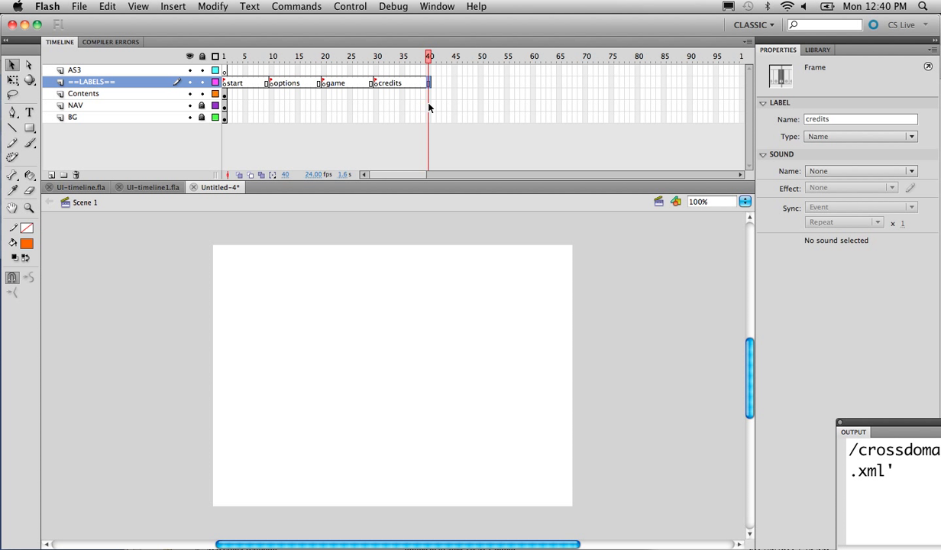
left_click_drag(428, 107, 430, 118)
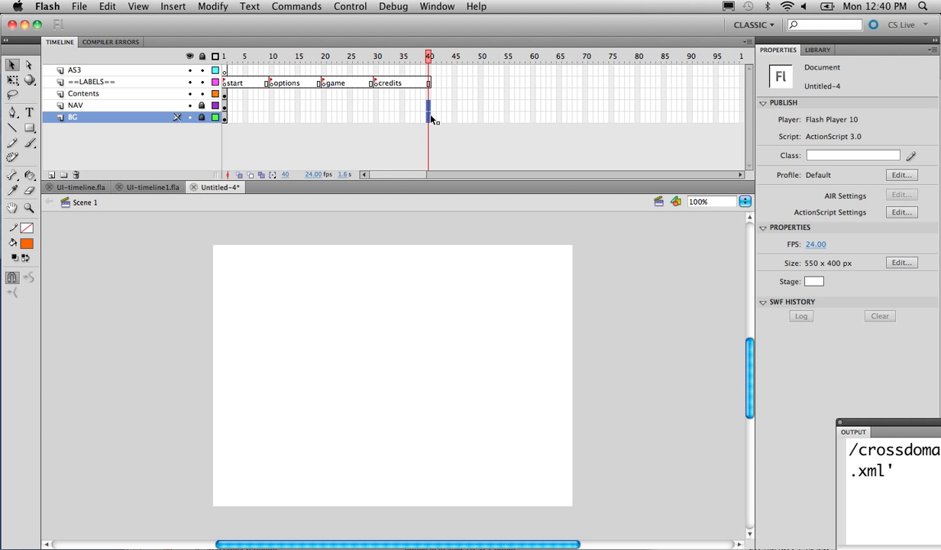
key("F5")
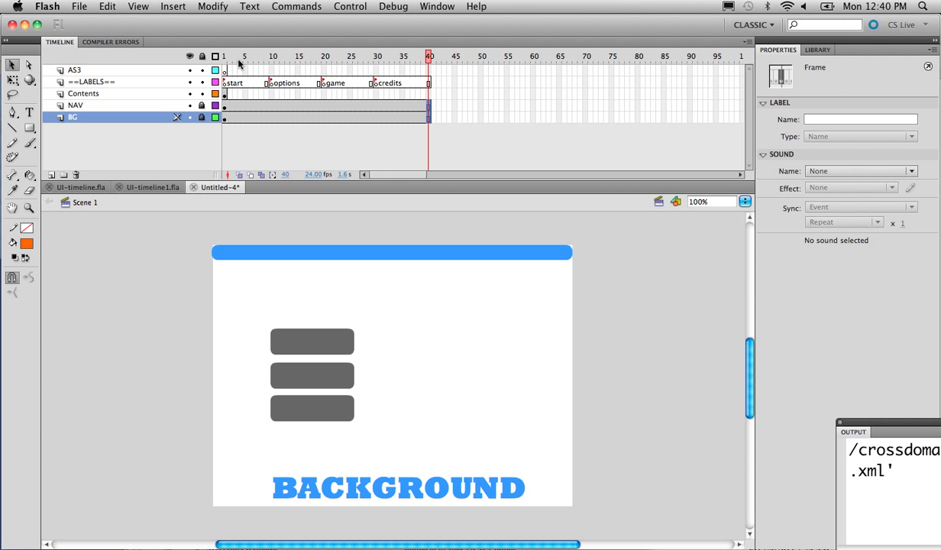
Add a keyframe at frame 10 of the Contents layer that repeats the START SCREEN text and orange bar from frame 1
left_click_drag(260, 56, 204, 74)
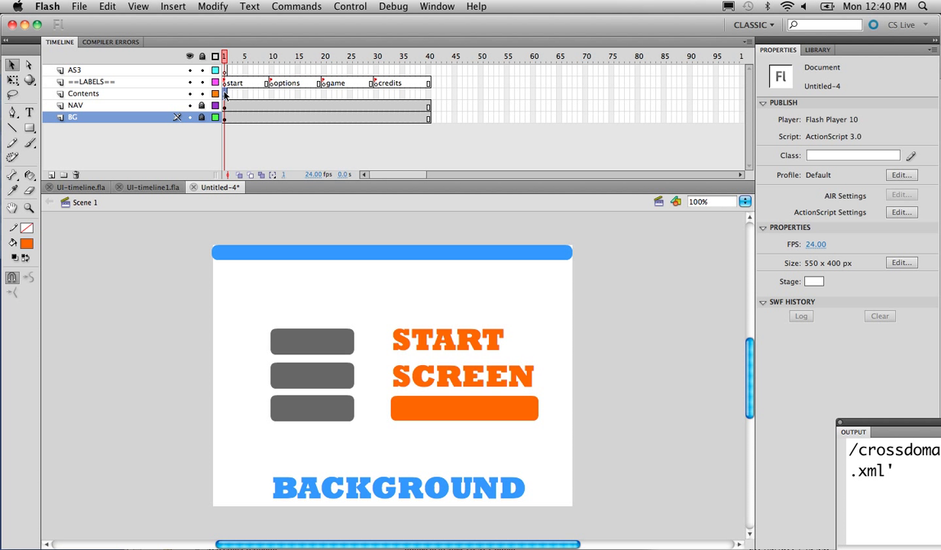
left_click(225, 93)
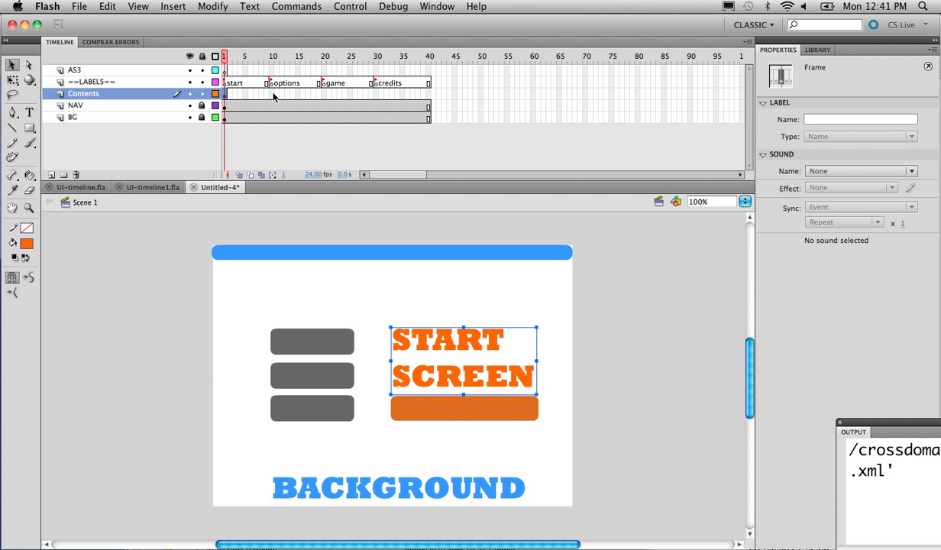
left_click(272, 94)
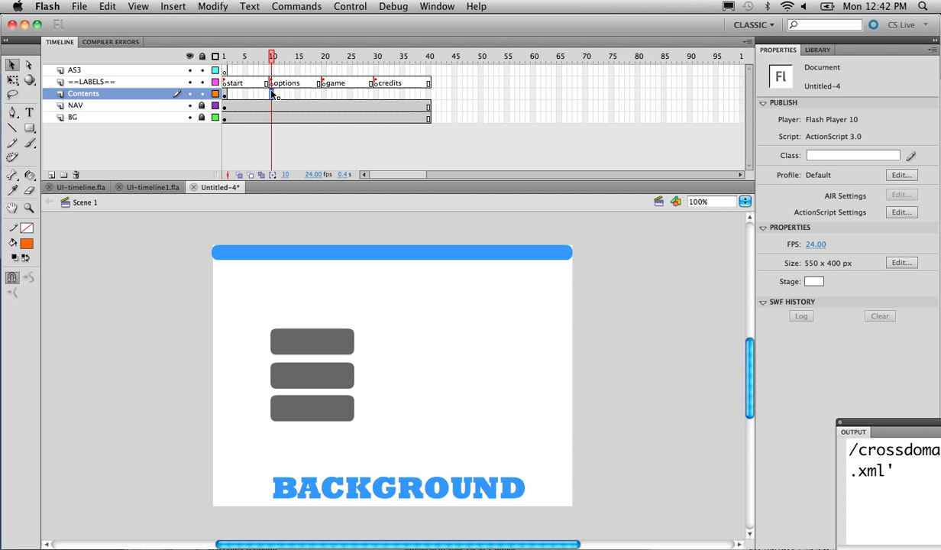
key("super+alt+v")
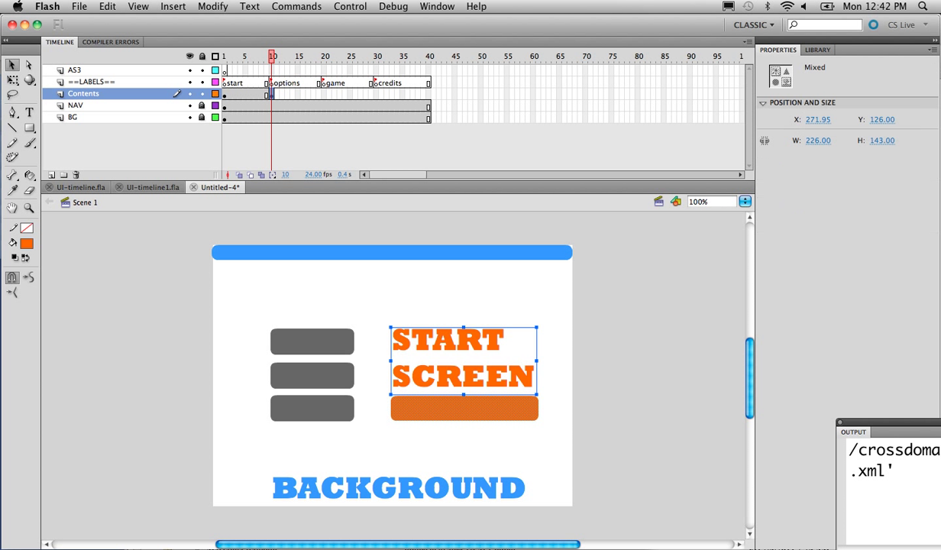
Replace the word START with options in the screen title at frame 10 of the Contents layer
key("t")
left_click_drag(496, 328, 361, 342)
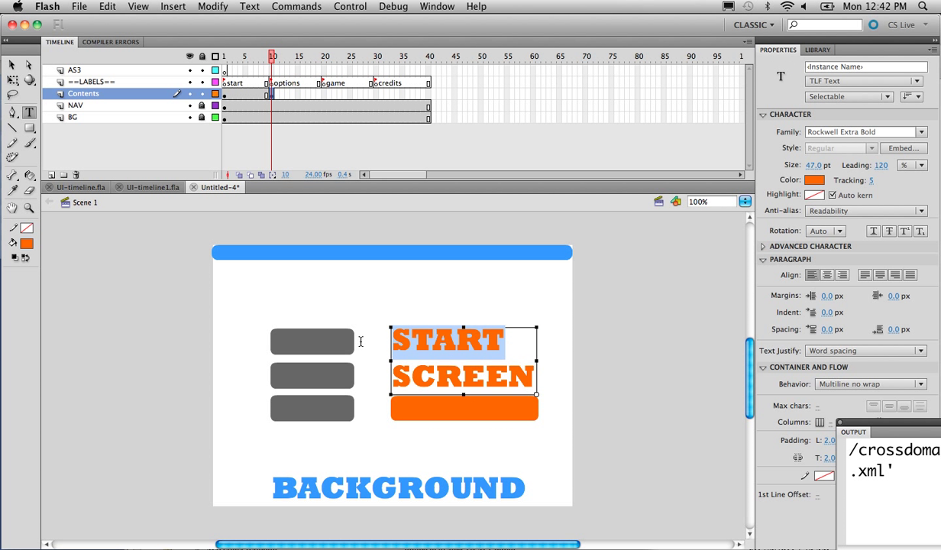
type("OPTIONS")
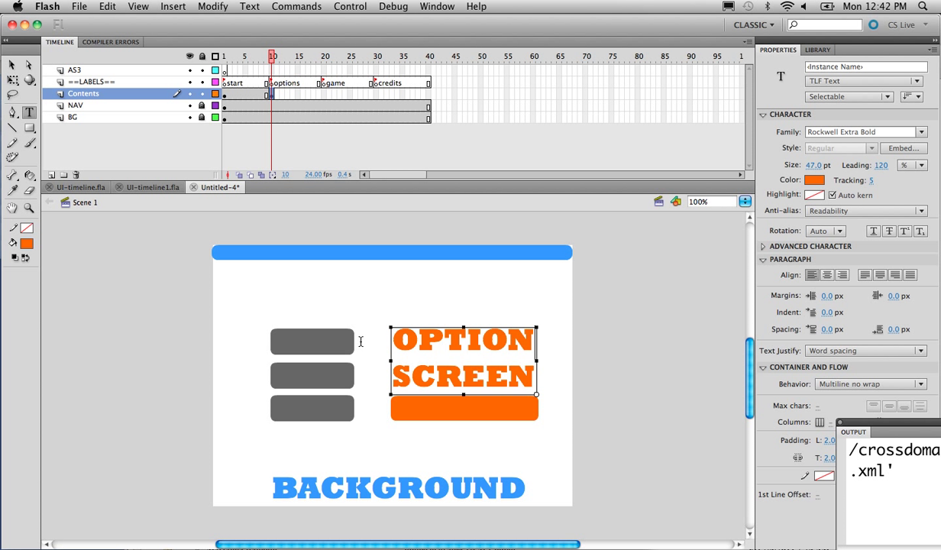
key("BackSpace")
key("BackSpace")
key("BackSpace")
key("BackSpace")
key("BackSpace")
key("BackSpace")
key("BackSpace")
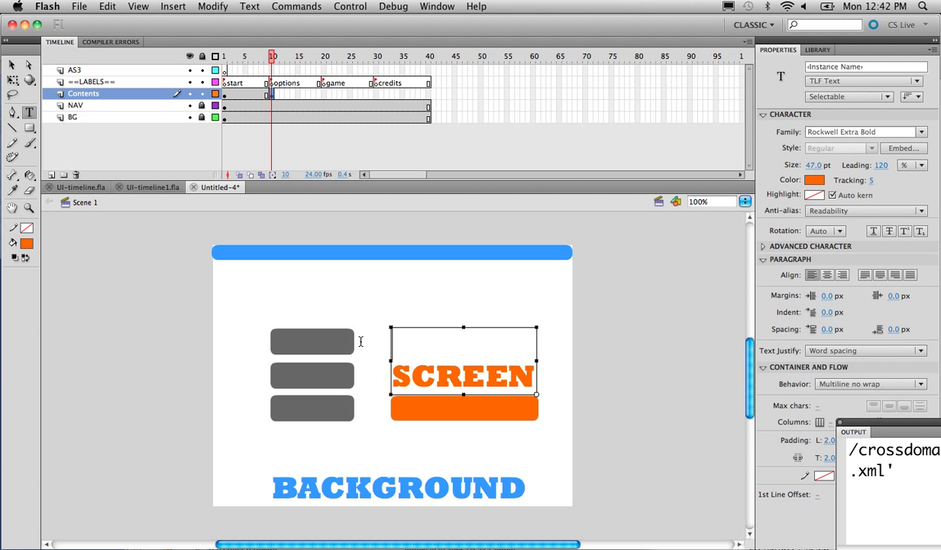
type("options")
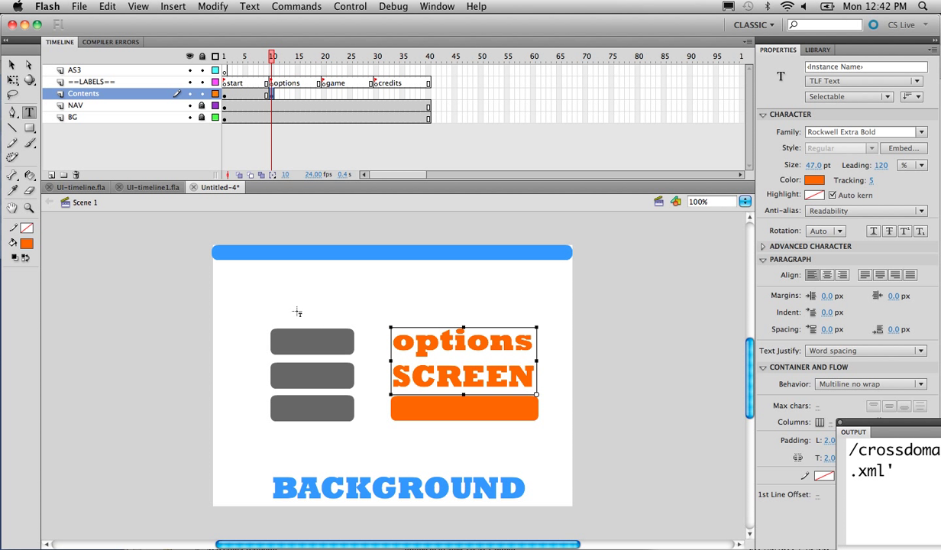
left_click(13, 66)
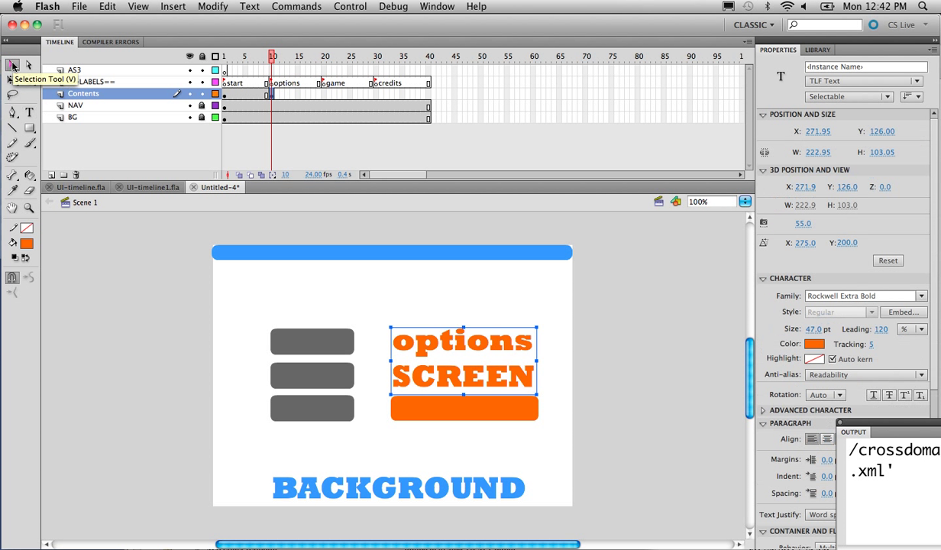
Recolour the options SCREEN text and the rounded bar below it teal #339999
left_click(27, 243)
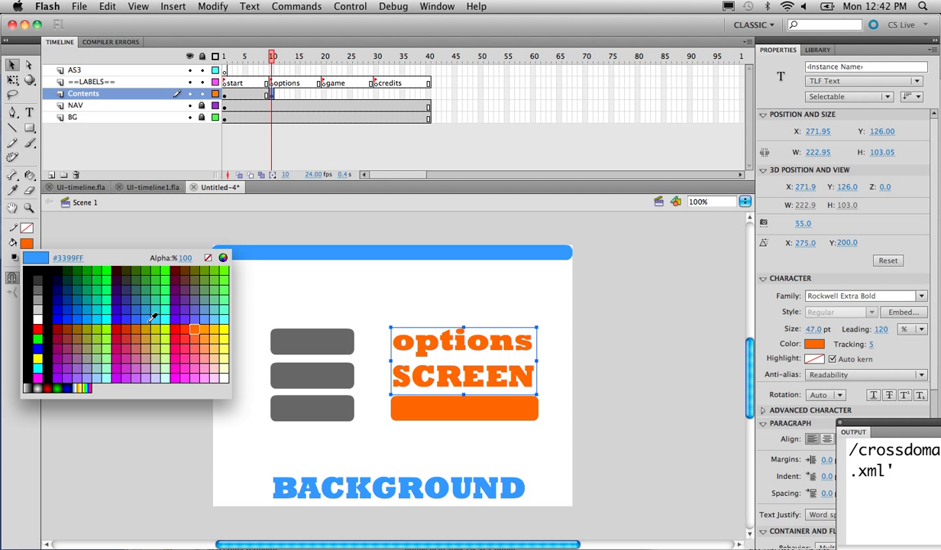
left_click(145, 289)
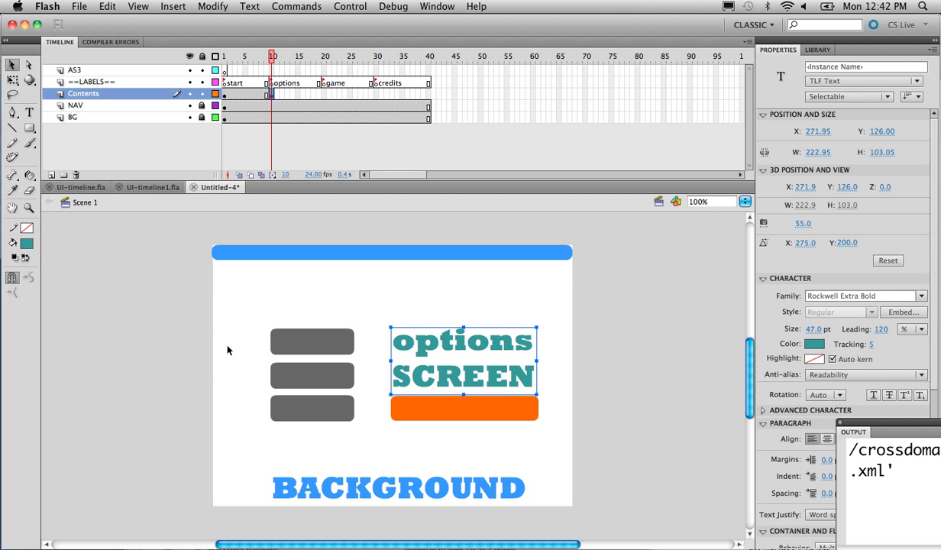
left_click(468, 414)
left_click(23, 244)
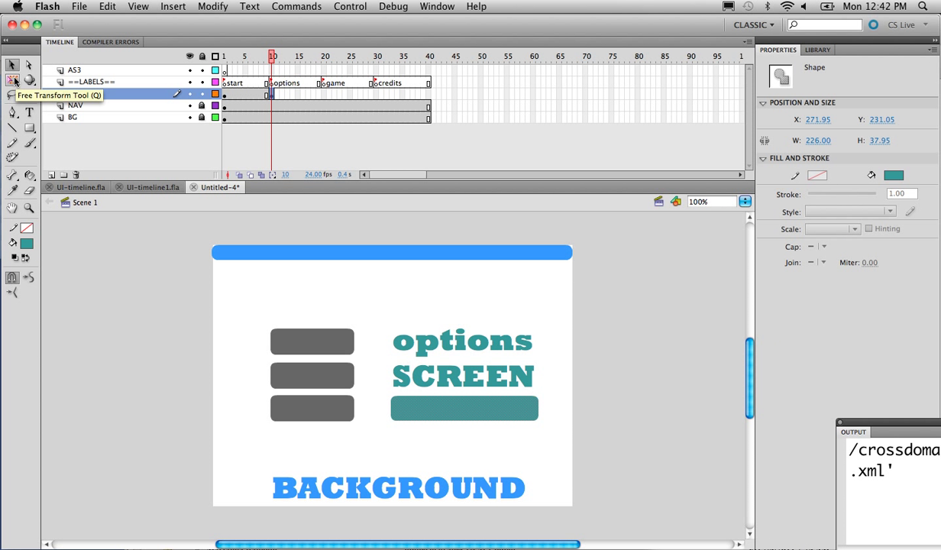
Add a keyframe at frame 20 of the Contents layer and replace the word options with GAME in its title
left_click(325, 94)
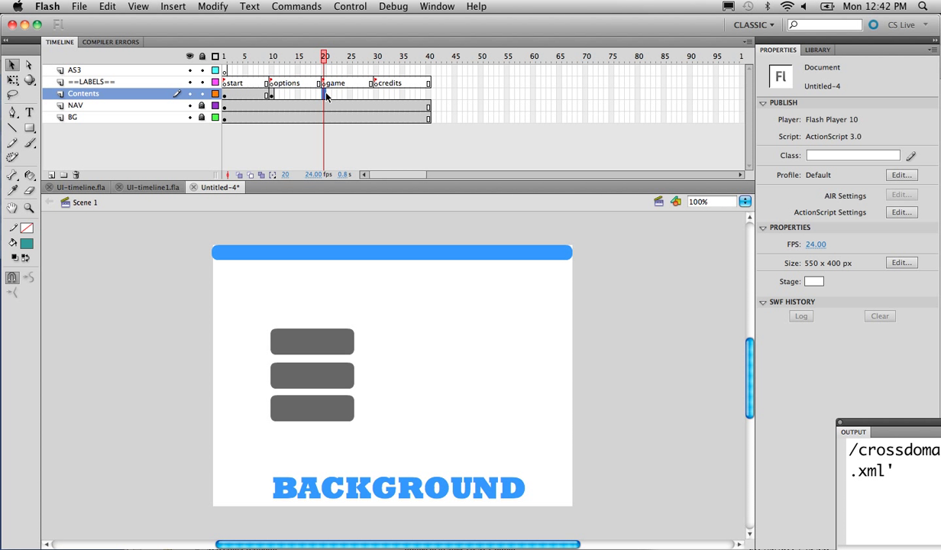
key("F6")
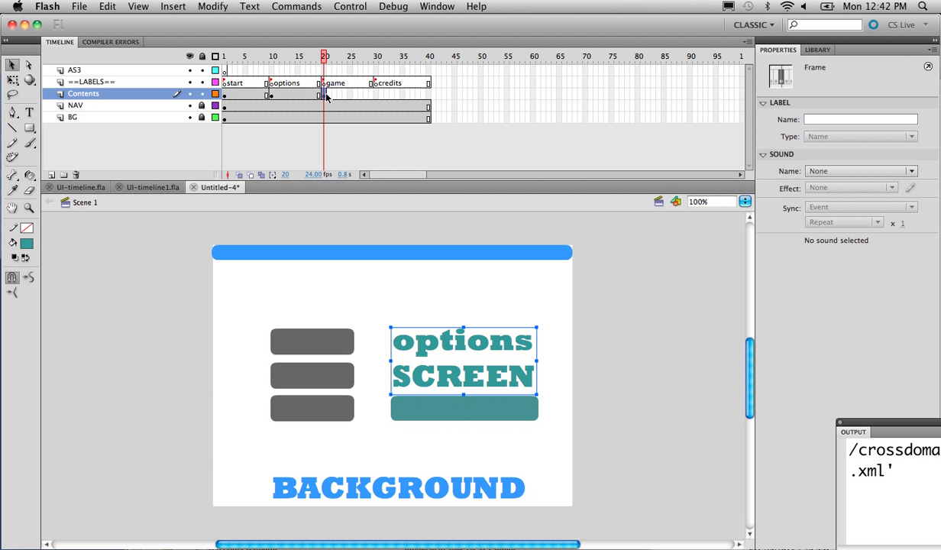
left_click(441, 341)
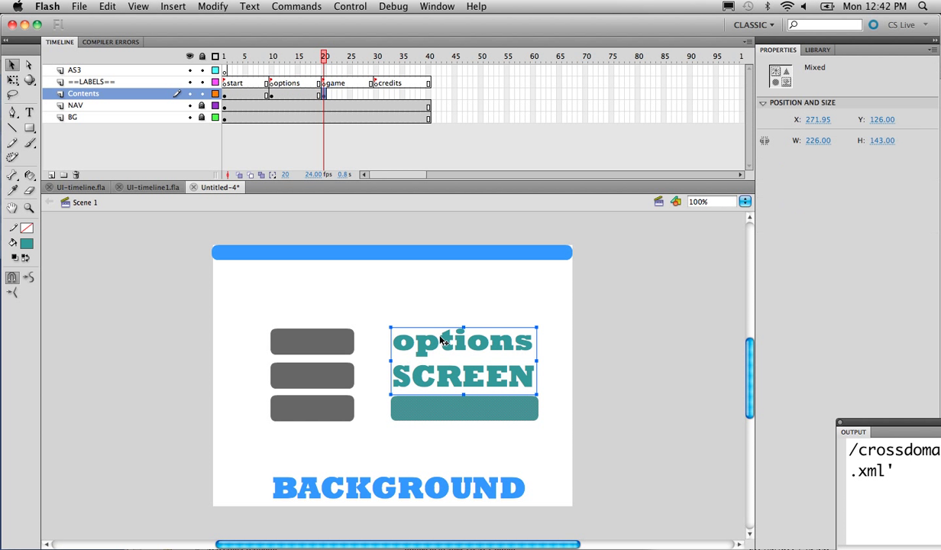
double_click(490, 346)
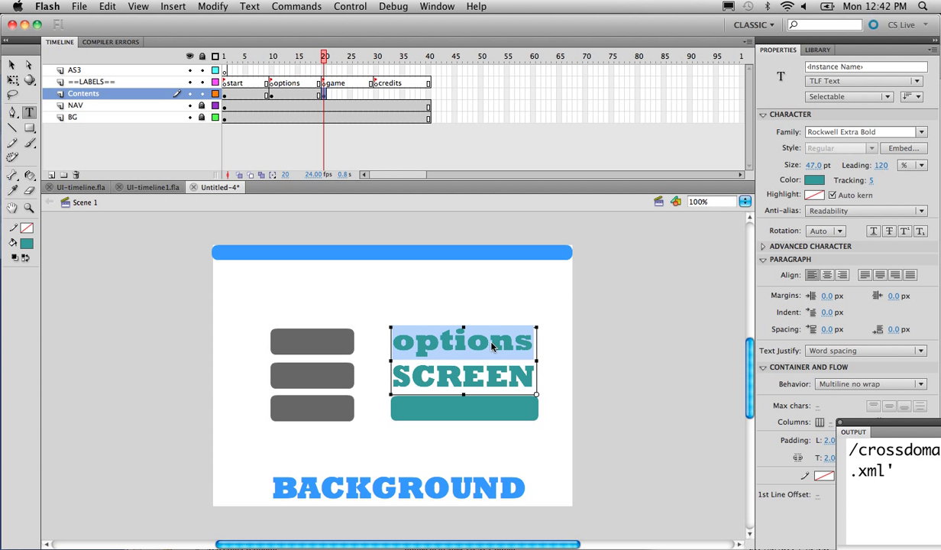
type("GAME")
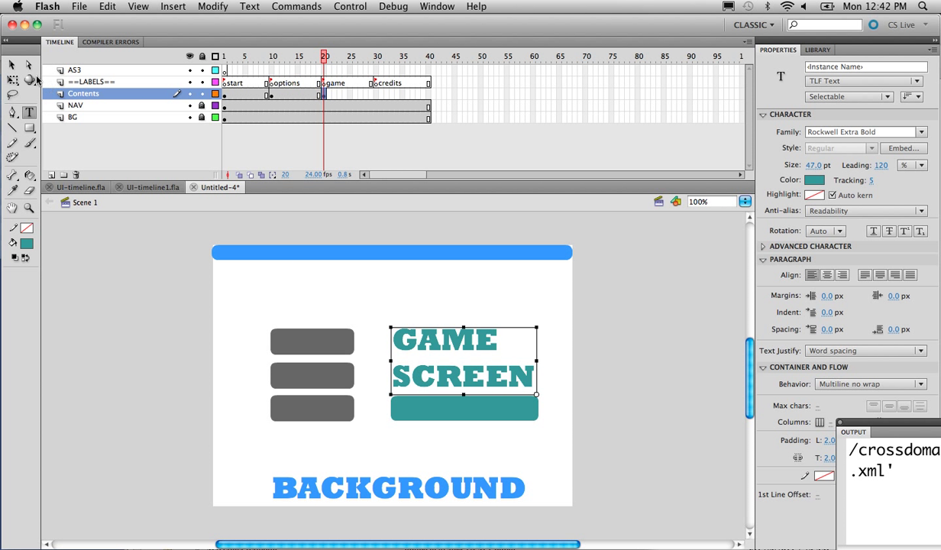
left_click(12, 65)
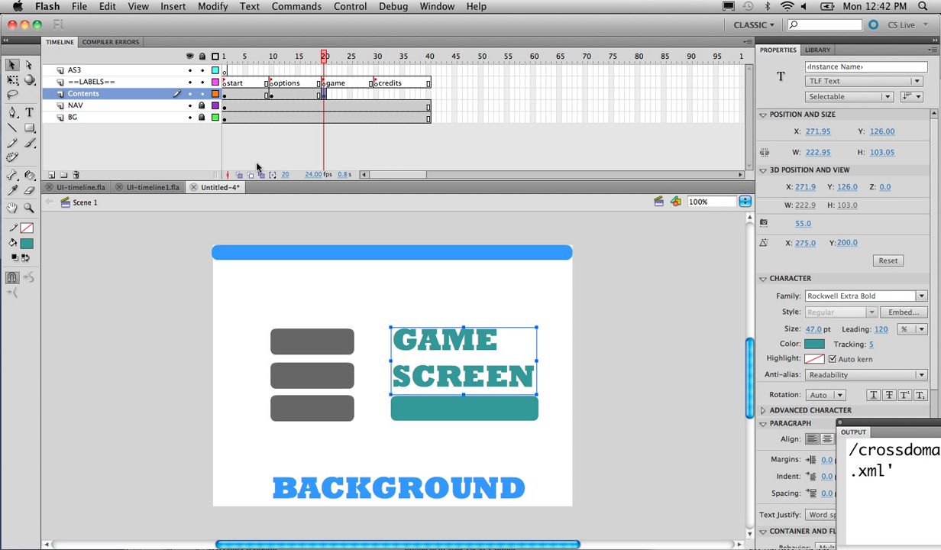
Recolour the GAME SCREEN text red and the rounded bar below it dark navy blue at frame 20
left_click(26, 243)
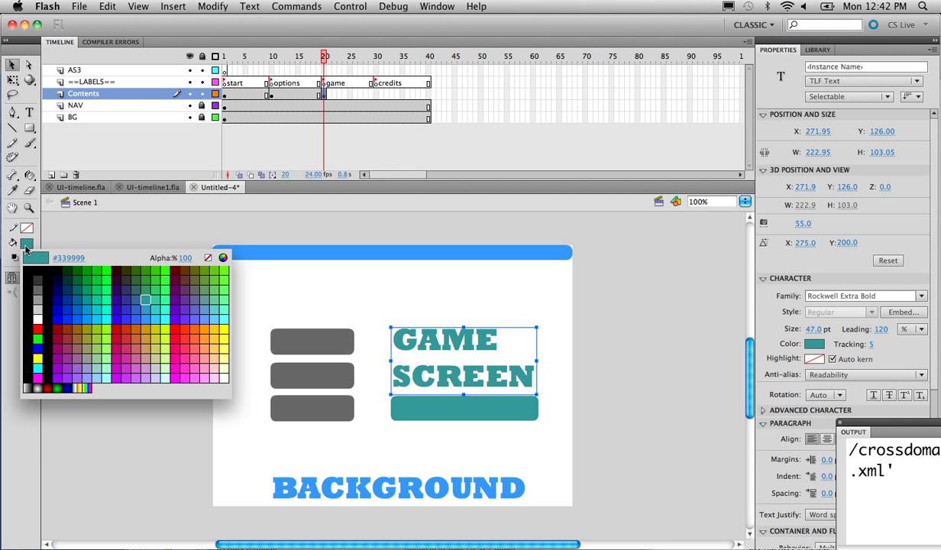
left_click(122, 331)
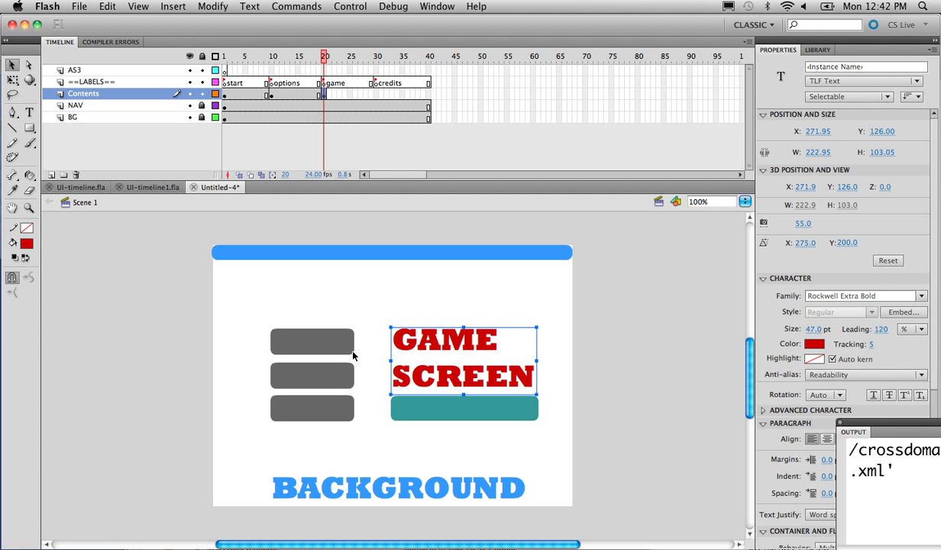
left_click(447, 403)
left_click(26, 243)
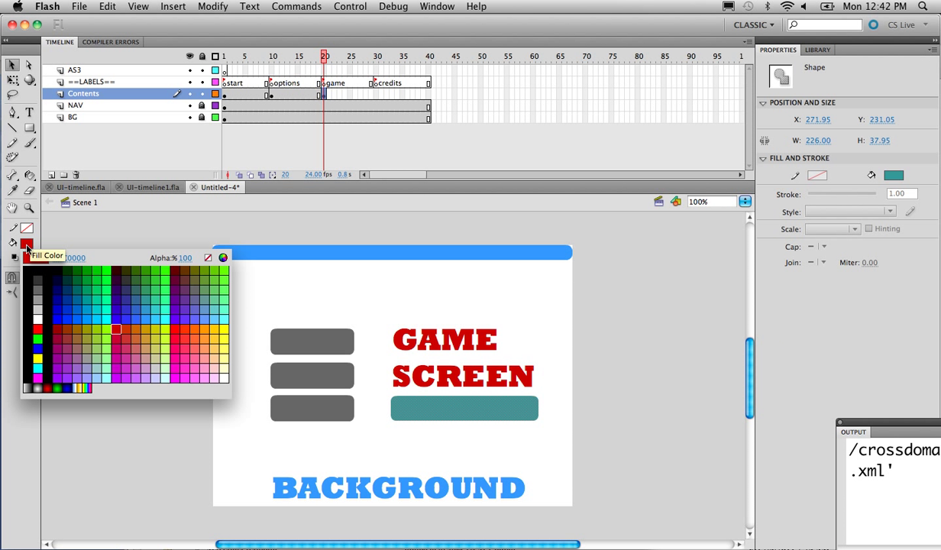
left_click(70, 286)
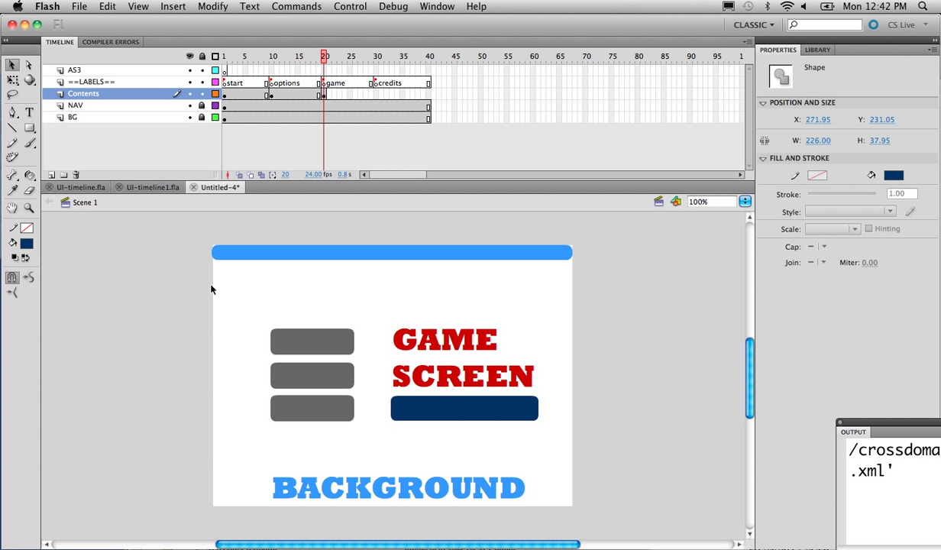
left_click(393, 324)
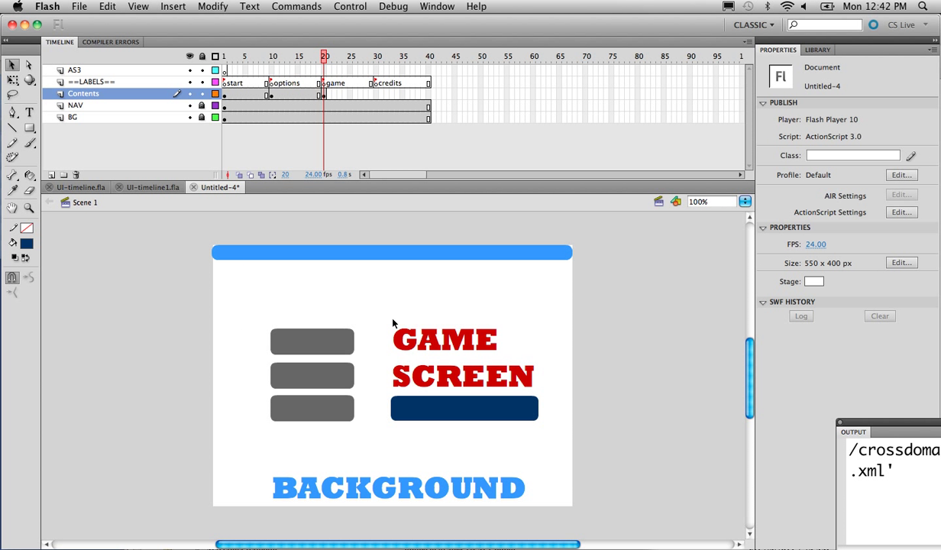
Add a keyframe at frame 30 of the Contents layer and replace the word GAME with credits in its title
left_click(377, 94)
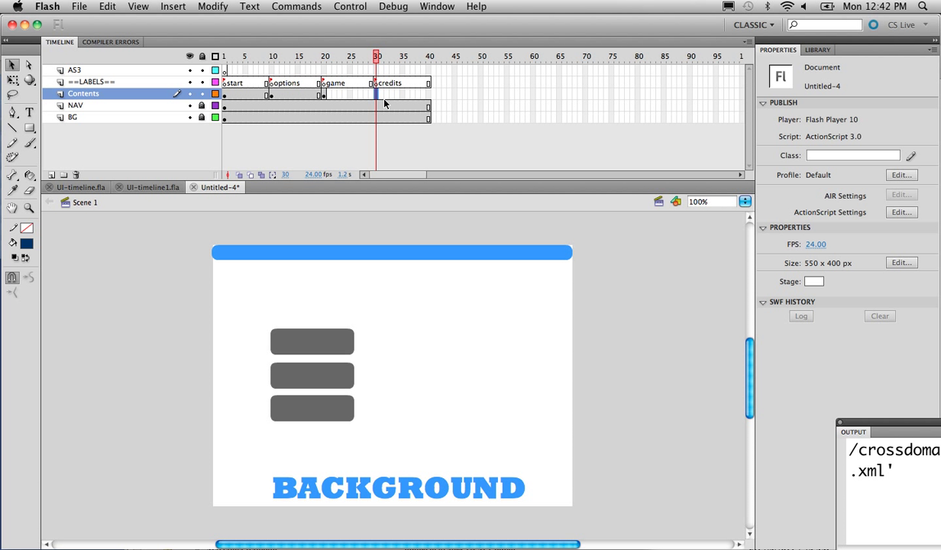
key("F6")
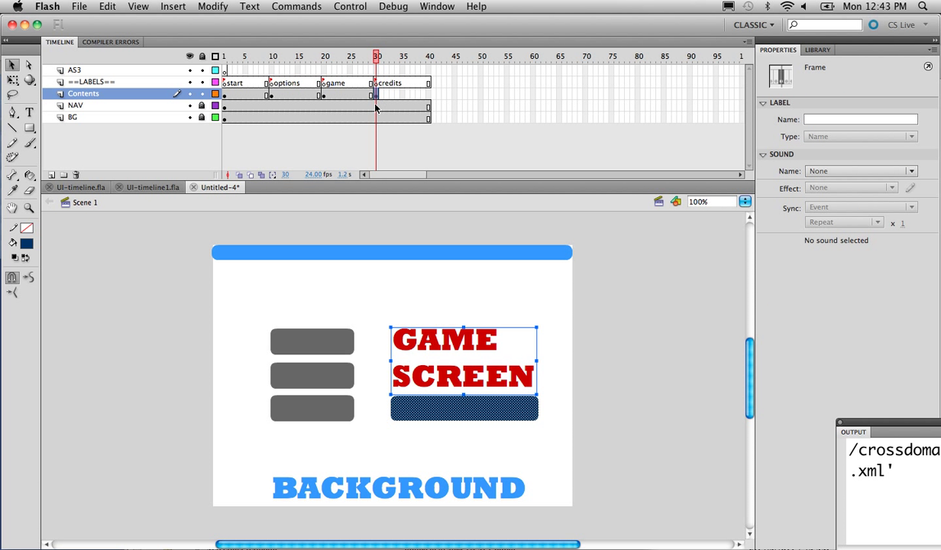
double_click(435, 344)
type("C")
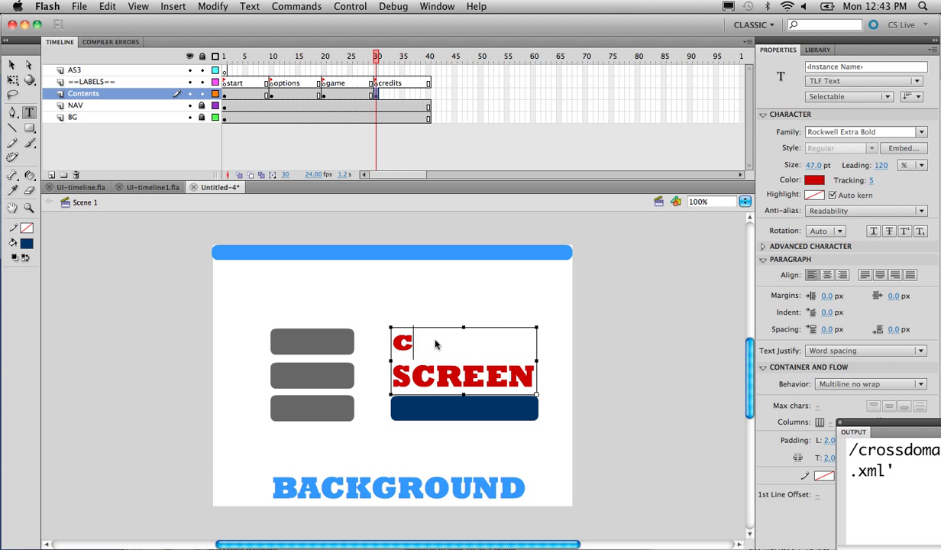
type("redits")
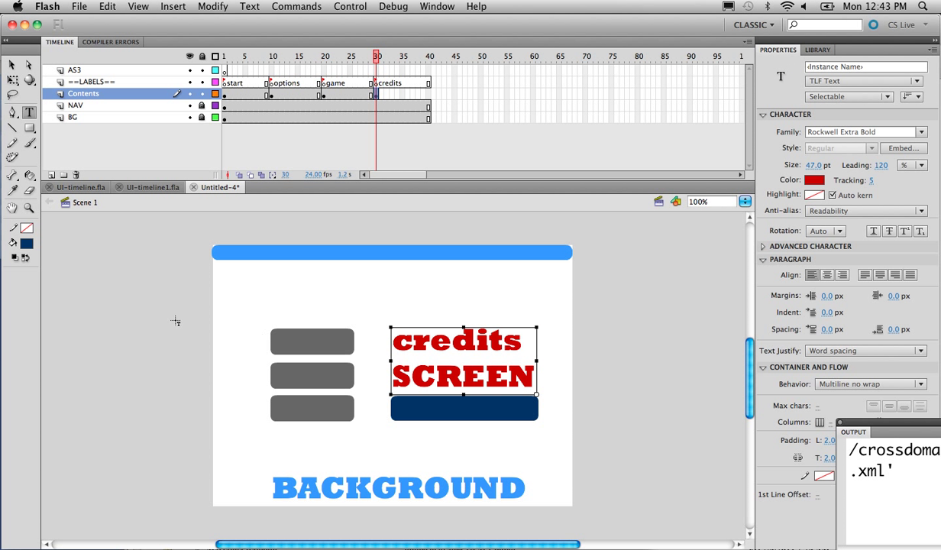
Recolour the credits SCREEN text and the rounded bar below it muted purple
left_click(13, 65)
left_click(23, 246)
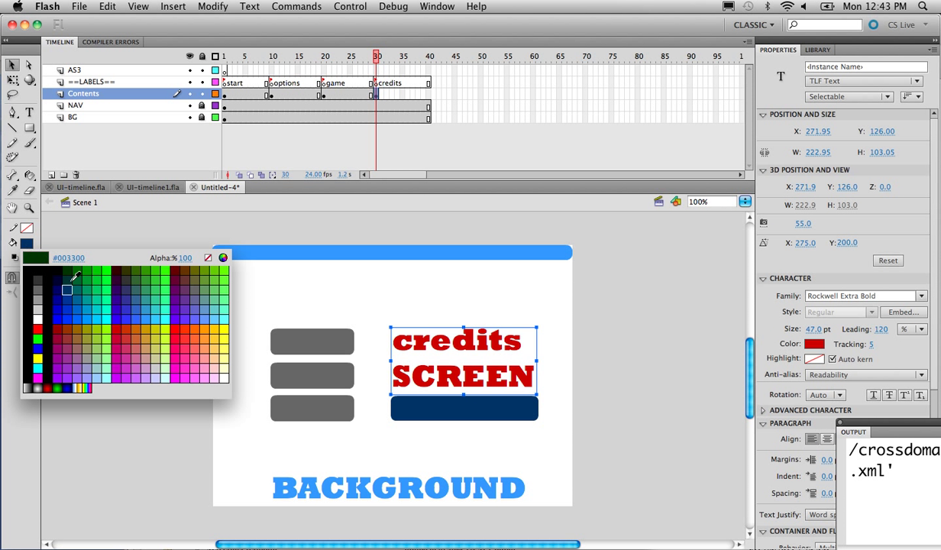
left_click(75, 331)
left_click(422, 406)
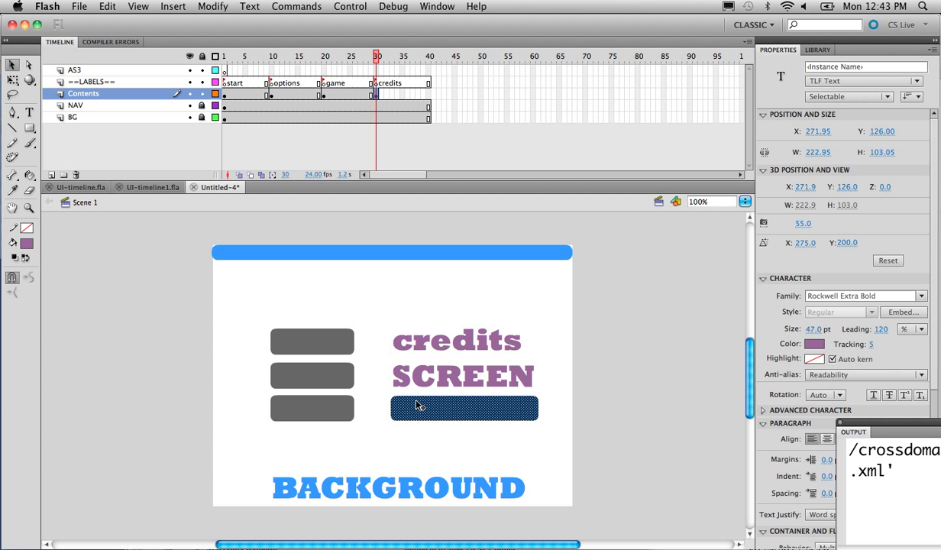
left_click(32, 248)
left_click(31, 250)
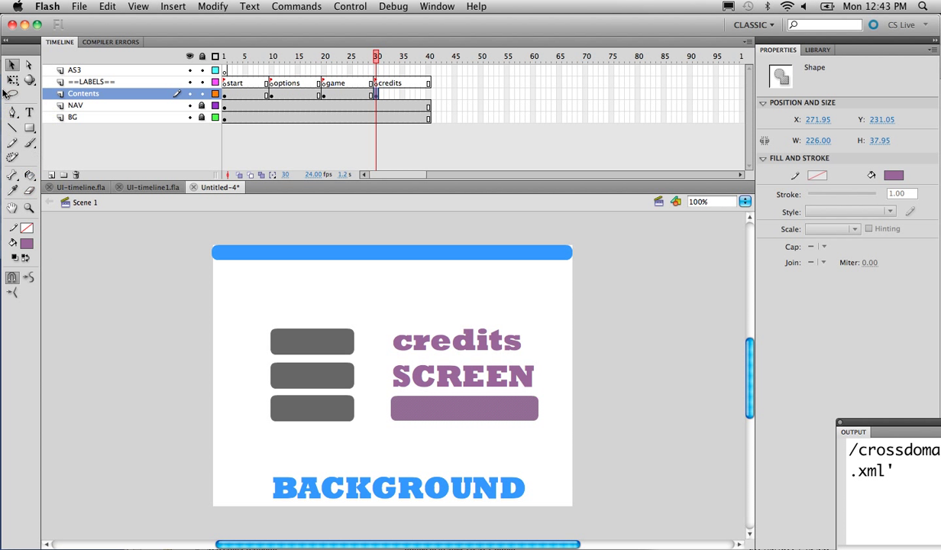
left_click(93, 236)
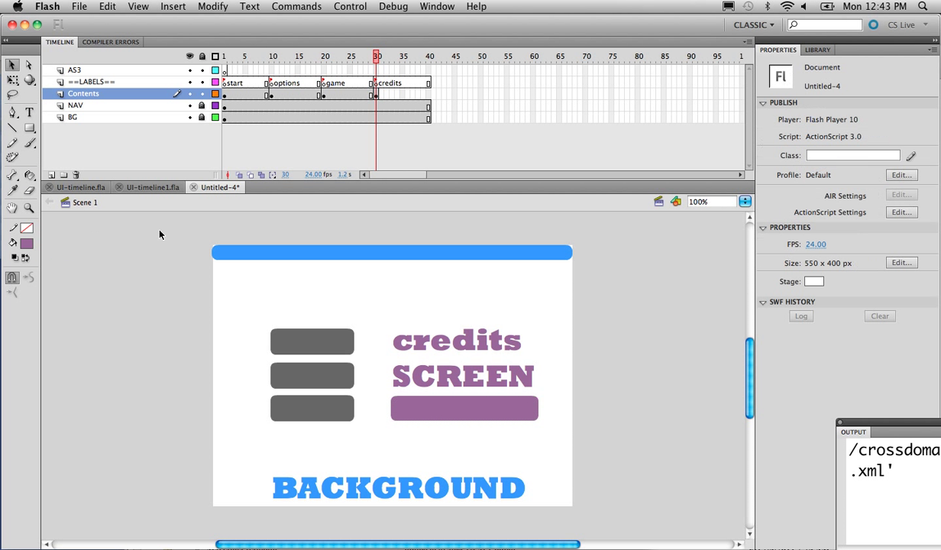
Review the screens at frames 1, 10, 20 and 30, and test the movie's playback
left_click(223, 57)
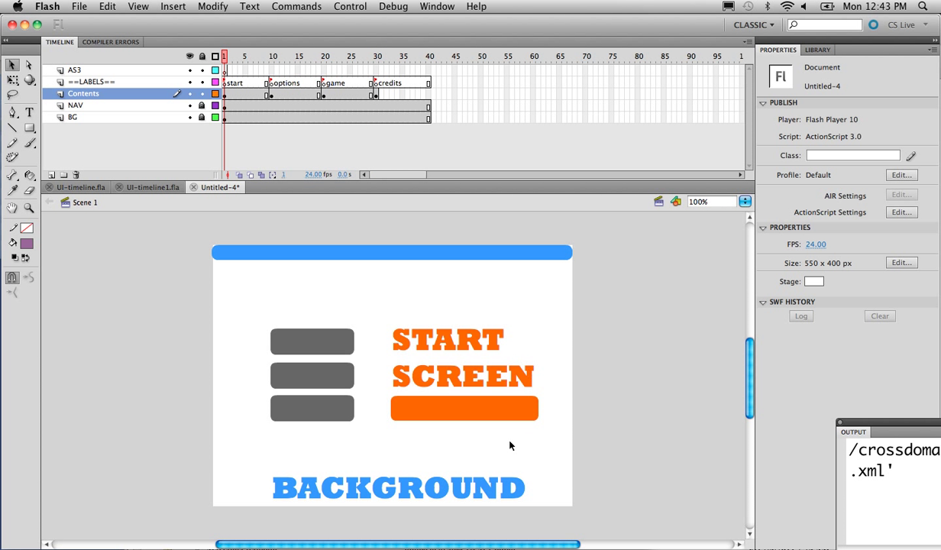
left_click(271, 58)
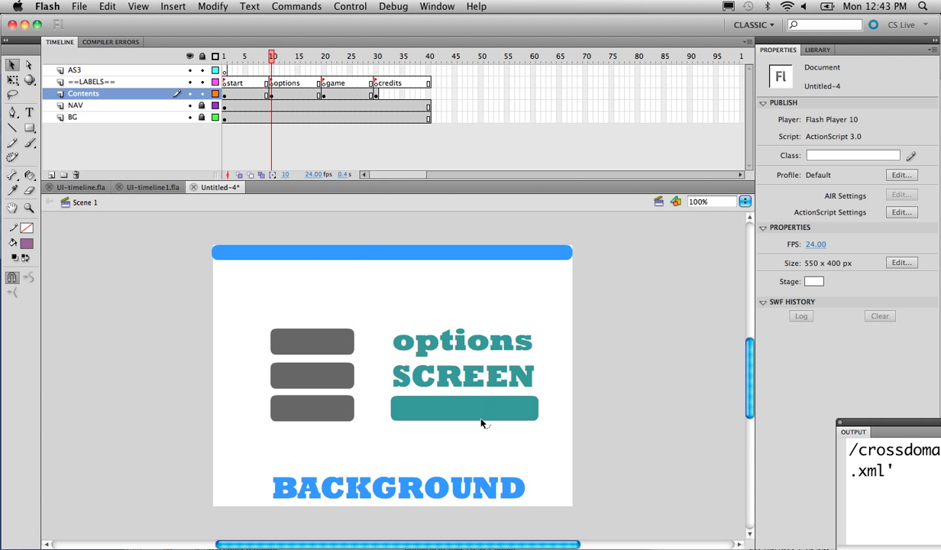
left_click(325, 58)
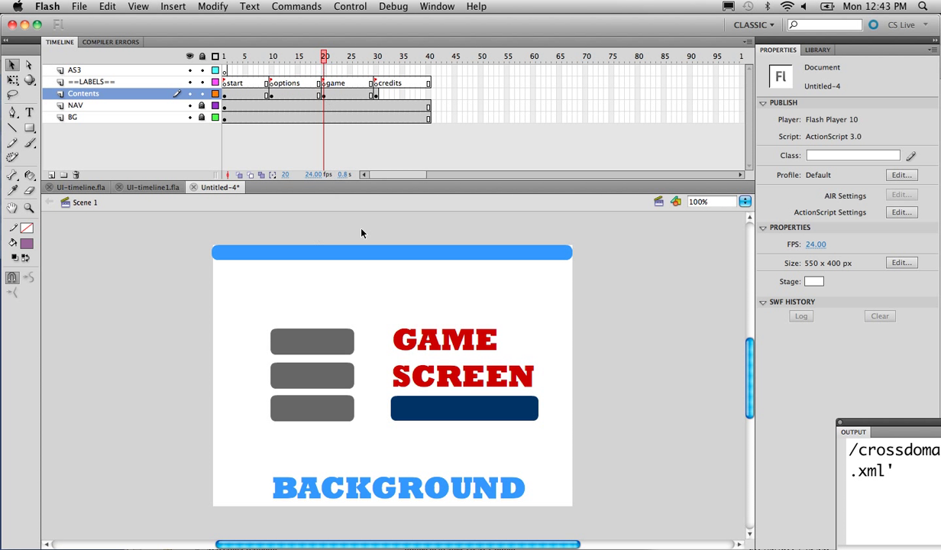
left_click(374, 58)
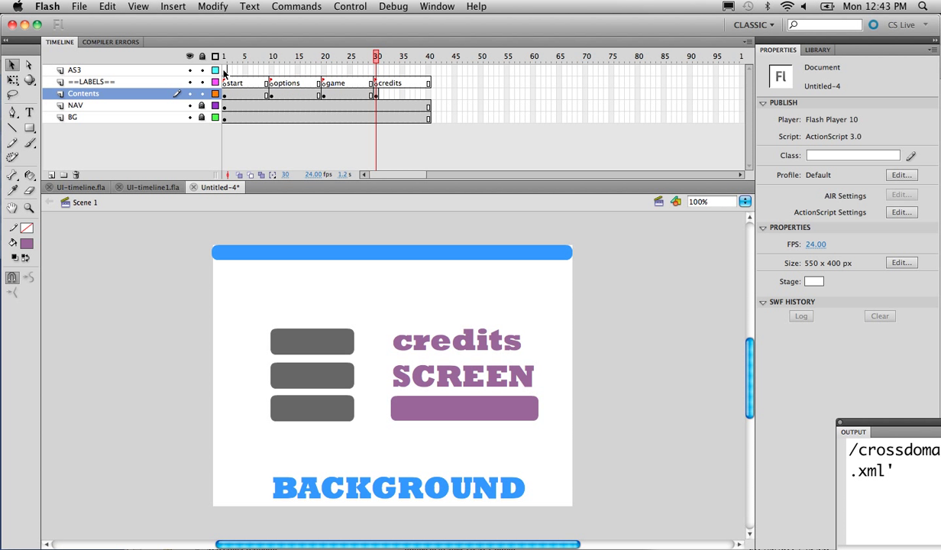
key("super+Return")
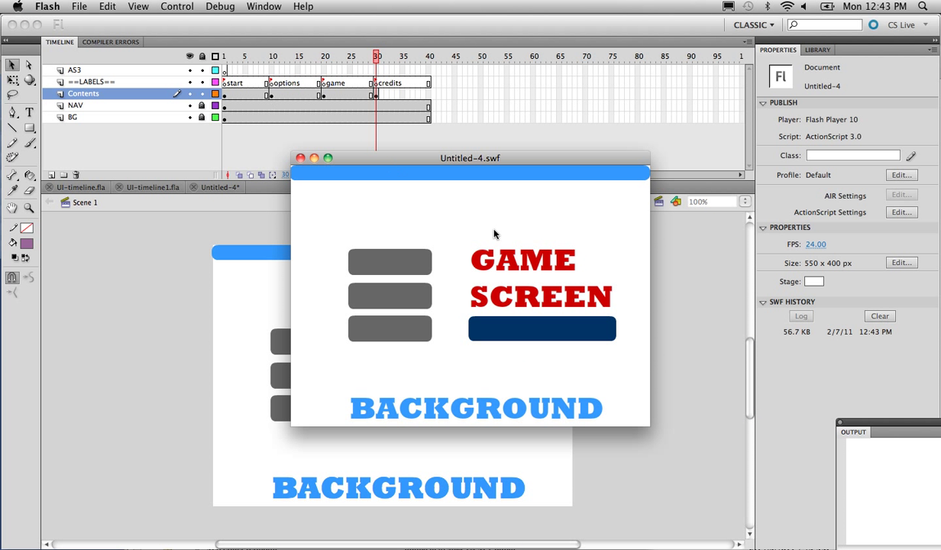
key("super+w")
Open the script of frame 1 on the AS3 layer and pin it in the code editor
left_click(224, 70)
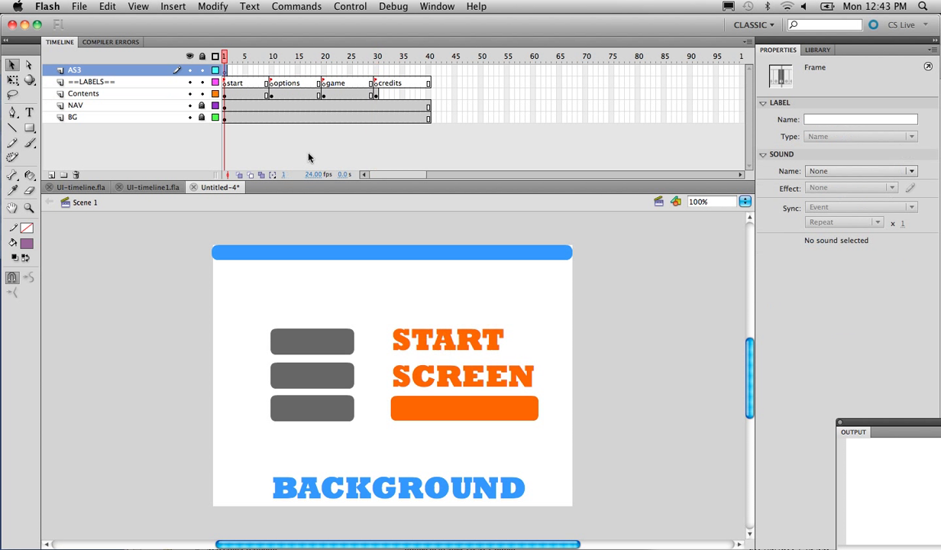
key("alt+F9")
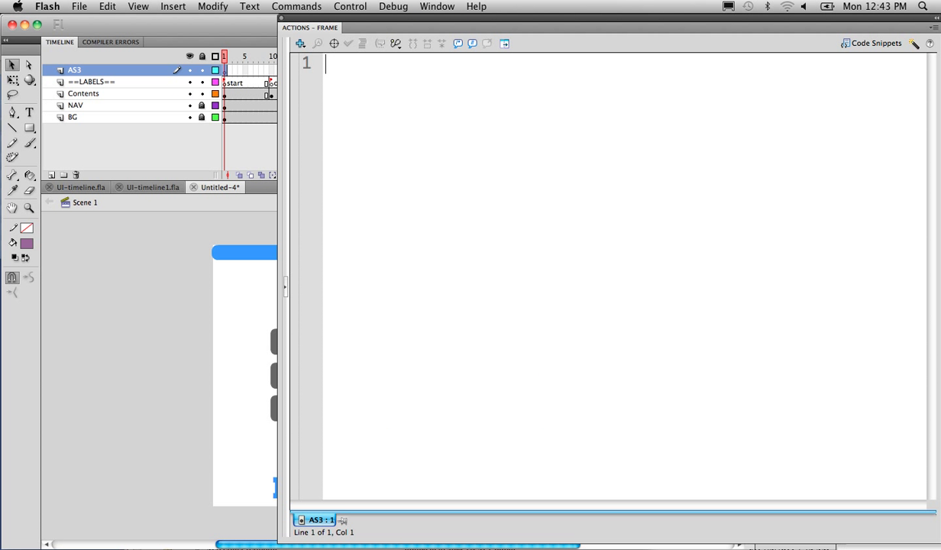
left_click(342, 520)
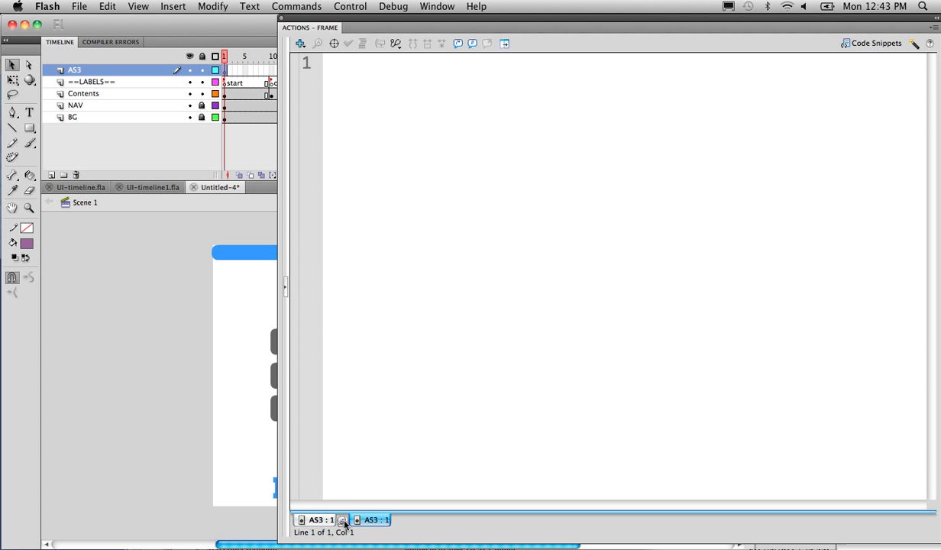
left_click(255, 82)
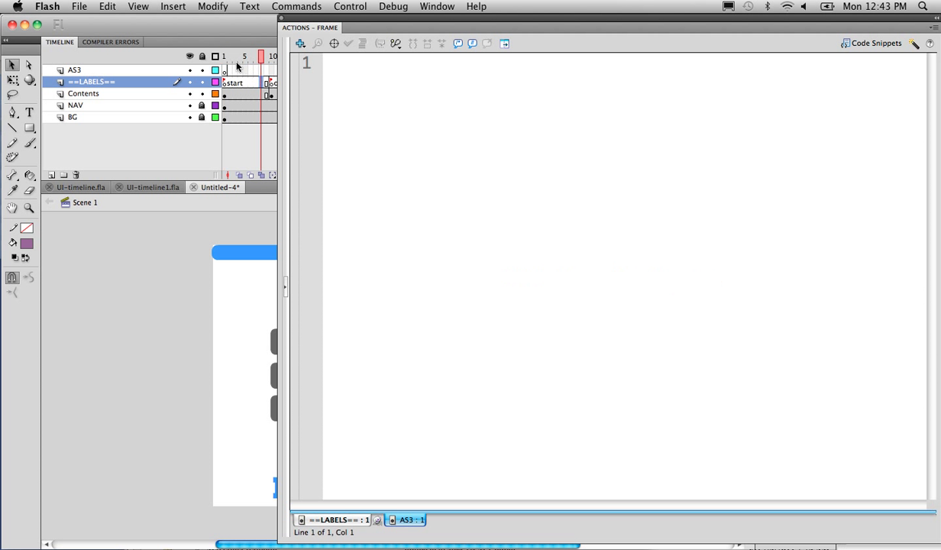
left_click(236, 71)
left_click(224, 71)
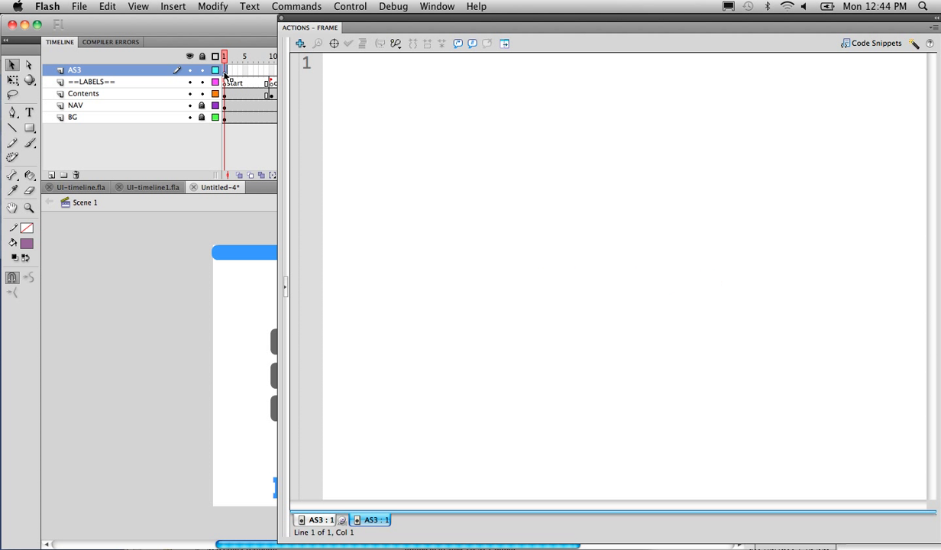
Add stop(); to the frame 1 script of the AS3 layer and test the movie
type("sto")
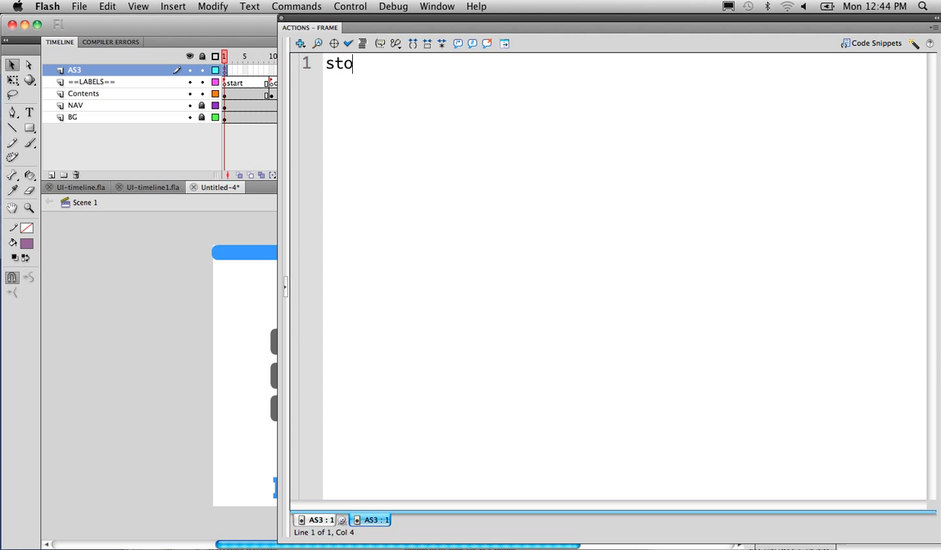
type("p();")
key("Return")
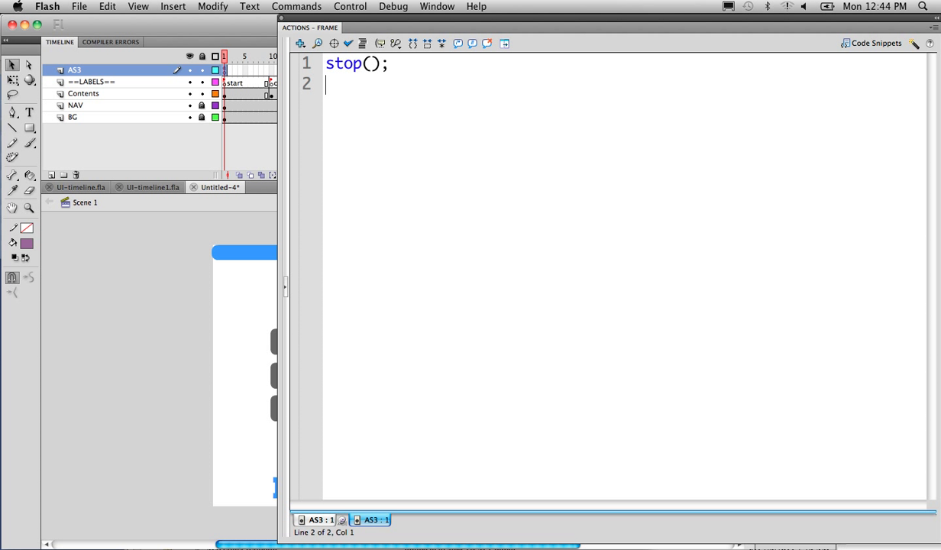
key("super+Return")
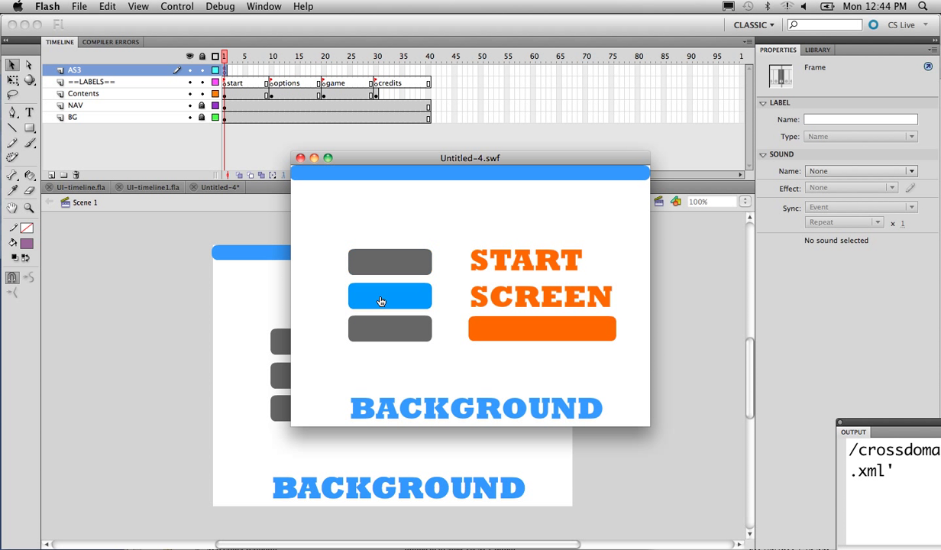
left_click(300, 158)
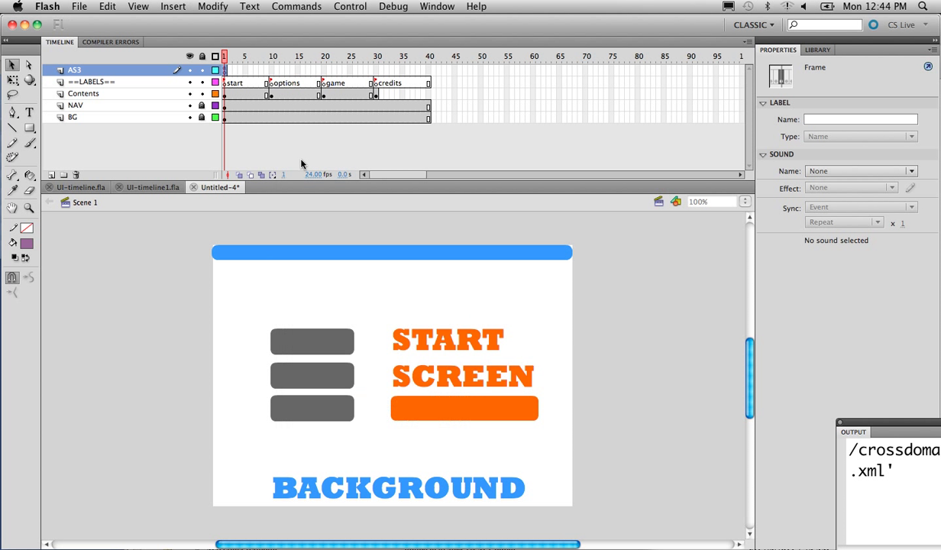
Begin a MouseEvent.CLICK event listener on startBtn below stop(); in the frame 1 script, up to the comma before the handler
key("Return")
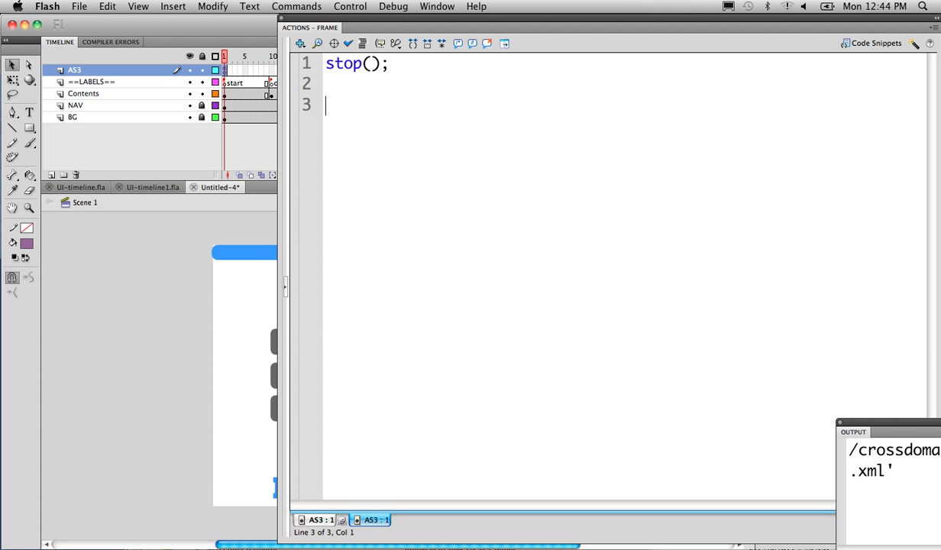
type("startBtn.")
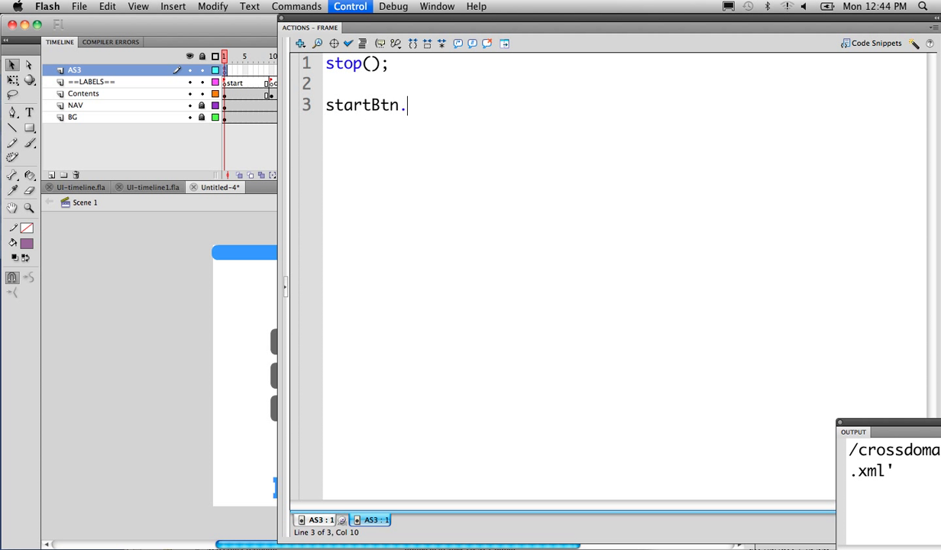
type("Ad")
key("BackSpace")
key("BackSpace")
type("a")
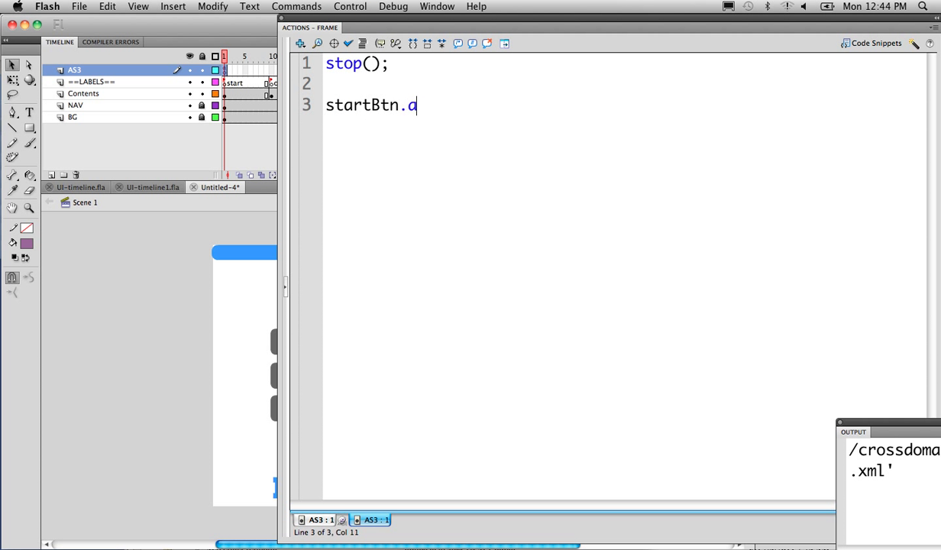
type("ddEventLi")
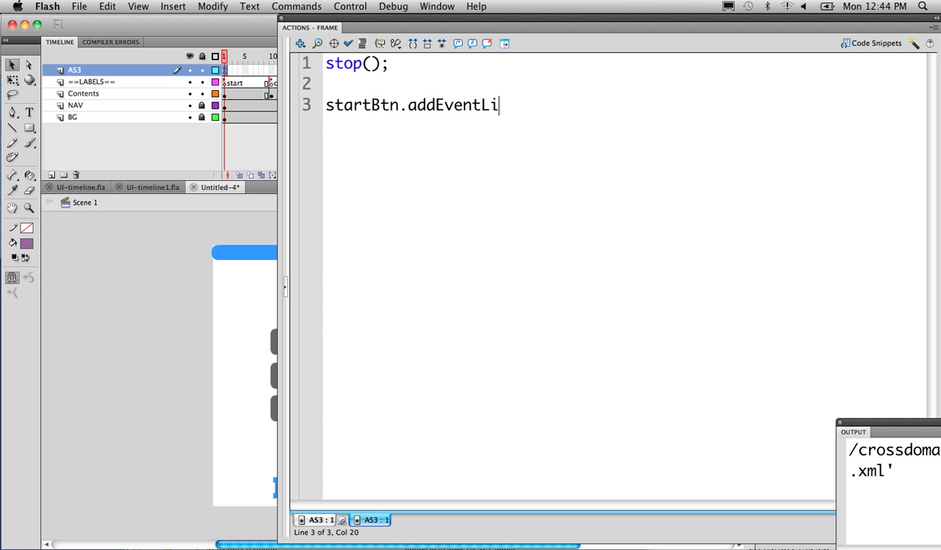
type("stener")
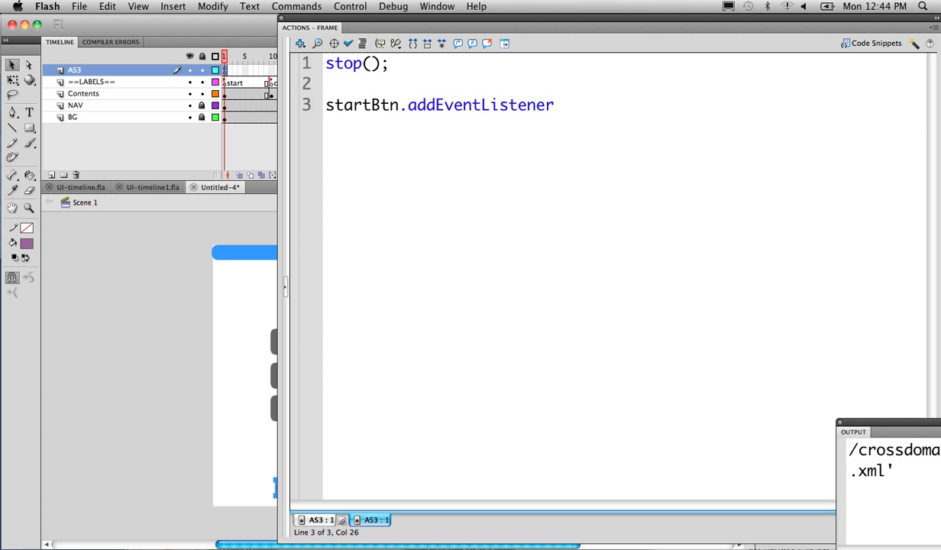
type("(MouseEve")
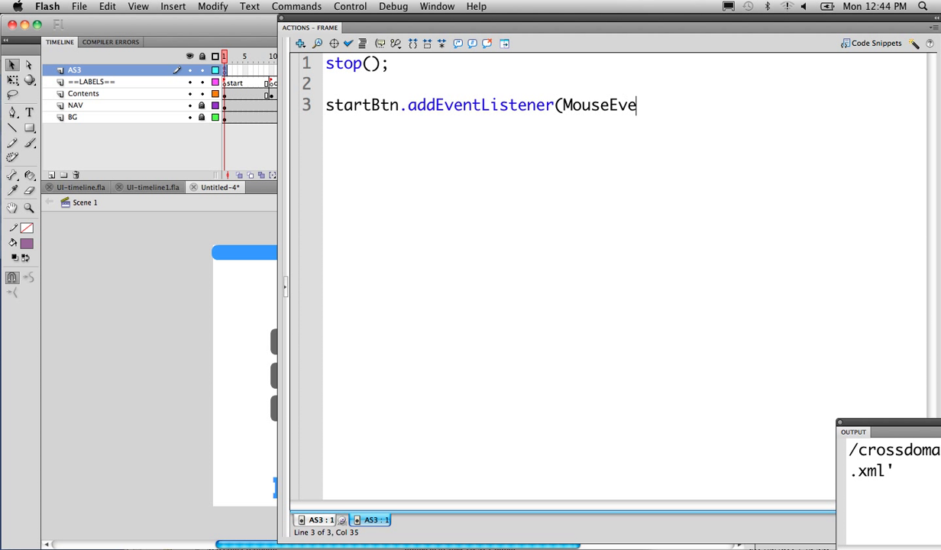
type("nt.")
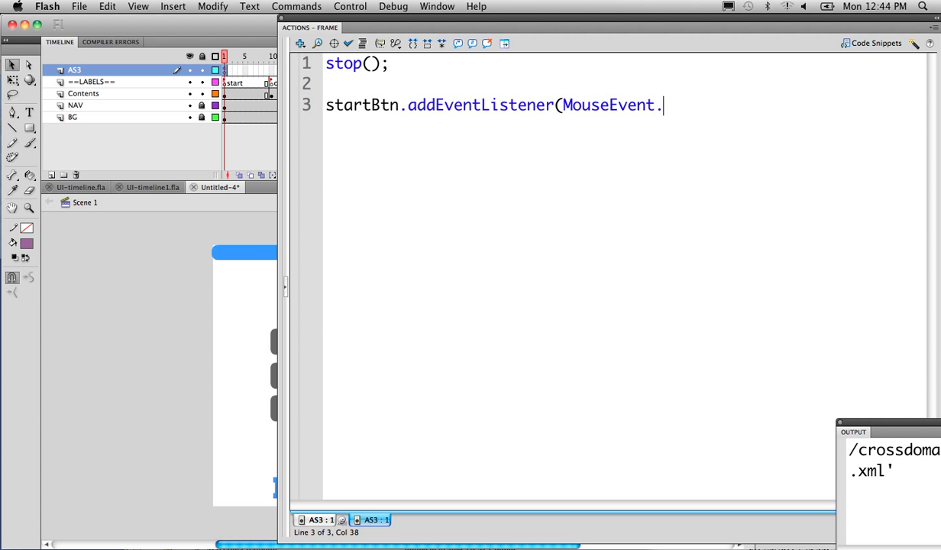
type("CLICK")
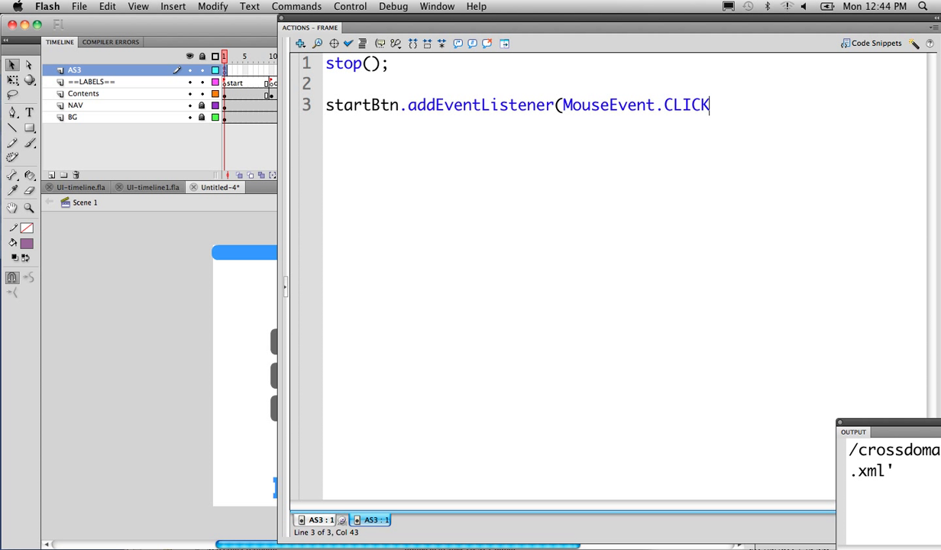
type(",")
Complete the startBtn listener with startPressed as its handler, close the statement and add blank lines below it
left_click_drag(408, 104, 553, 105)
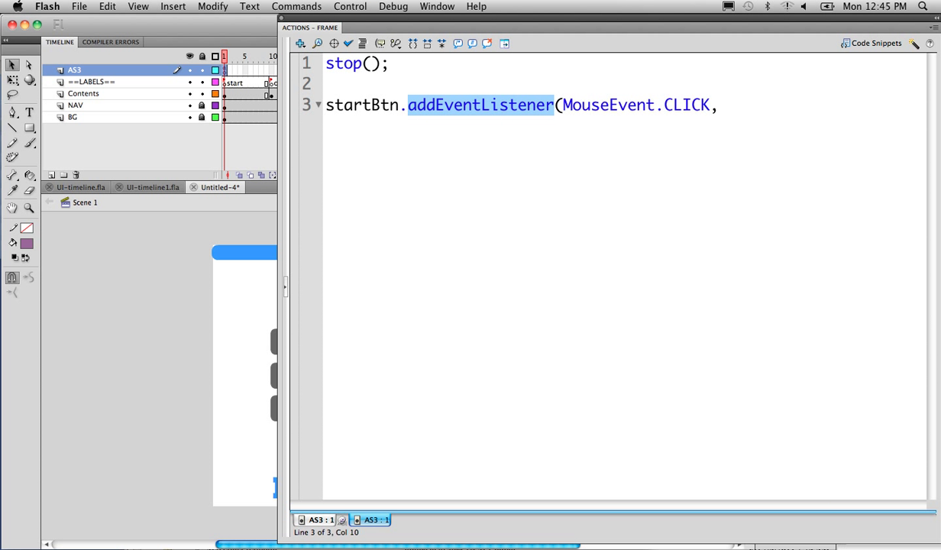
key("End")
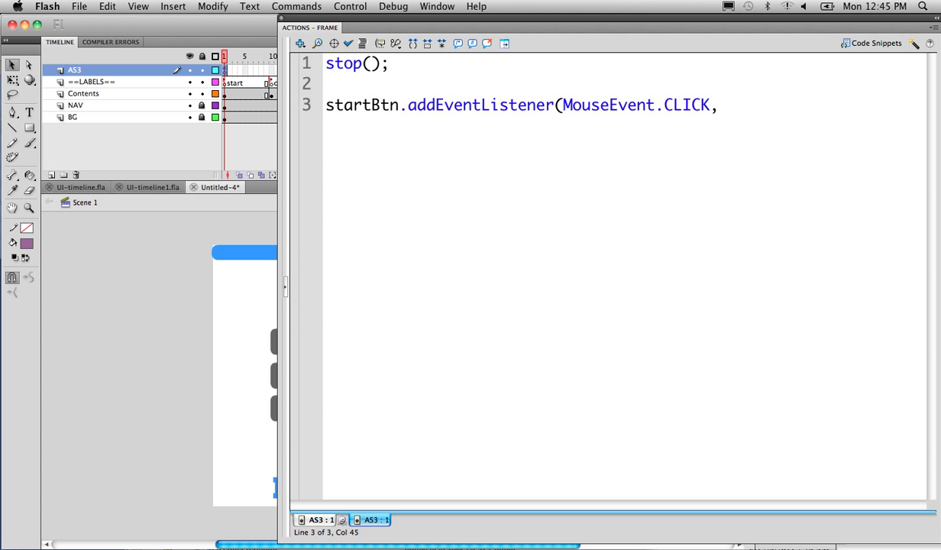
left_click_drag(400, 105, 310, 104)
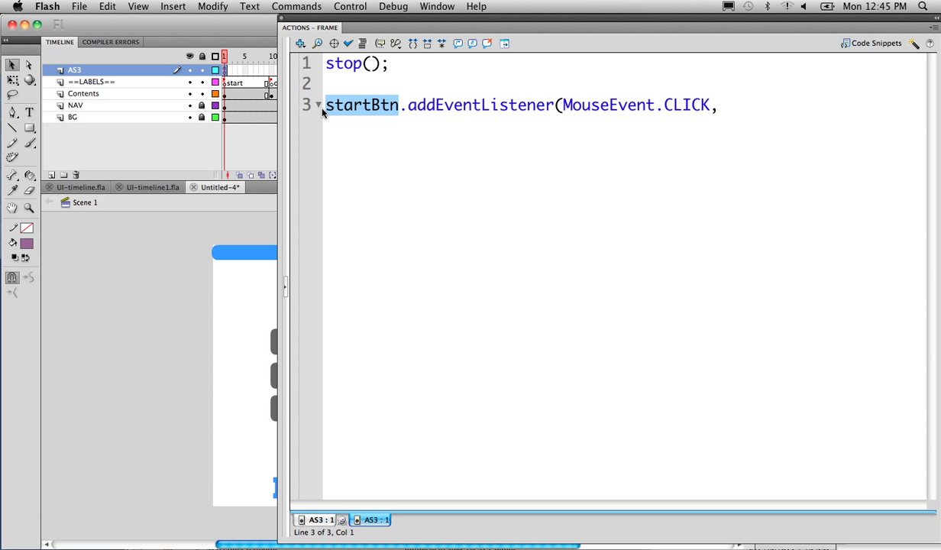
key("End")
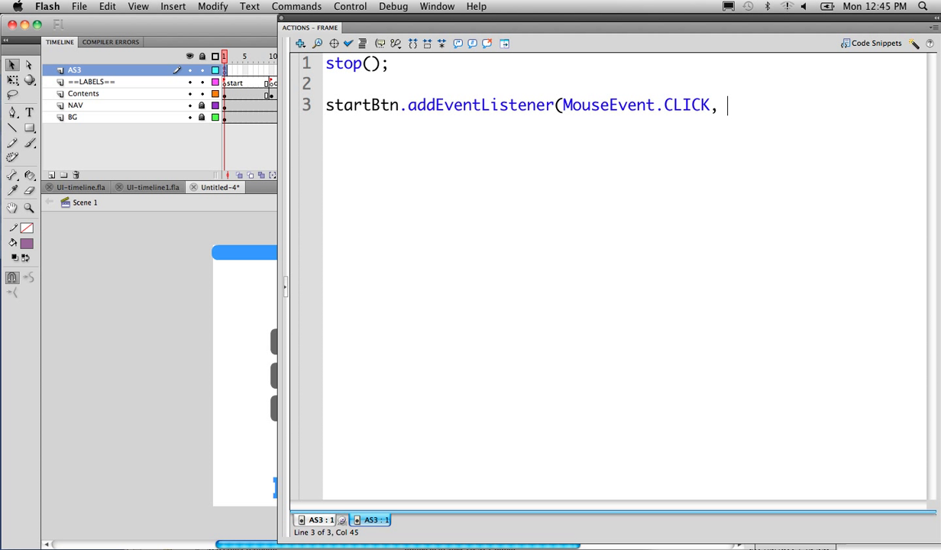
type("start")
type("Presse")
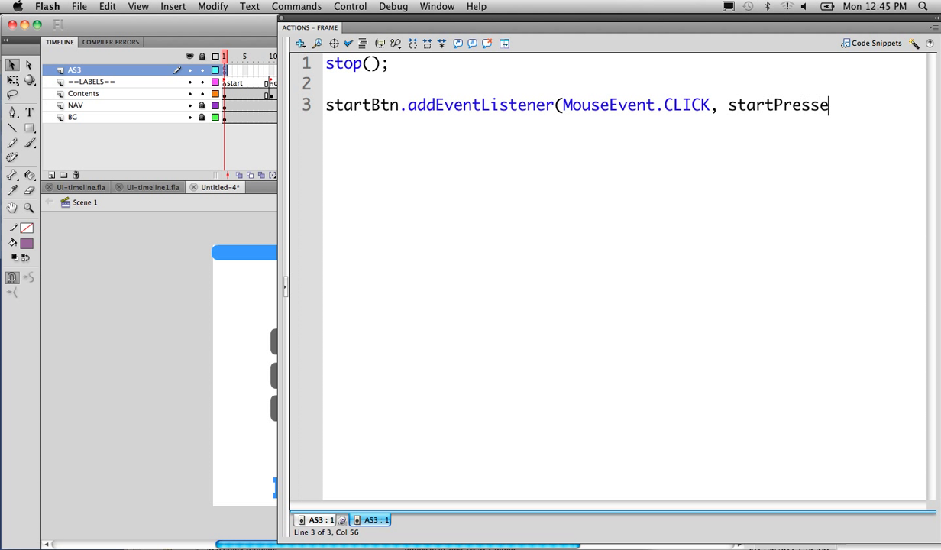
type("d);")
key("Return")
key("Return")
Add the comment "///// this code for GAME screen via START btn /////" on its own line above the startBtn listener
key("Return")
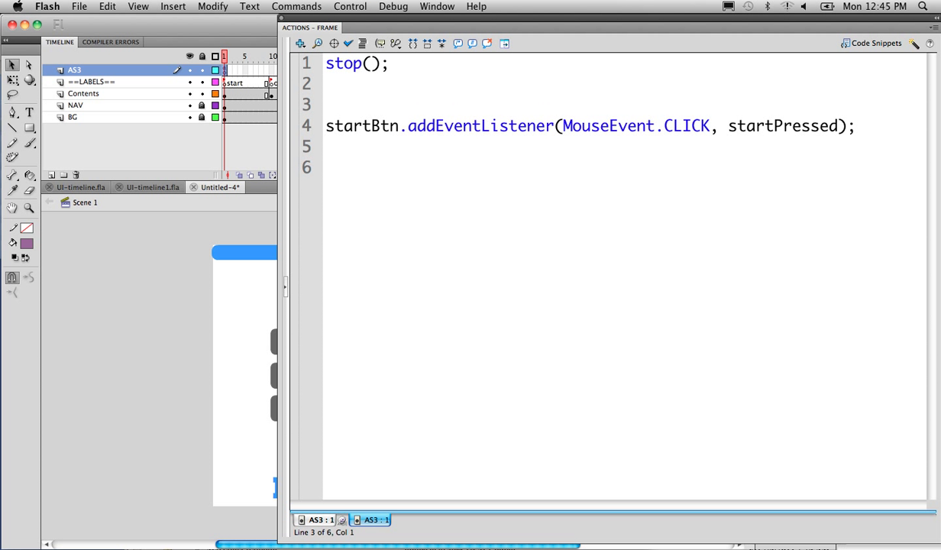
type("/////")
type("this")
key("BackSpace")
key("BackSpace")
key("BackSpace")
key("BackSpace")
type("this code for ")
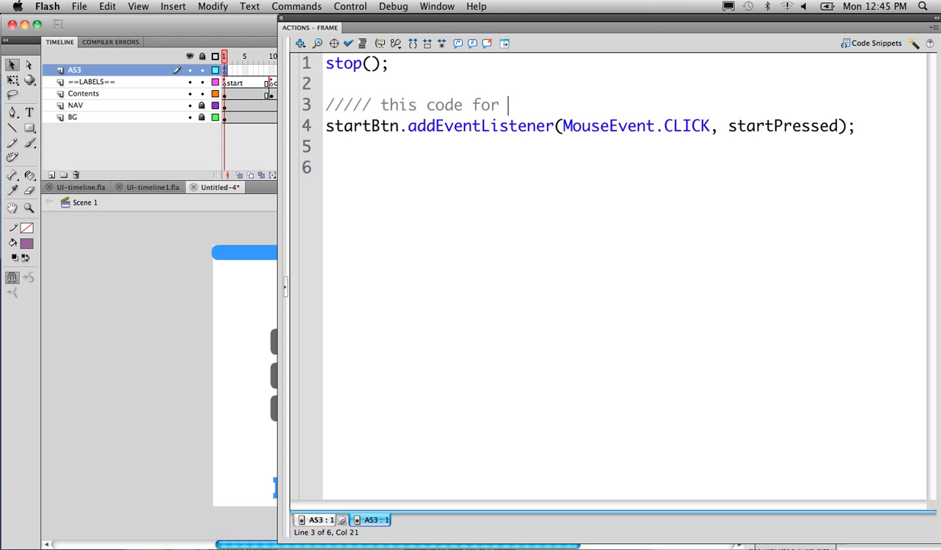
type("GAME screen")
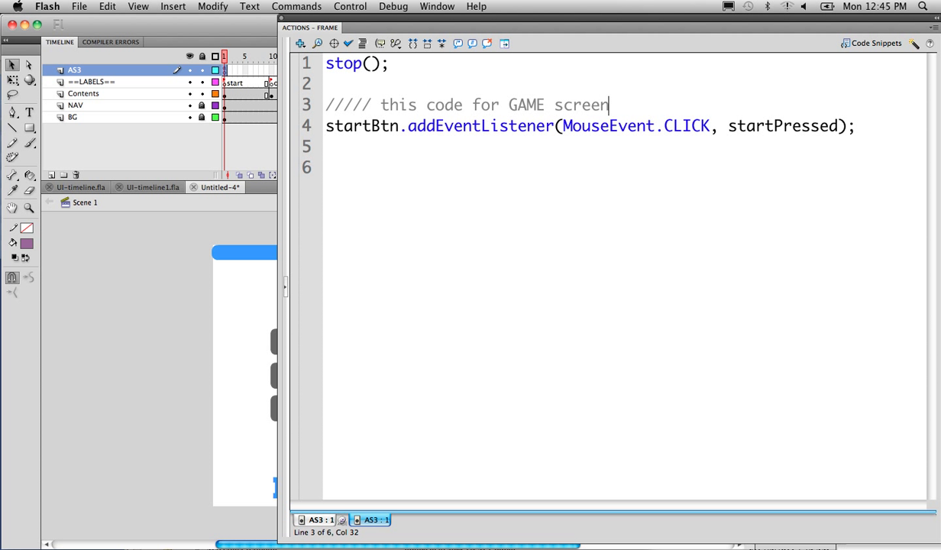
type(" via START")
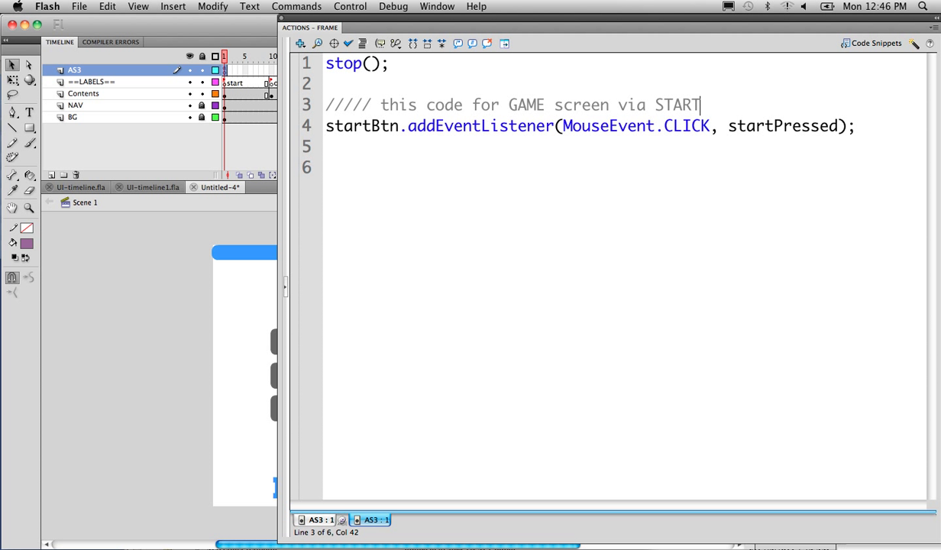
type(" btn/////")
left_click(745, 105)
left_click(313, 142)
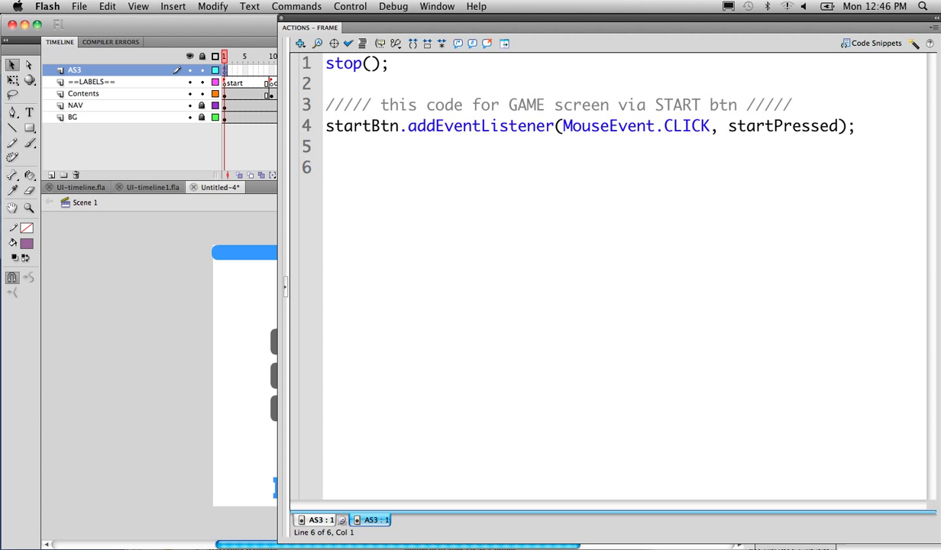
Test the movie and check the compiler errors against the startPressed reference in the listener line
left_click_drag(728, 126, 837, 125)
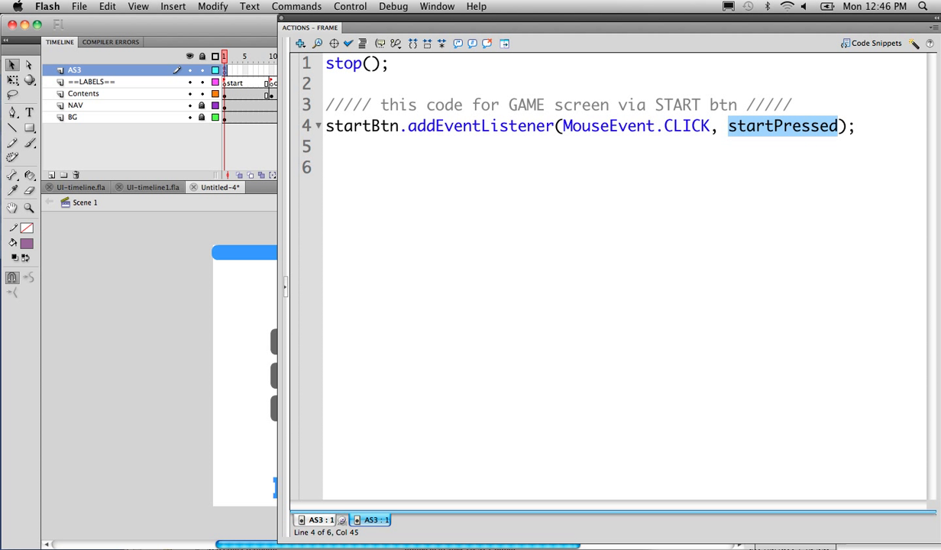
key("super+Return")
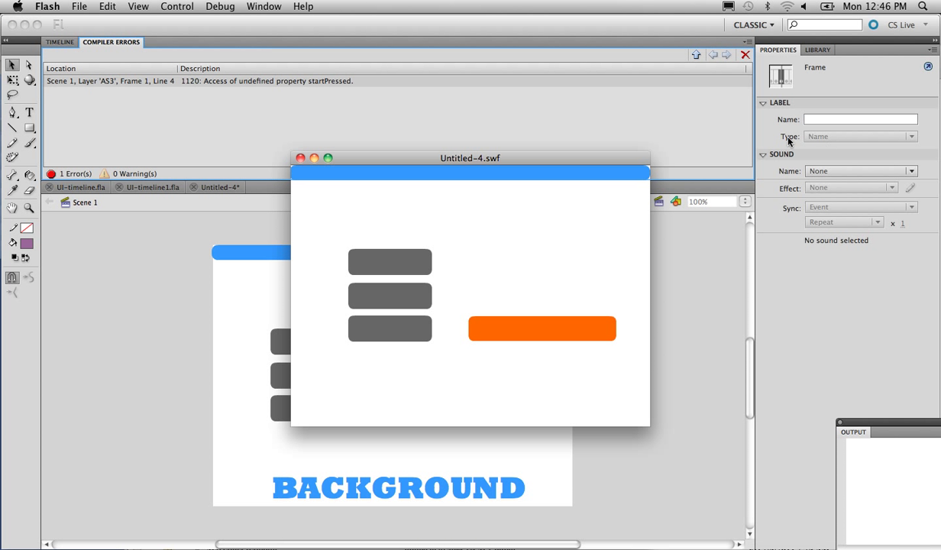
left_click(305, 77)
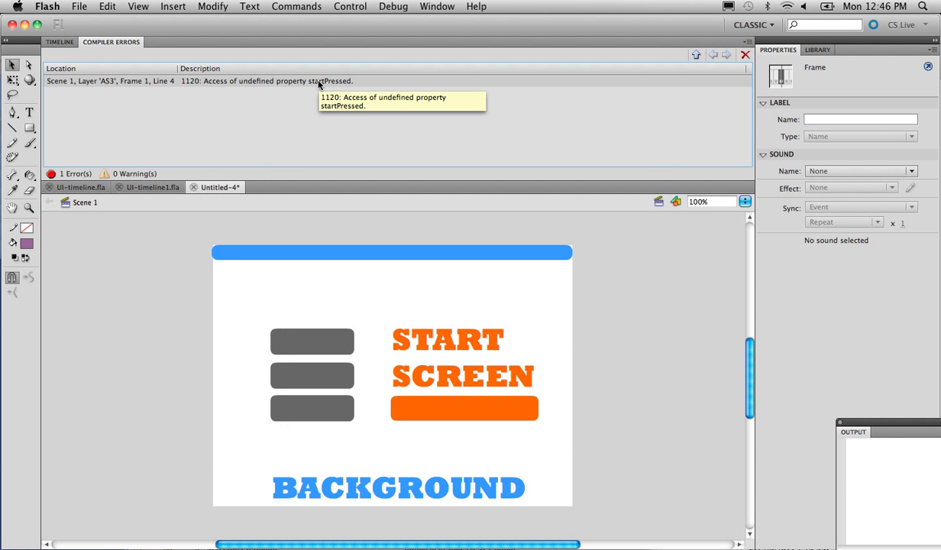
double_click(311, 79)
left_click(708, 126)
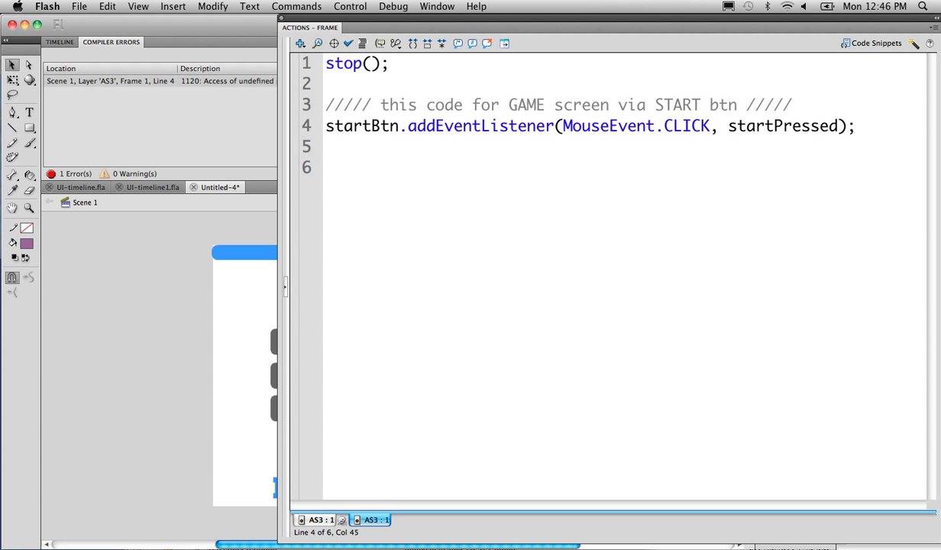
left_click_drag(728, 126, 837, 126)
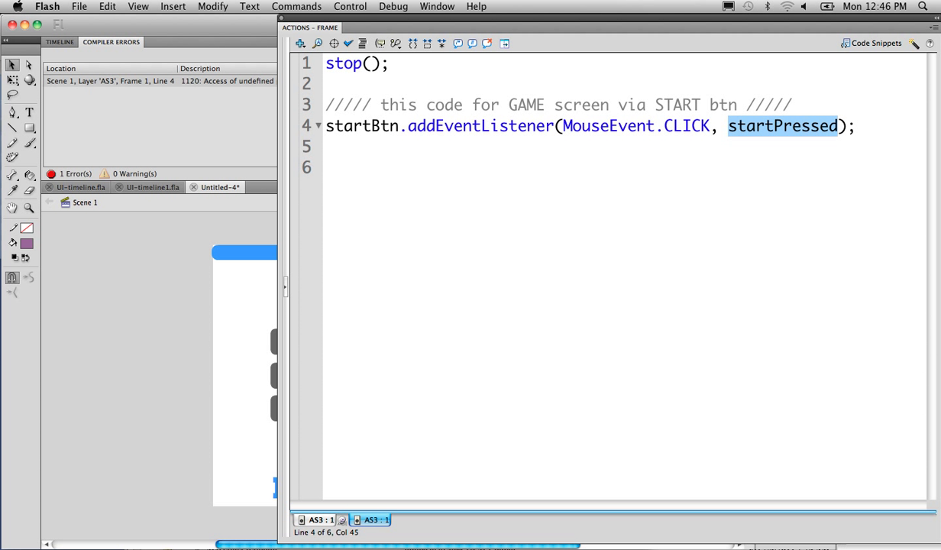
Declare the function startPressed(evt:MouseEvent) below the listener, completing the MouseEvent type from the code hints and adding a colon for the return type
left_click(327, 167)
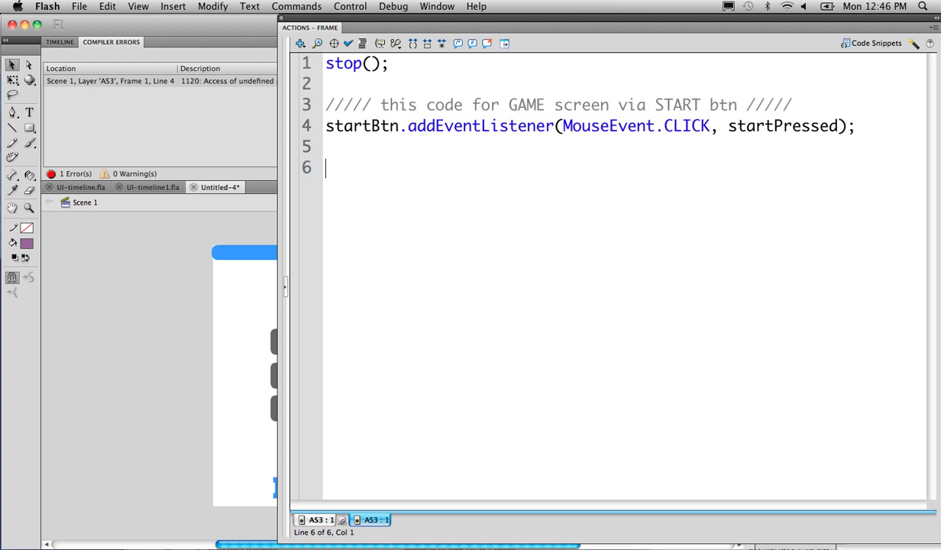
type("function st")
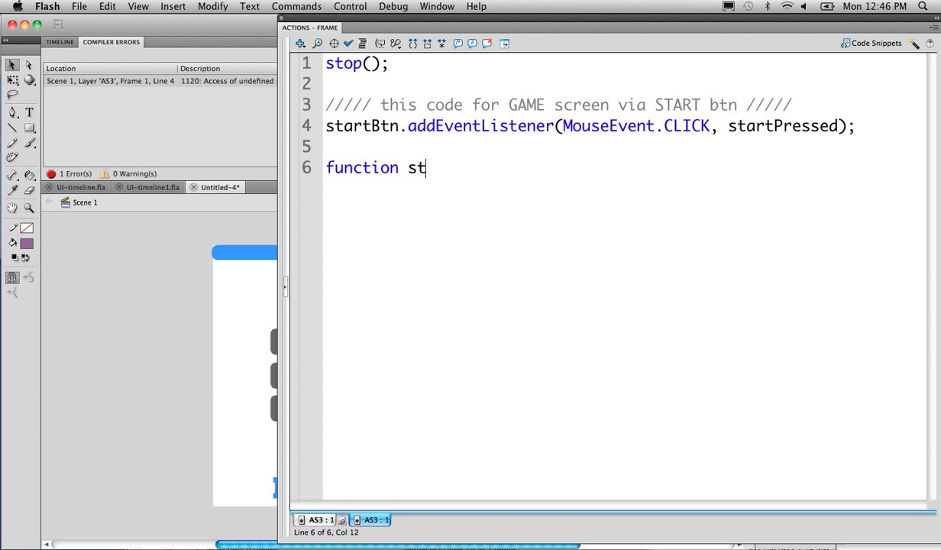
type("artPressed")
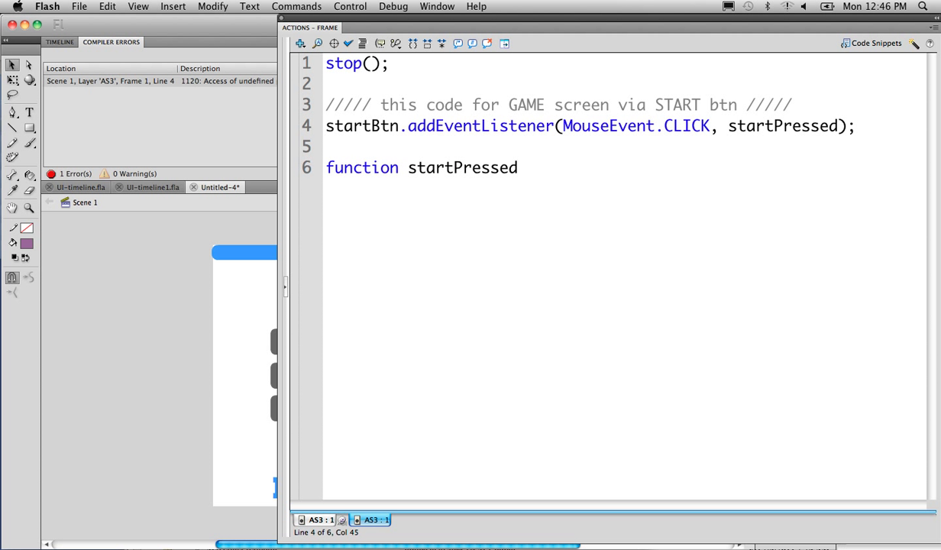
left_click_drag(727, 126, 838, 126)
left_click(519, 167)
type("(evt:M")
type("ouseEvent")
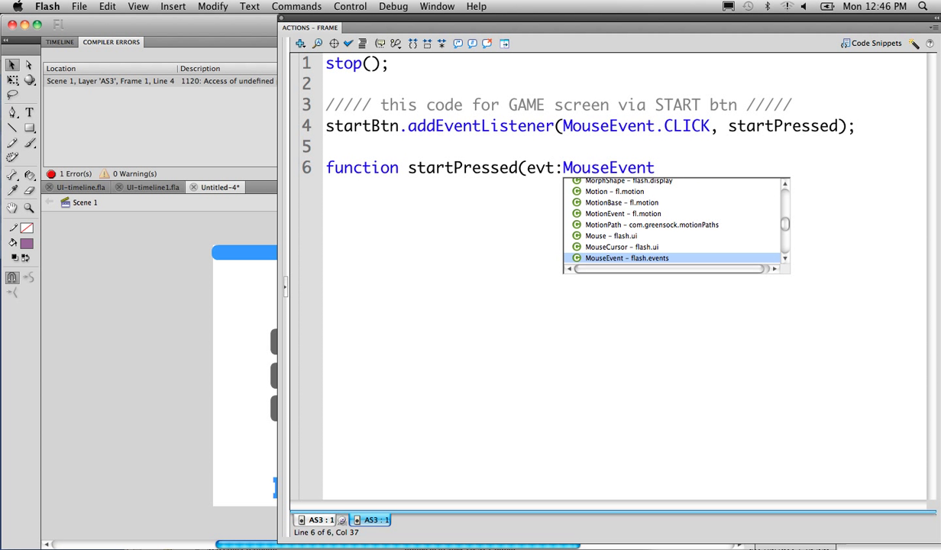
key("Return")
type("):")
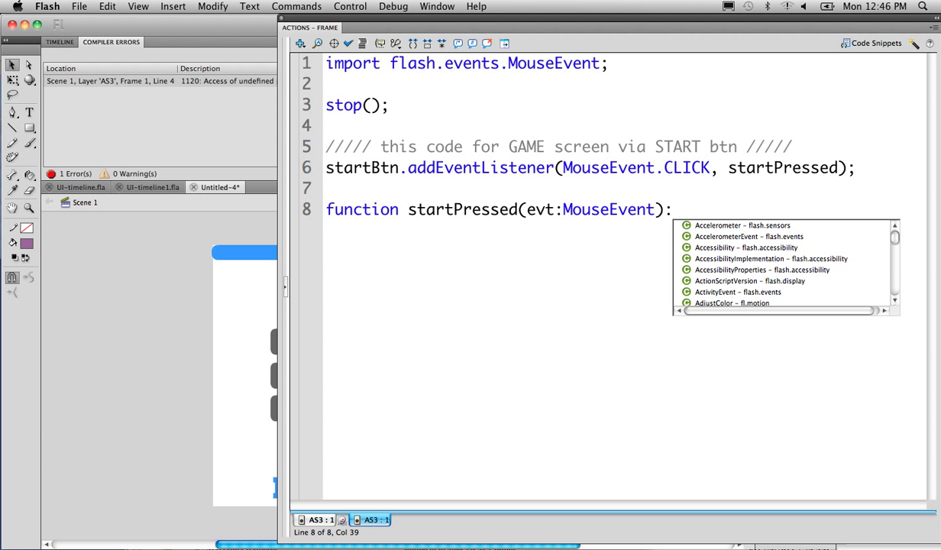
key("Down")
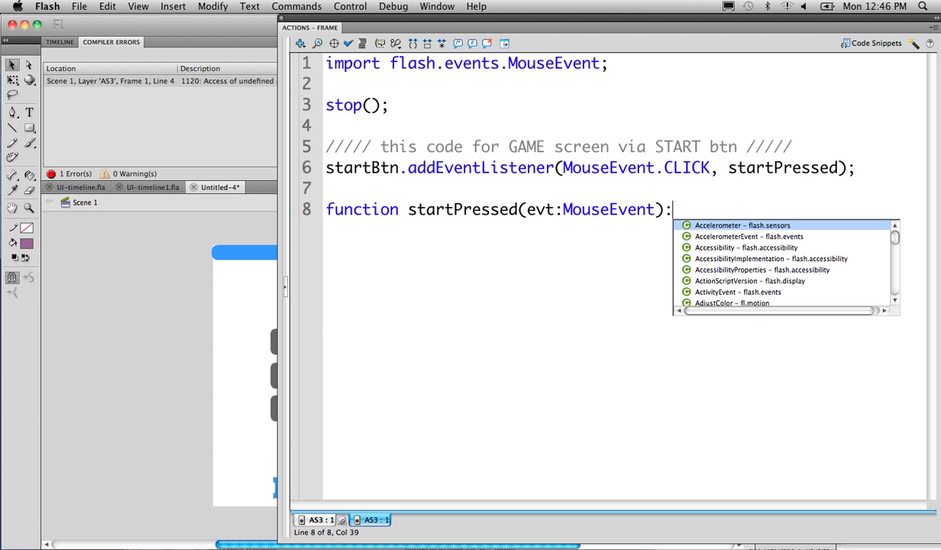
key("Return")
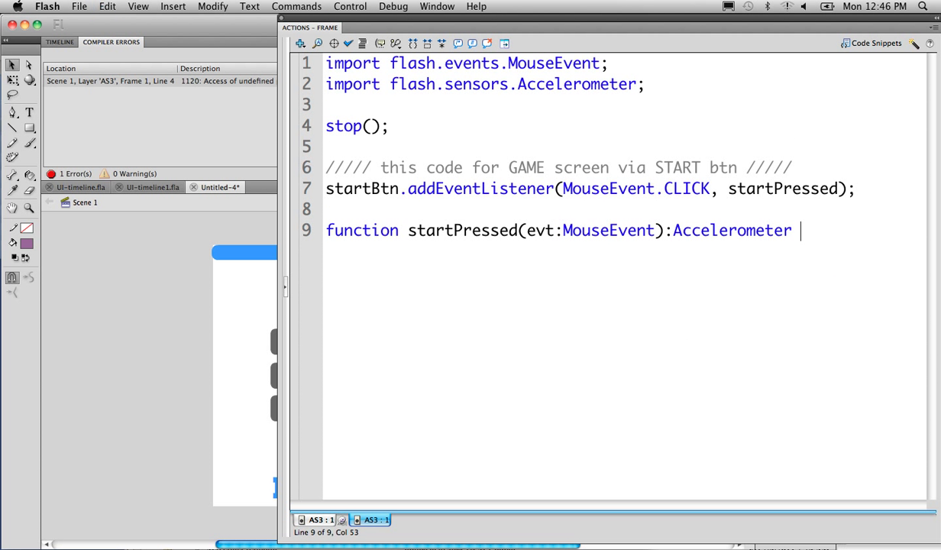
key("BackSpace")
key("BackSpace")
key("BackSpace")
key("BackSpace")
key("BackSpace")
key("BackSpace")
key("BackSpace")
key("BackSpace")
key("BackSpace")
key("BackSpace")
key("BackSpace")
key("BackSpace")
key("BackSpace")
key("BackSpace")
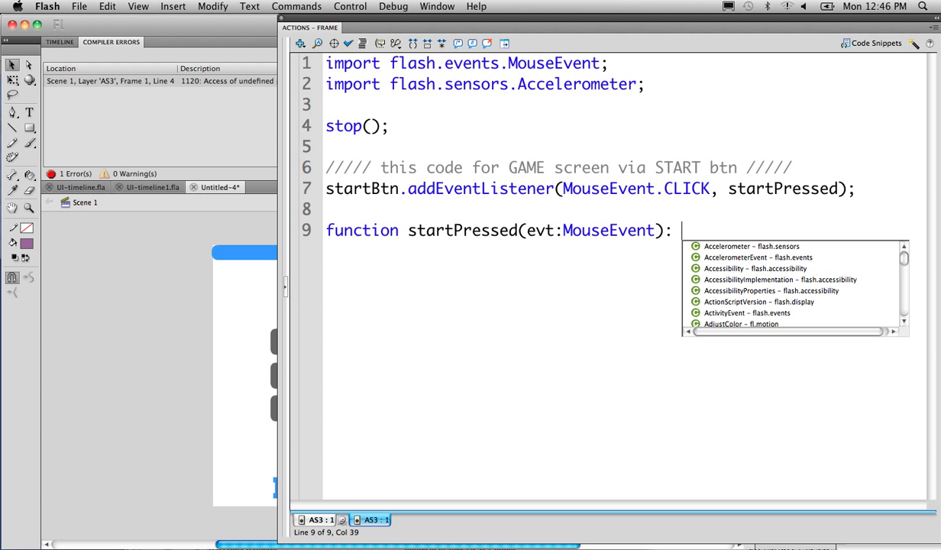
Set the return type of startPressed to void and open its body with curly braces around an empty line
type("void")
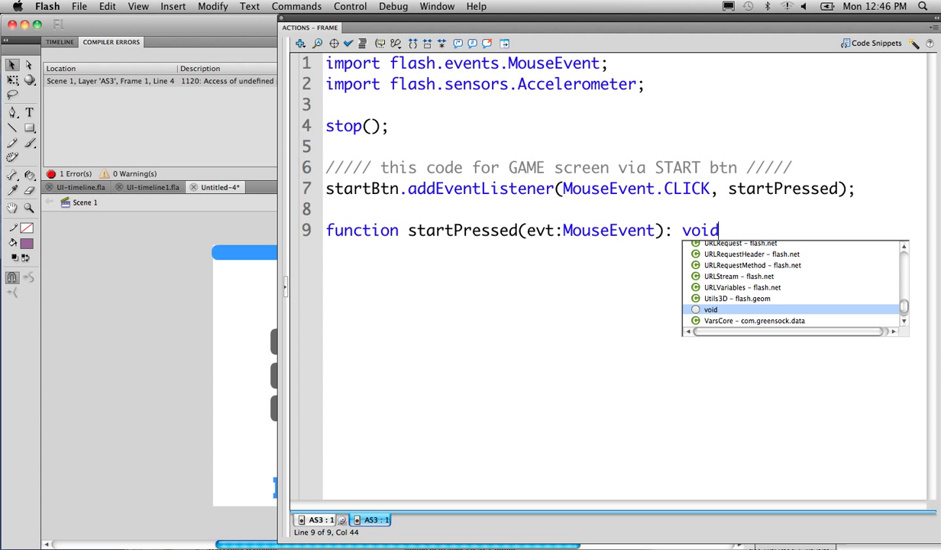
key("Return")
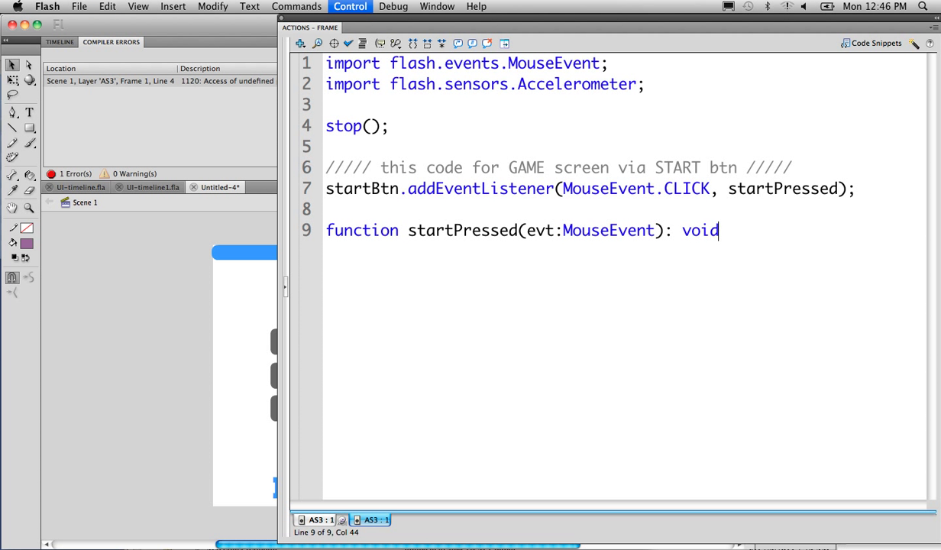
key("Return")
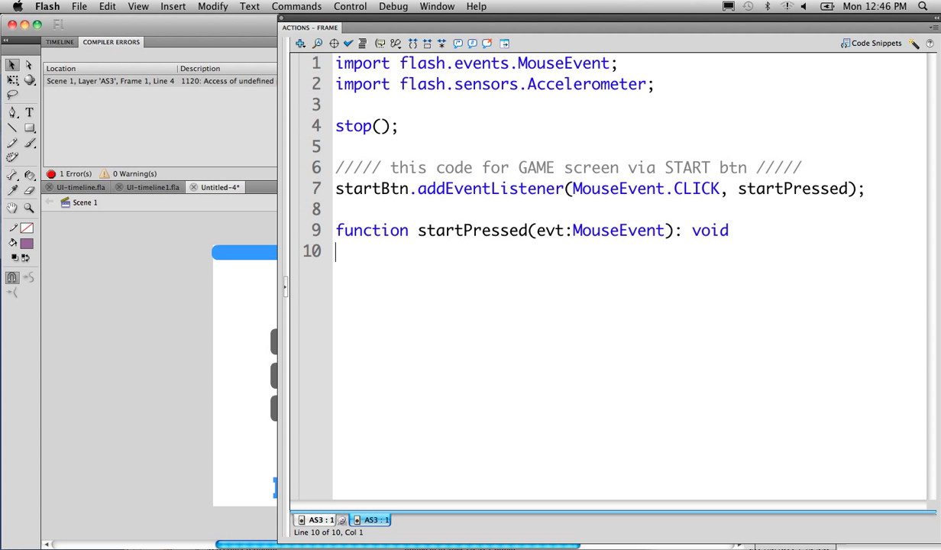
type("{")
key("Return")
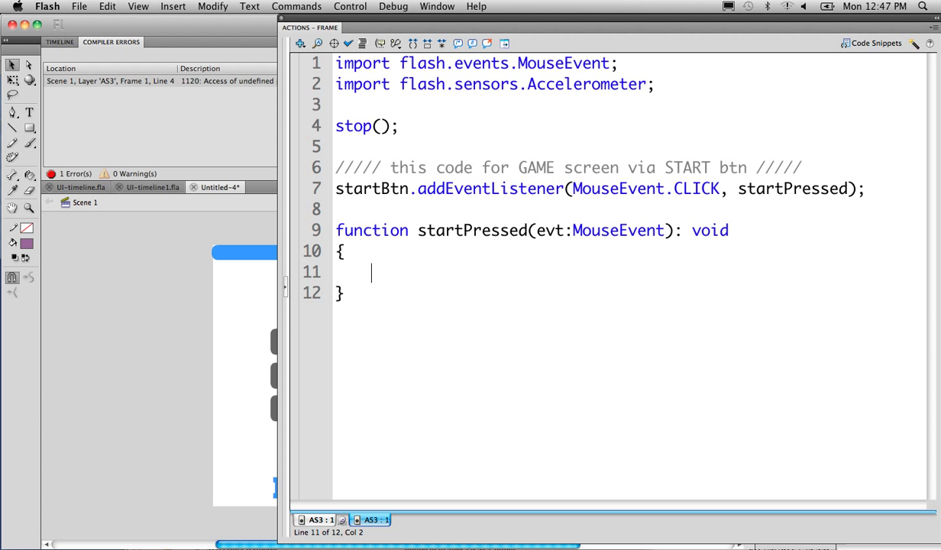
Add the statement gotoAndStop("game"); to the body of the startPressed function
type("gotoAndStop")
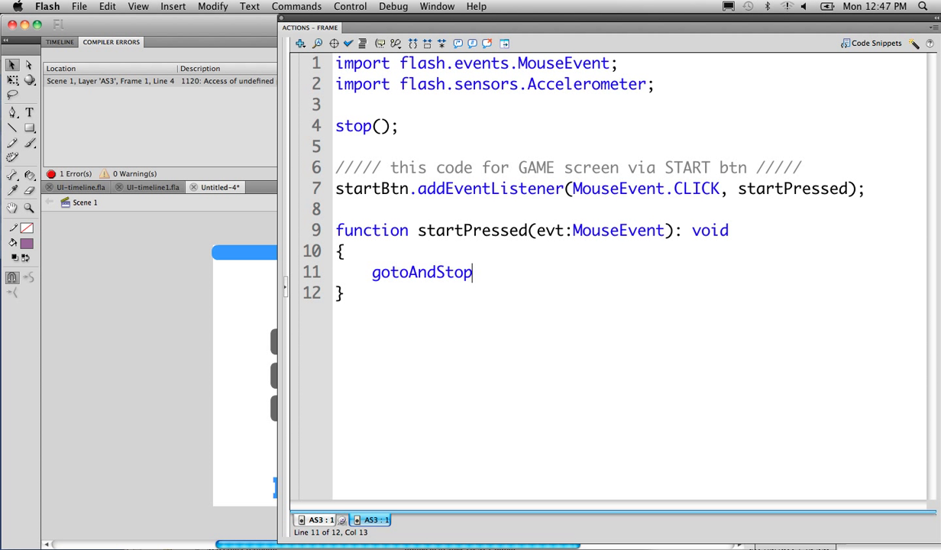
type("(\"")
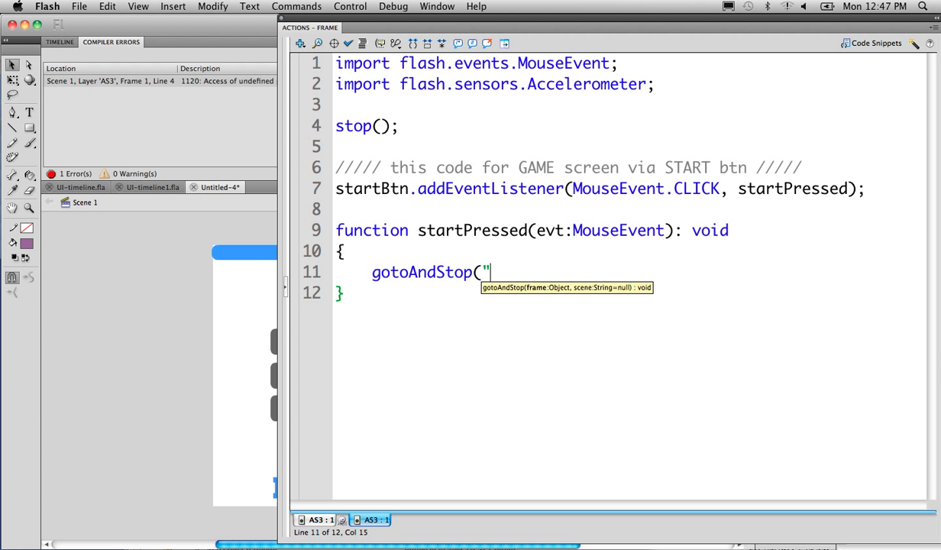
type("game\");")
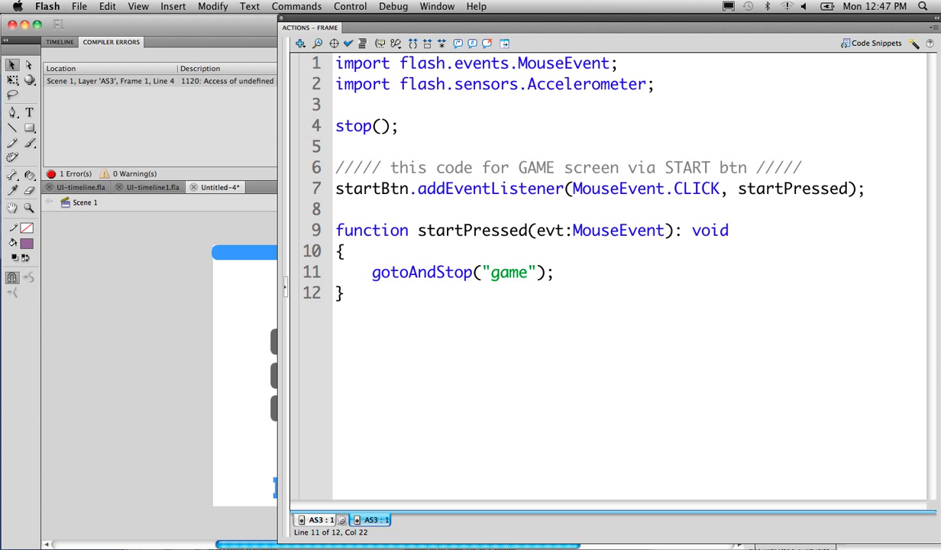
double_click(509, 273)
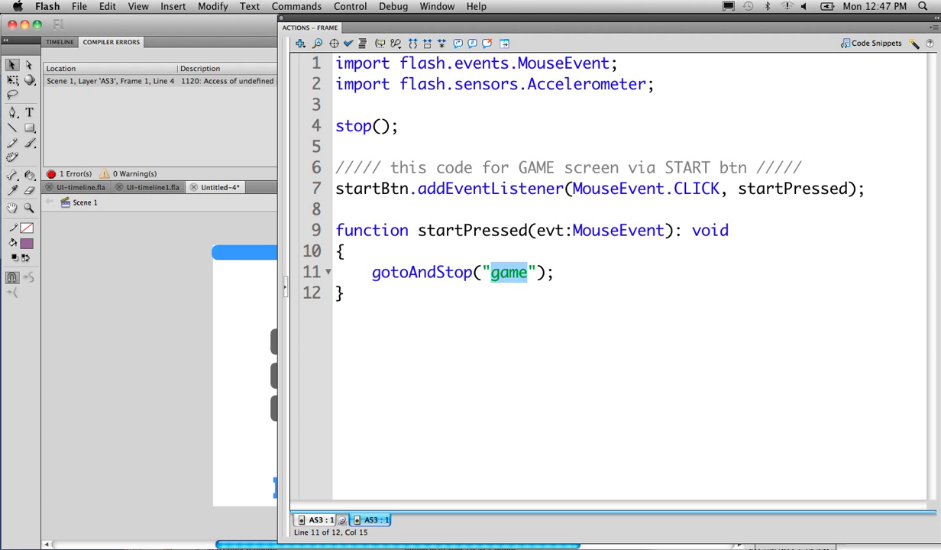
left_click(536, 273)
key("shift+Left")
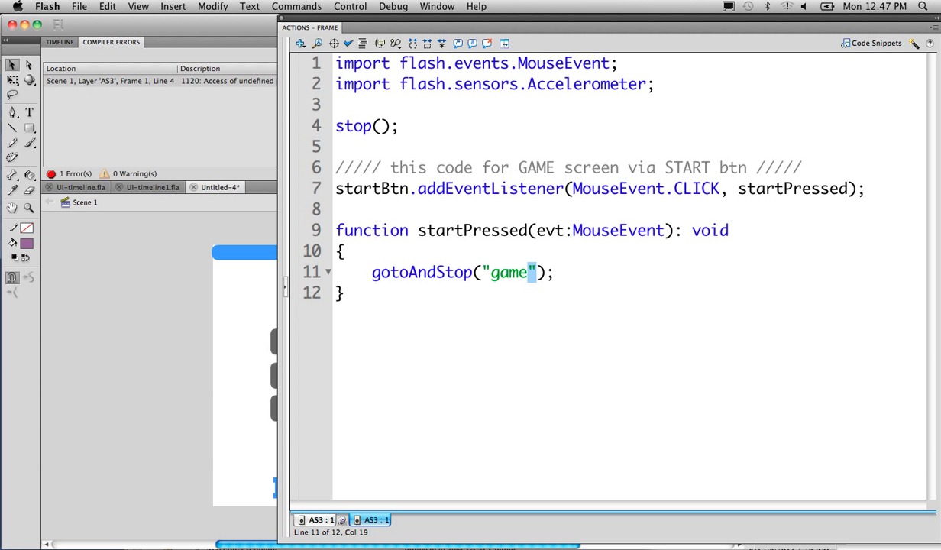
left_click(490, 272)
key("Left")
left_click(555, 273)
Test the movie, try the start button to reach the game screen, and close the preview
key("super+Return")
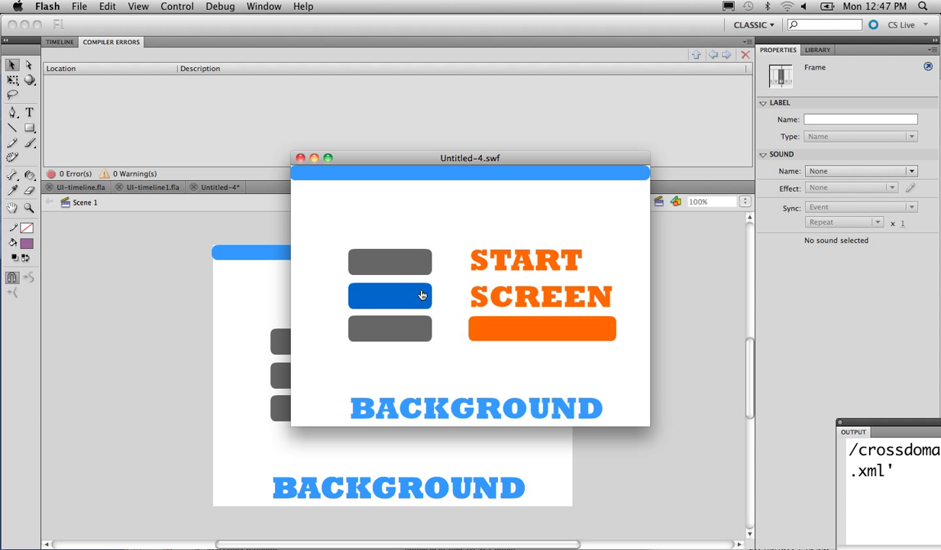
left_click(371, 251)
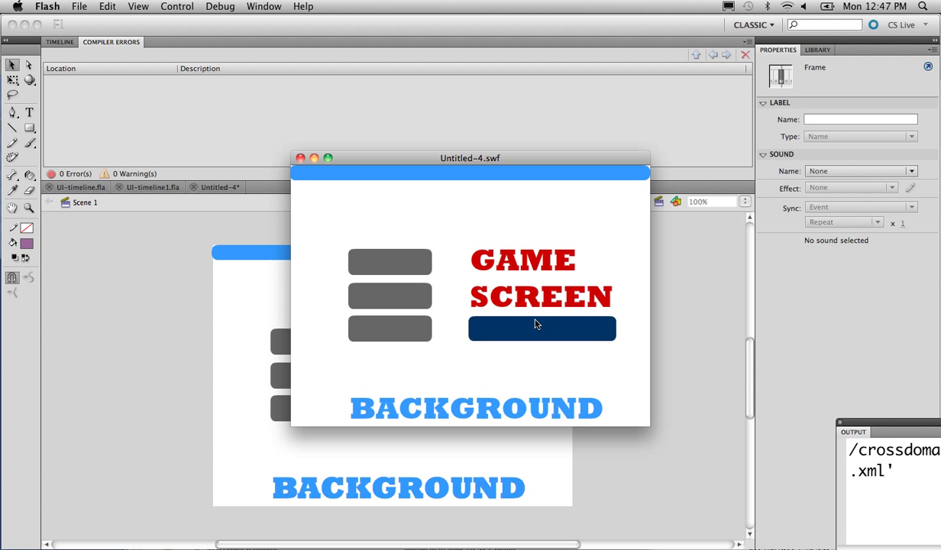
left_click(301, 159)
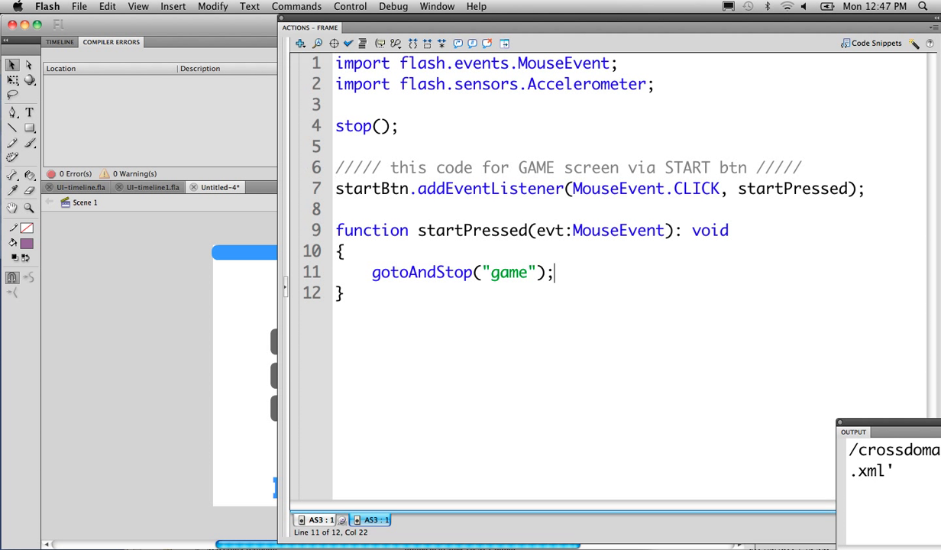
Delete the import flash.sensors.Accelerometer line from the script
left_click_drag(345, 293, 336, 168)
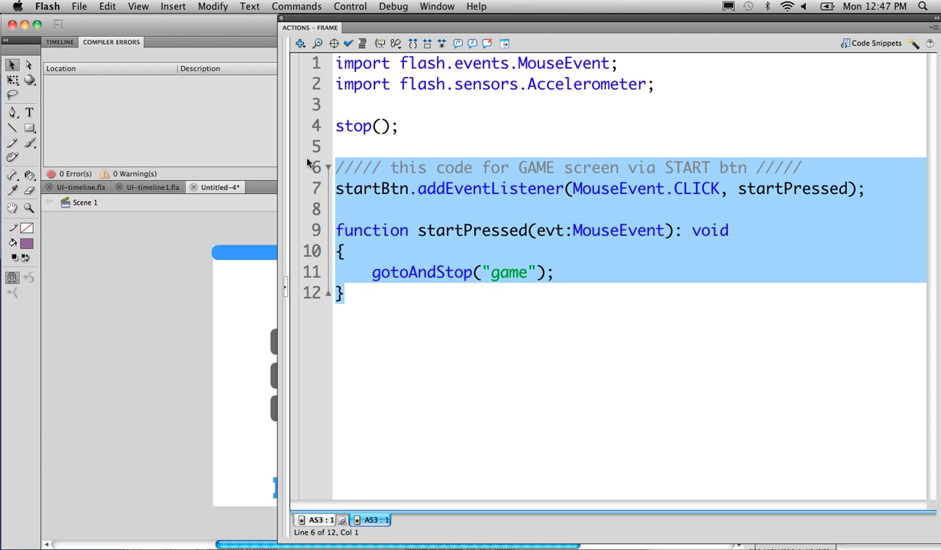
left_click_drag(655, 84, 326, 84)
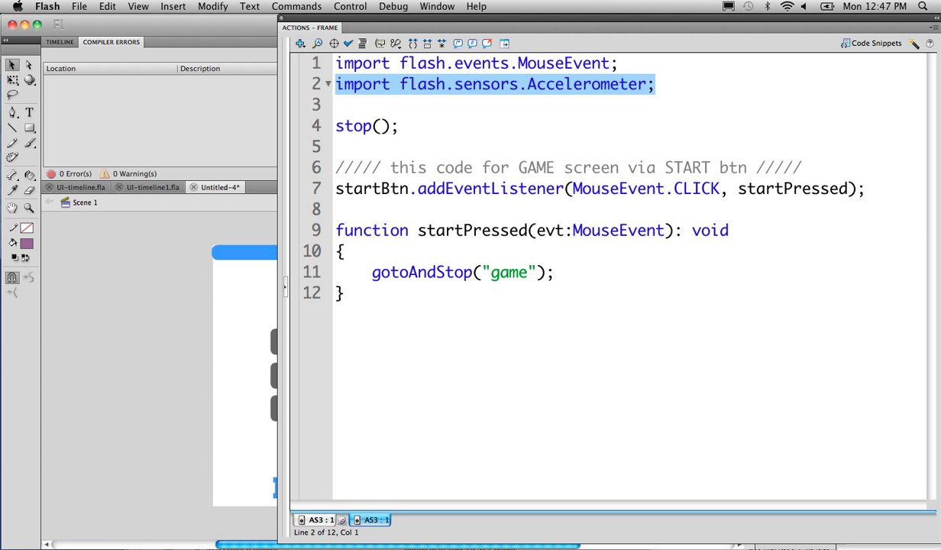
key("BackSpace")
key("BackSpace")
Copy the whole GAME screen block, from comment to closing brace, and paste a duplicate directly below it
left_click_drag(345, 272, 330, 146)
key("ctrl+c")
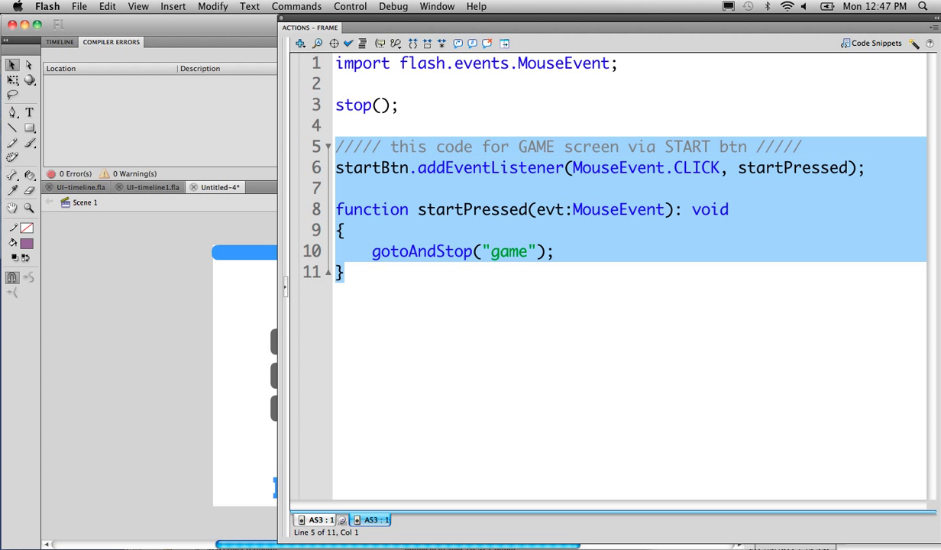
key("Right")
key("Return")
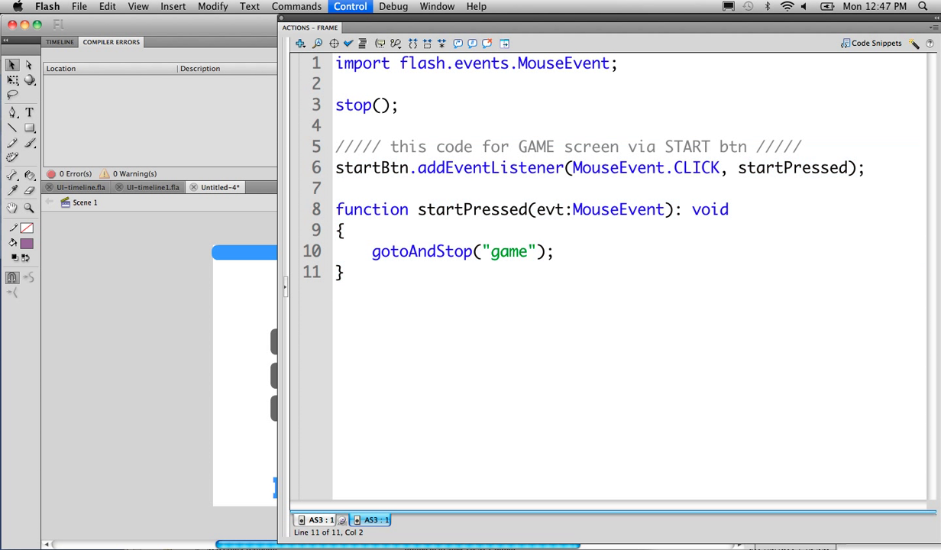
key("ctrl+v")
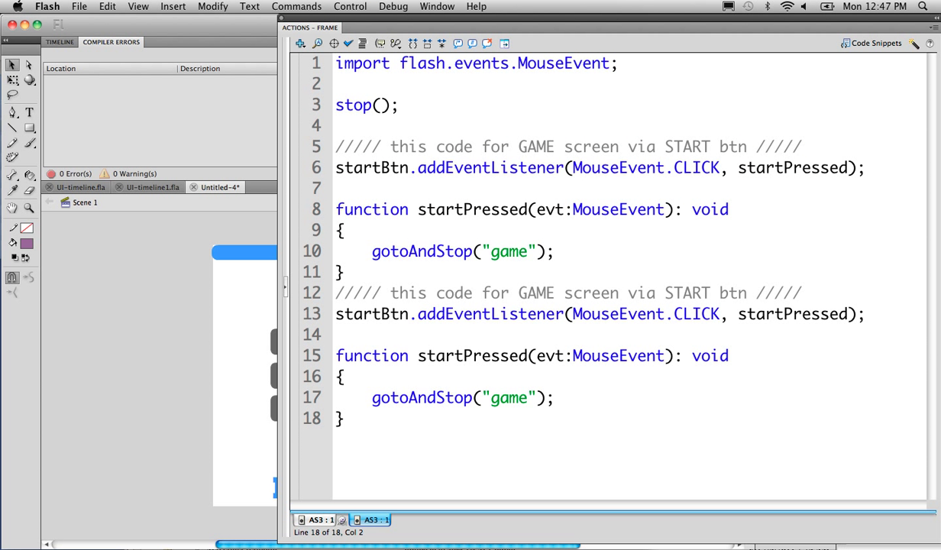
Change the duplicated block's comment to "this code for OPTIONS screen via OPTIONS btn"
double_click(536, 293)
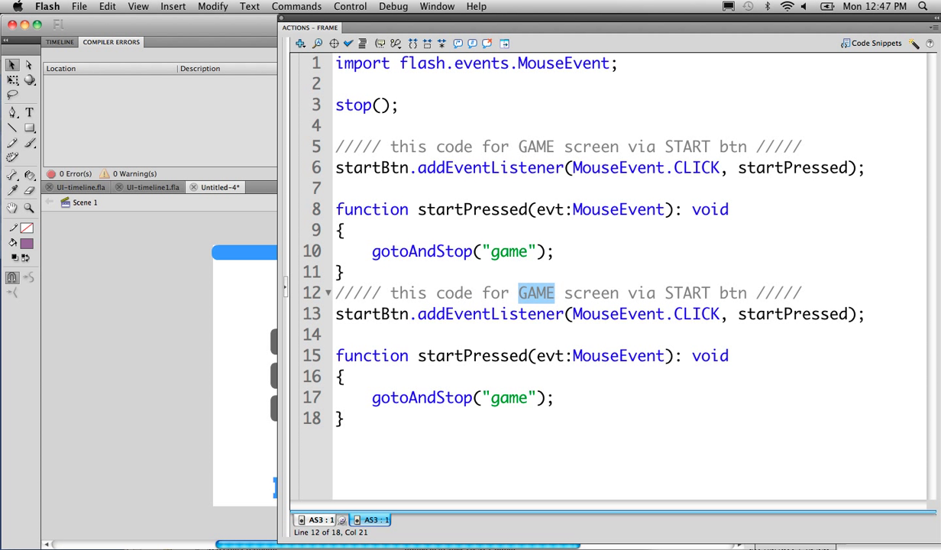
type("OPTIONS")
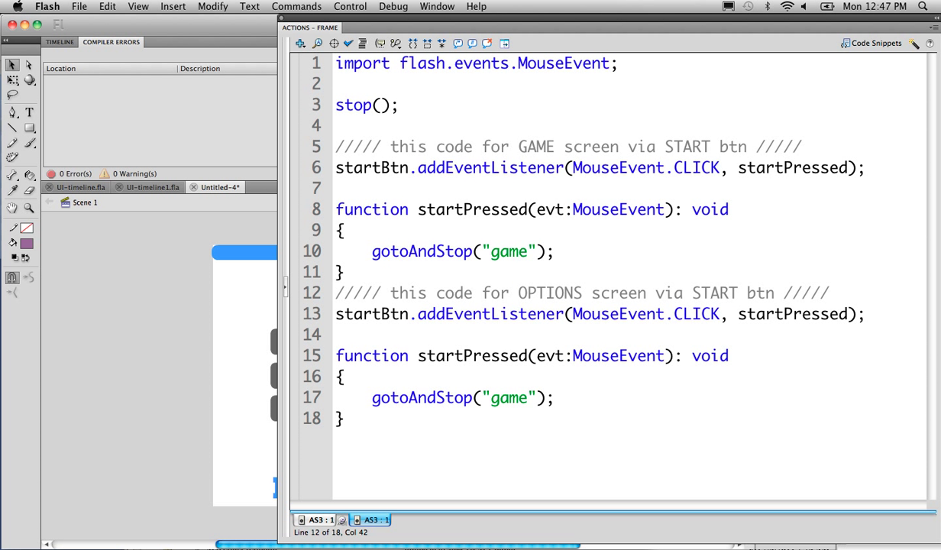
double_click(713, 293)
type("OPTIONS")
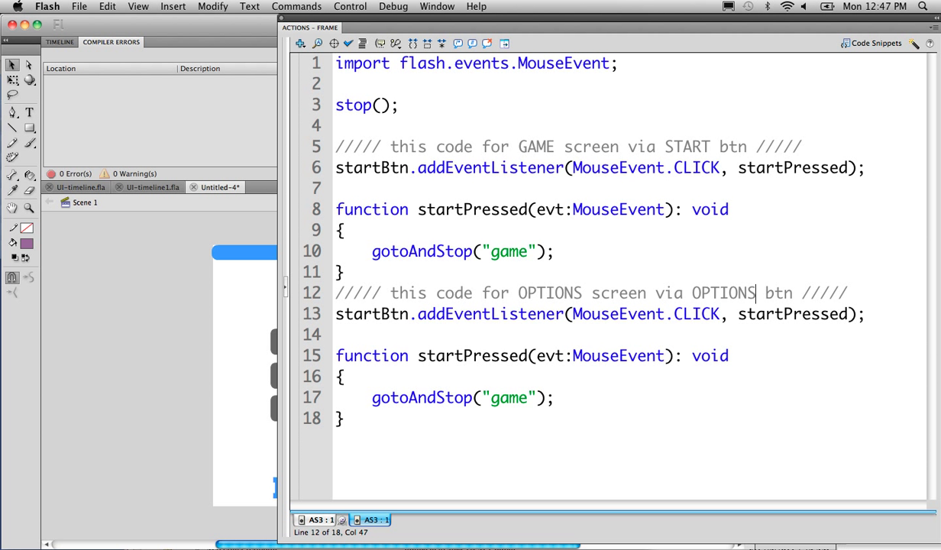
Change the duplicated listener line to use optionsBtn and the handler optionsPressed
left_click_drag(380, 313, 327, 319)
type("options")
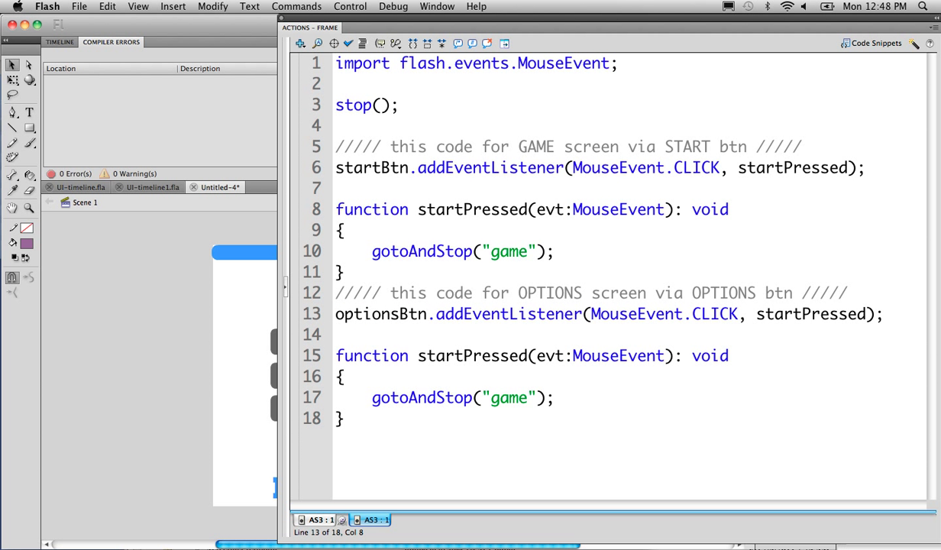
left_click_drag(801, 313, 756, 314)
type("o")
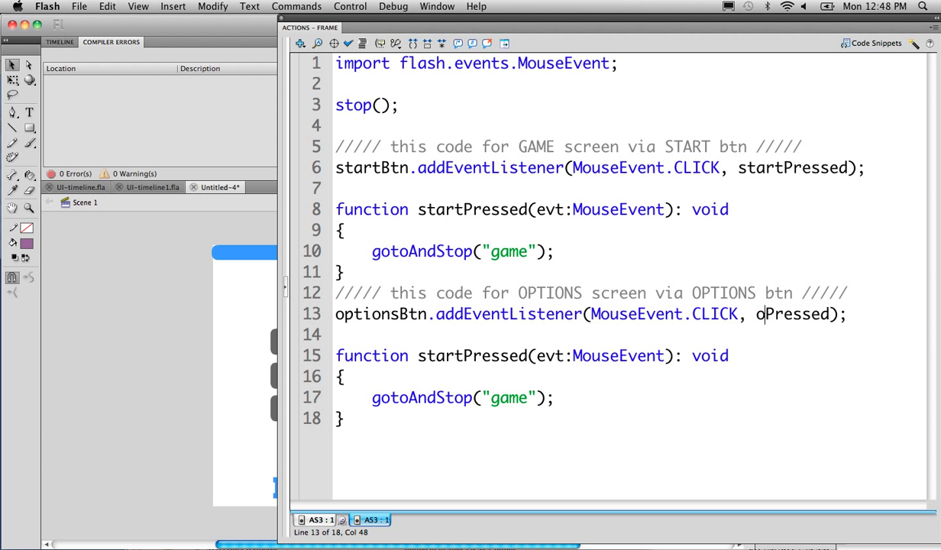
type("ptions")
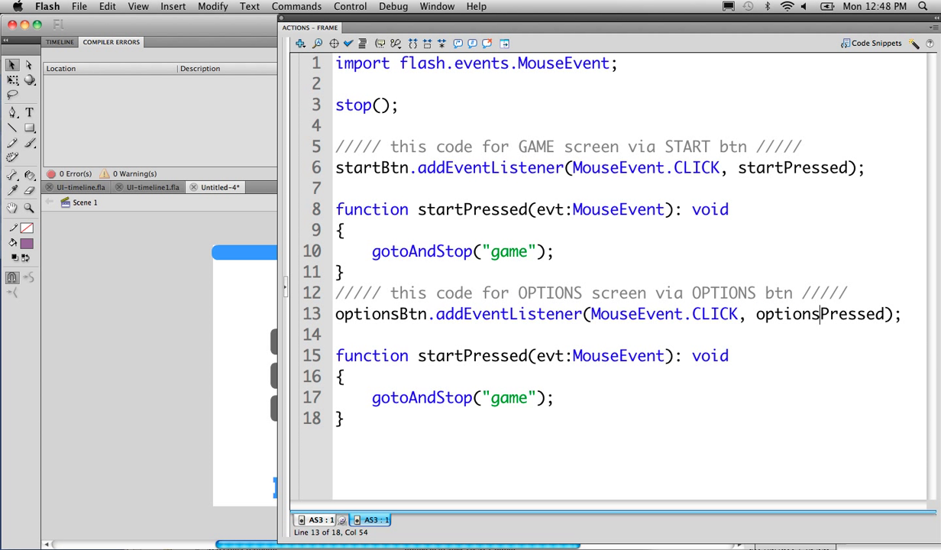
Rename the duplicated function to optionsPressed and set its gotoAndStop target to "options"
left_click_drag(464, 355, 418, 355)
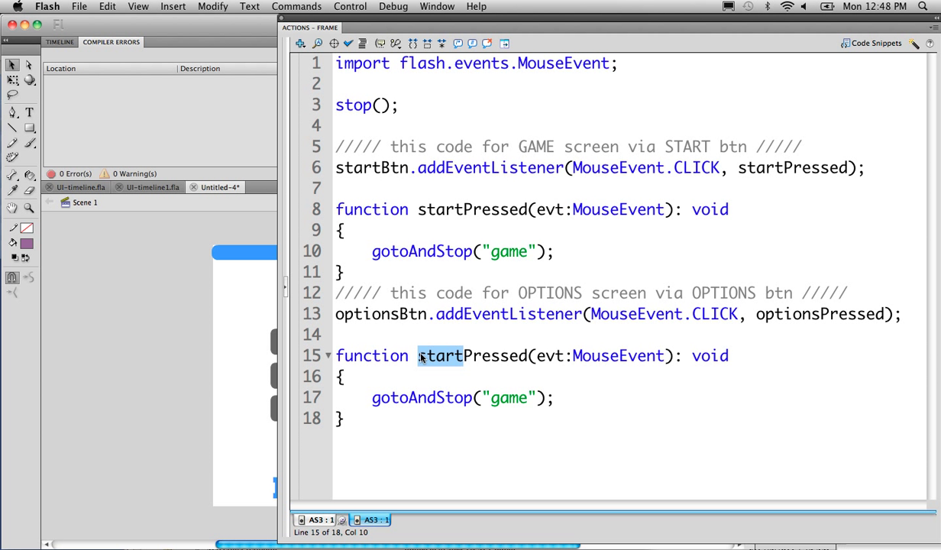
type("options")
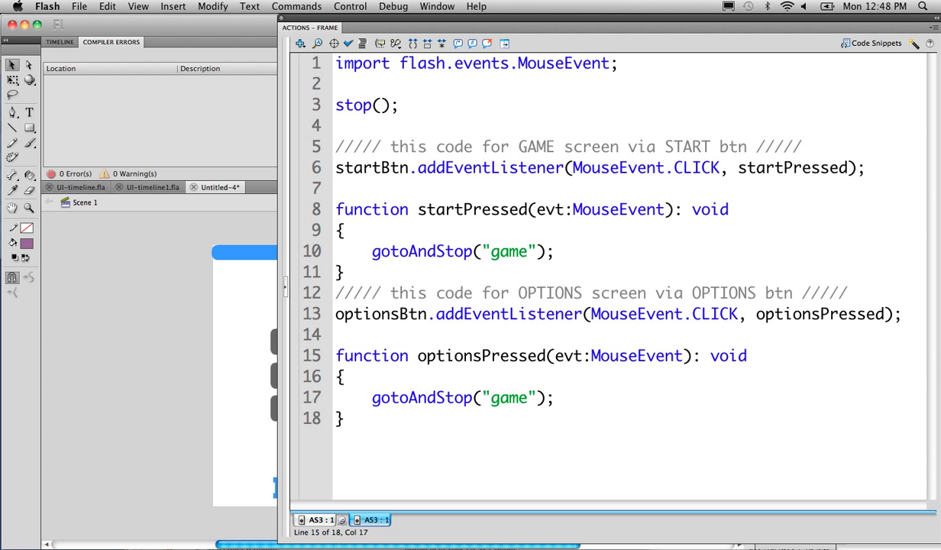
left_click_drag(528, 398, 490, 397)
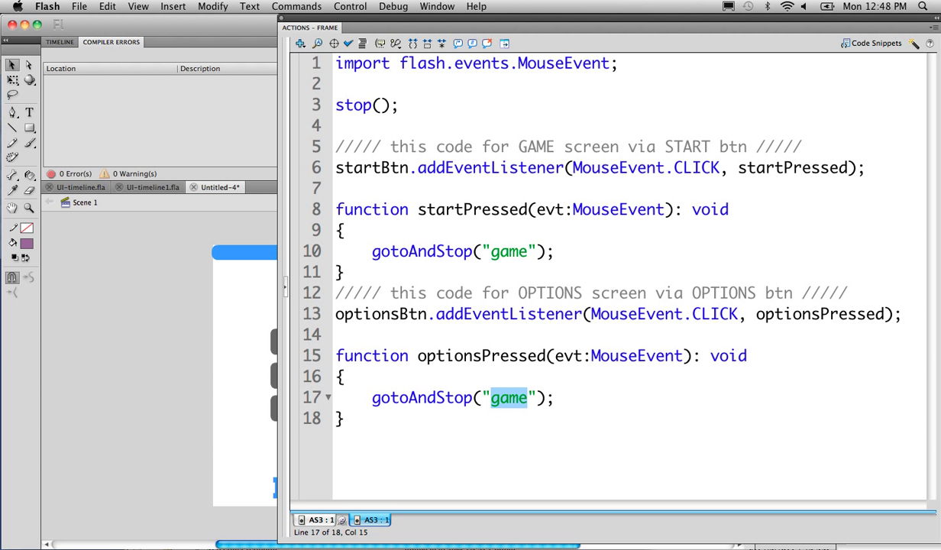
type("options")
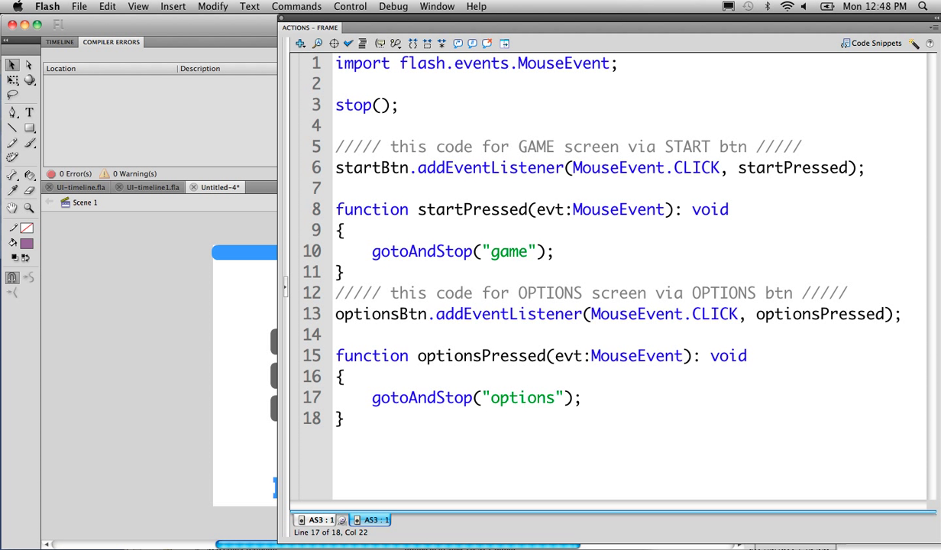
Separate the code blocks with blank lines and paste another copy of the GAME block below the OPTIONS block
key("Return")
key("Return")
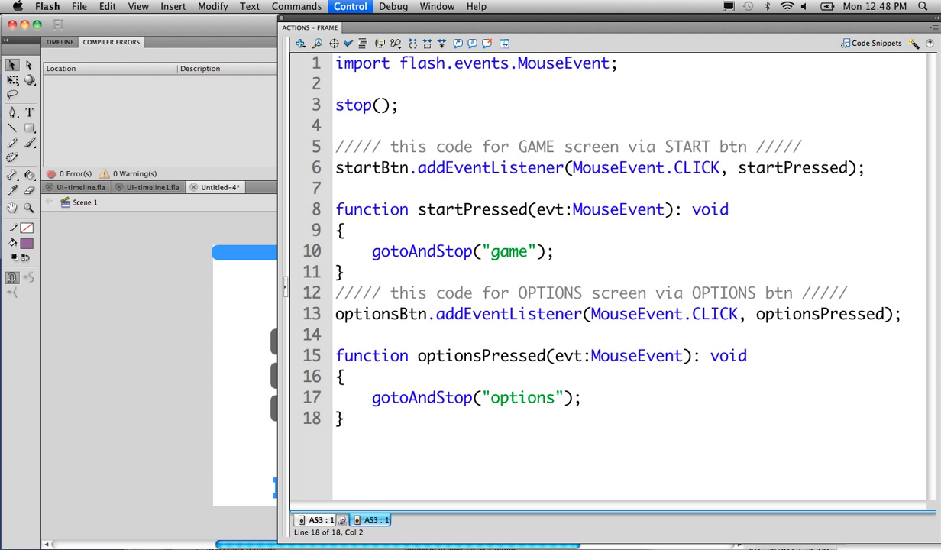
left_click(348, 271)
key("Return")
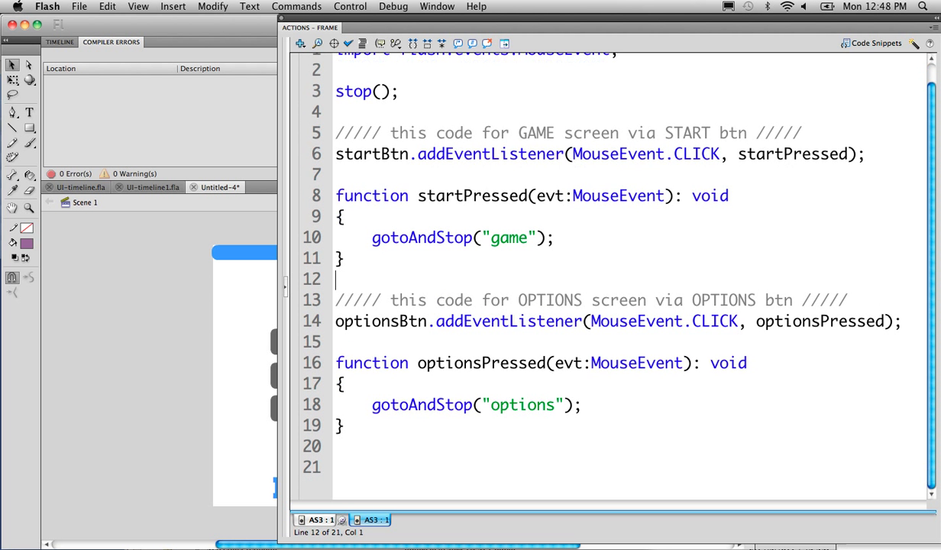
left_click(336, 467)
key("super+v")
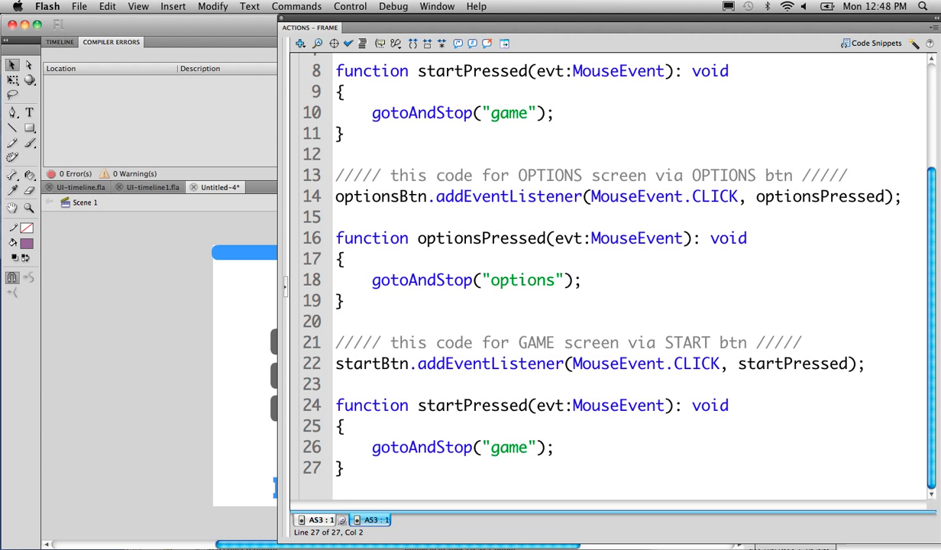
Change the last pasted block's comment to "this code for CREDITS screen via CREDITS btn"
left_click_drag(345, 468, 336, 343)
left_click(420, 359)
left_click_drag(555, 343, 518, 343)
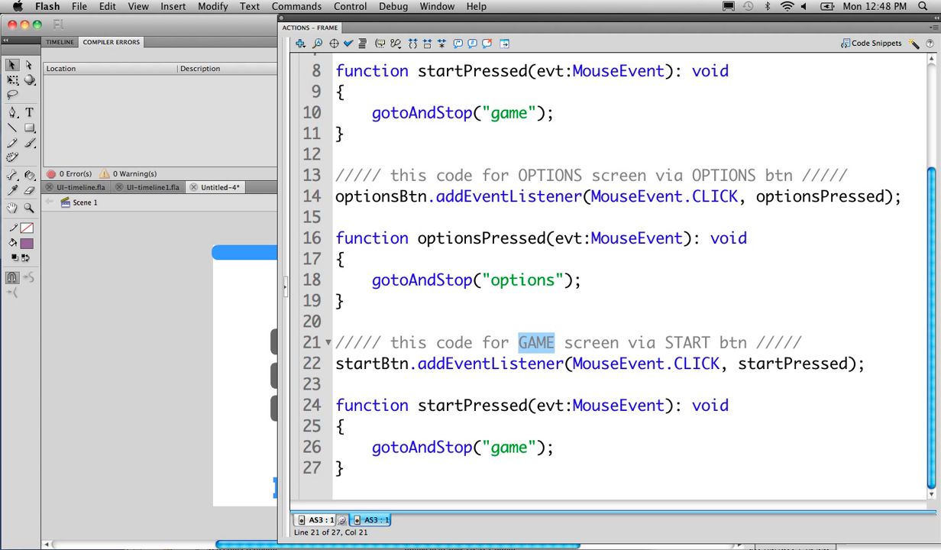
type("CREDITS")
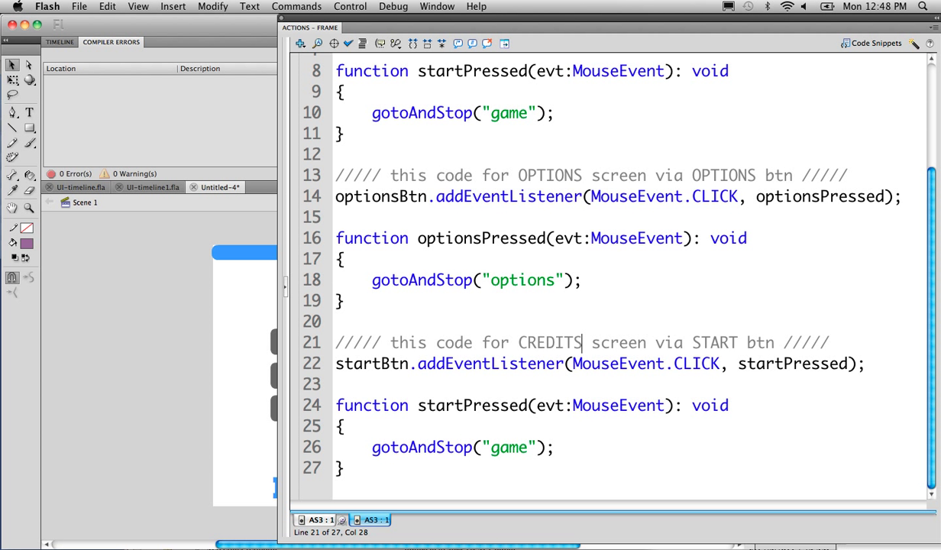
double_click(718, 342)
type("C")
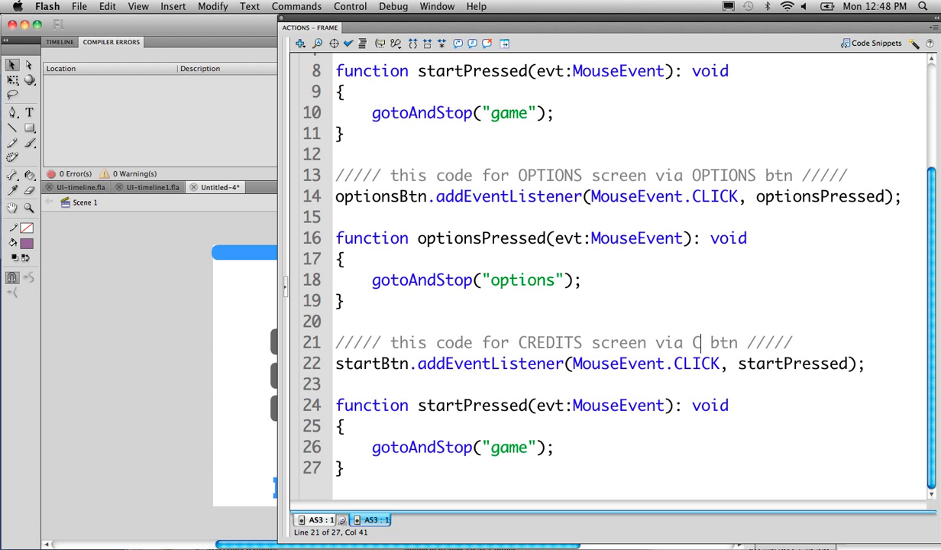
type("REDITS")
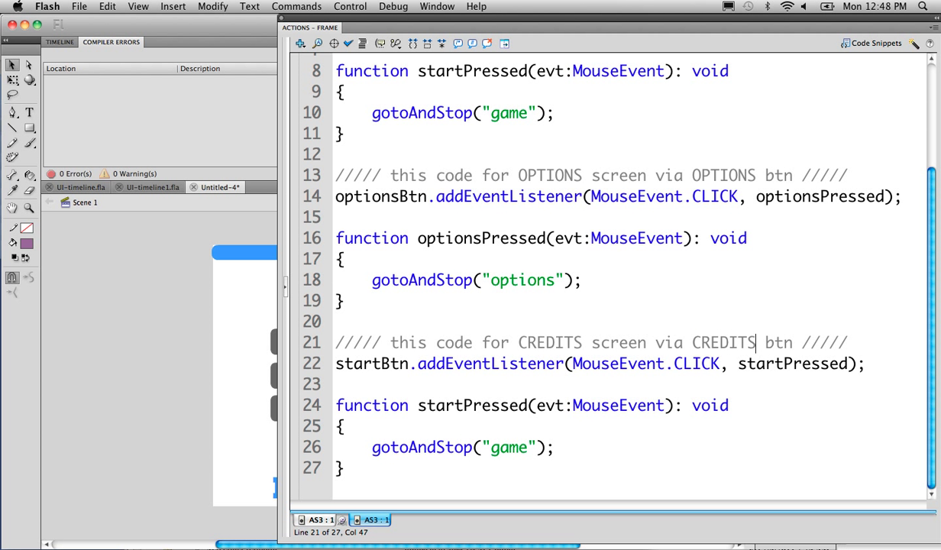
Change the CREDITS block's listener line to use creditsBtn and the handler creditsPressed
left_click_drag(382, 363, 336, 364)
type("c")
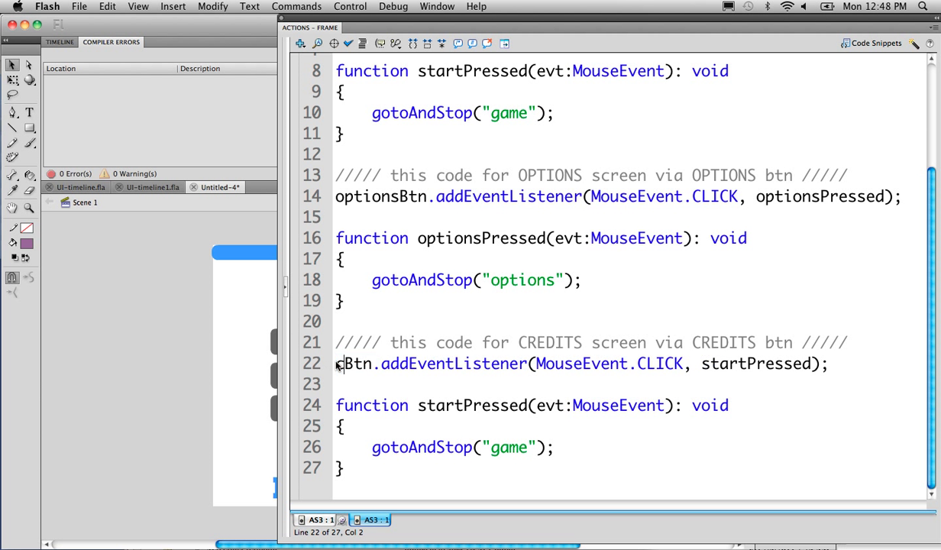
type("redits")
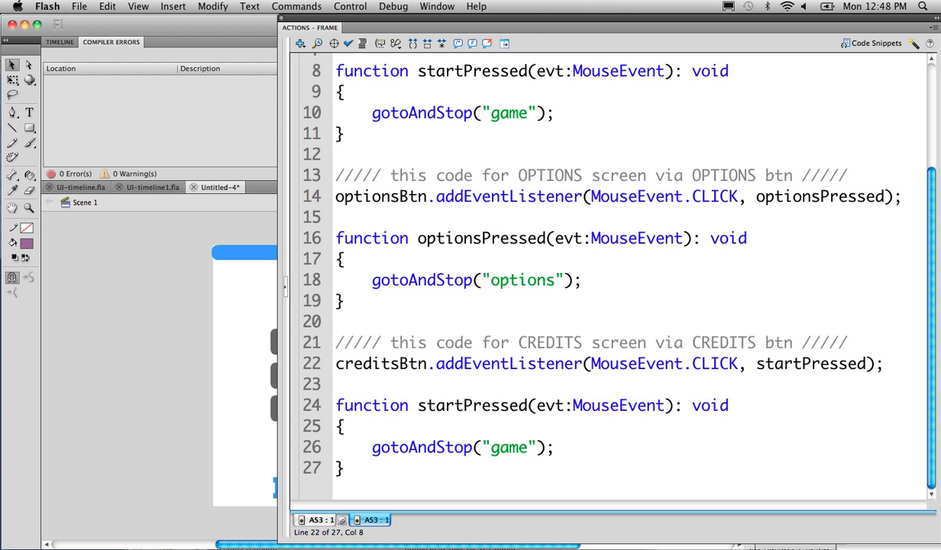
left_click_drag(801, 364, 756, 364)
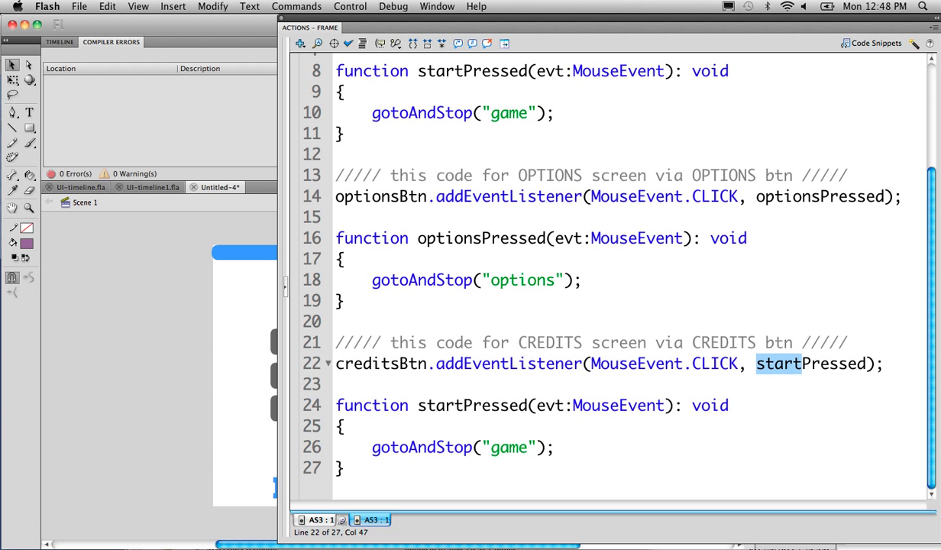
type("credits")
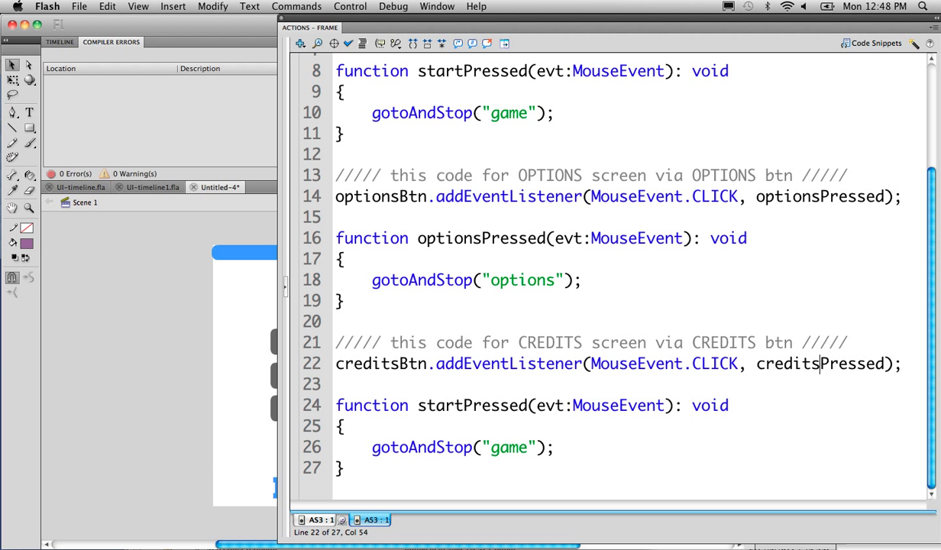
Rename the CREDITS block's function to creditsPressed and set its gotoAndStop target to "credits"
left_click_drag(463, 405, 418, 406)
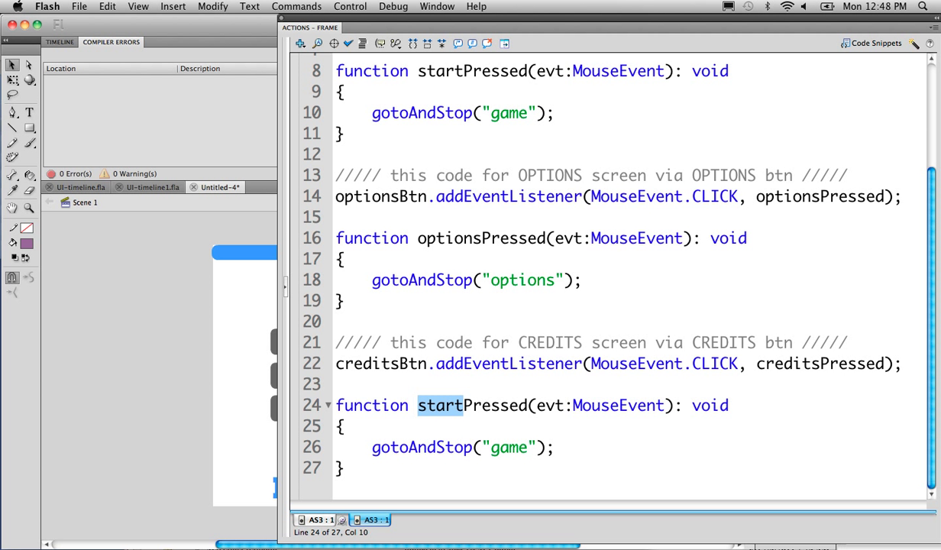
type("credits")
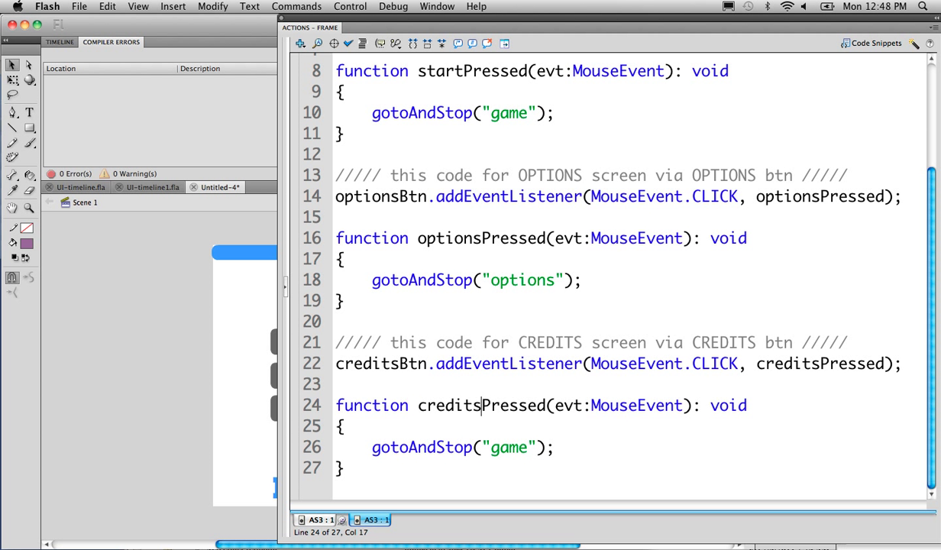
left_click_drag(522, 447, 489, 446)
type("cre")
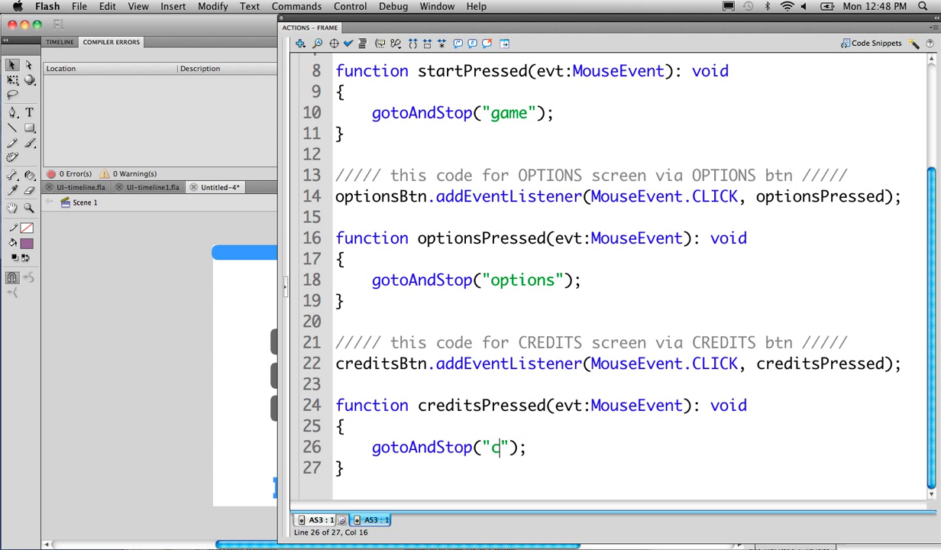
type("dits")
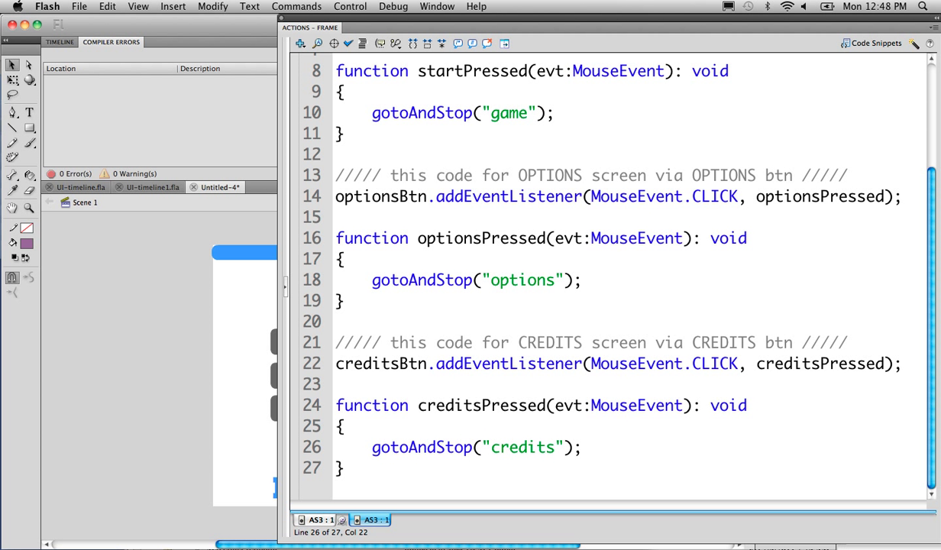
left_click(336, 384)
Test the movie by switching repeatedly between the game, options and credits screens with the three navigation buttons, and close the preview
key("super+Return")
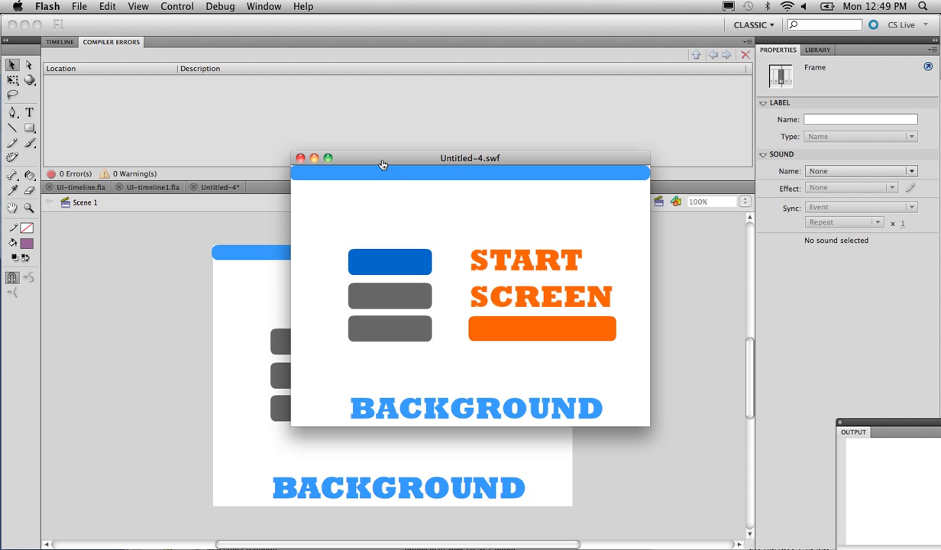
left_click_drag(382, 164, 308, 135)
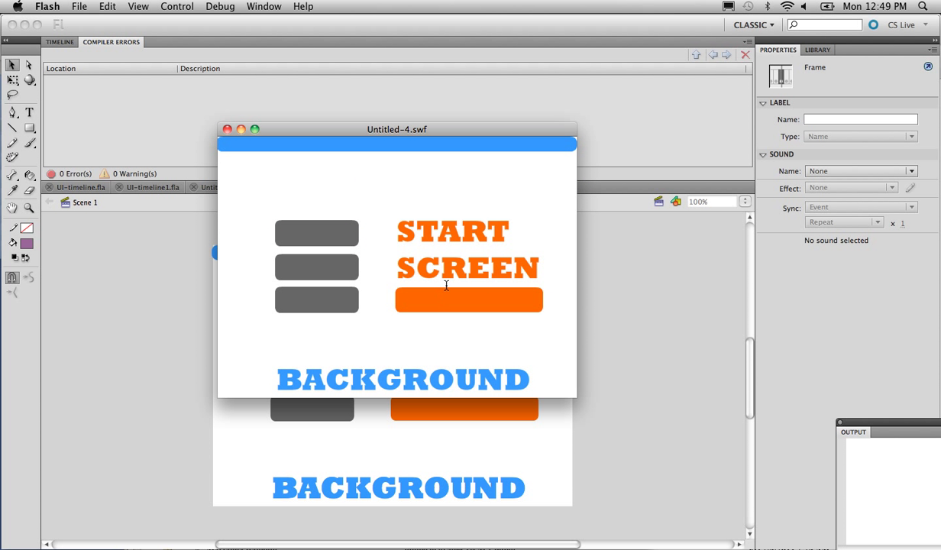
left_click(349, 241)
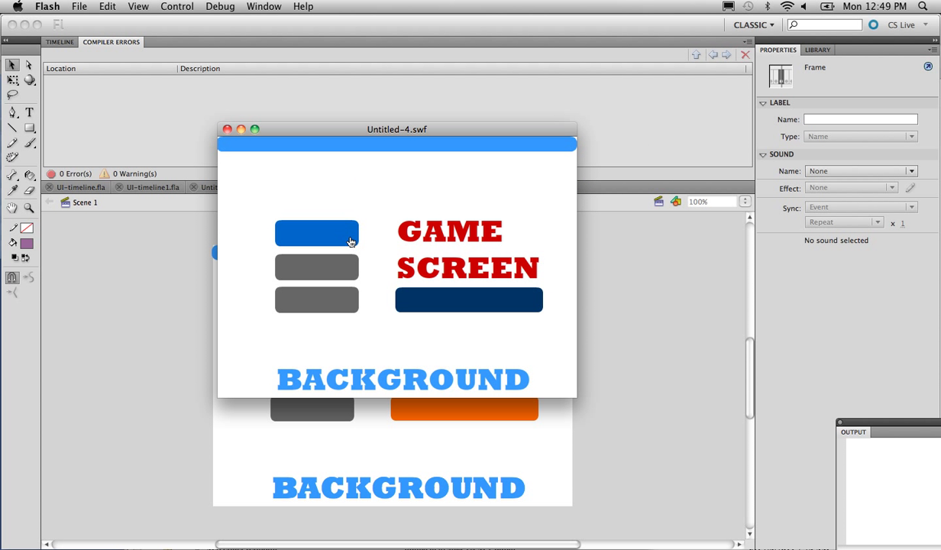
left_click(317, 267)
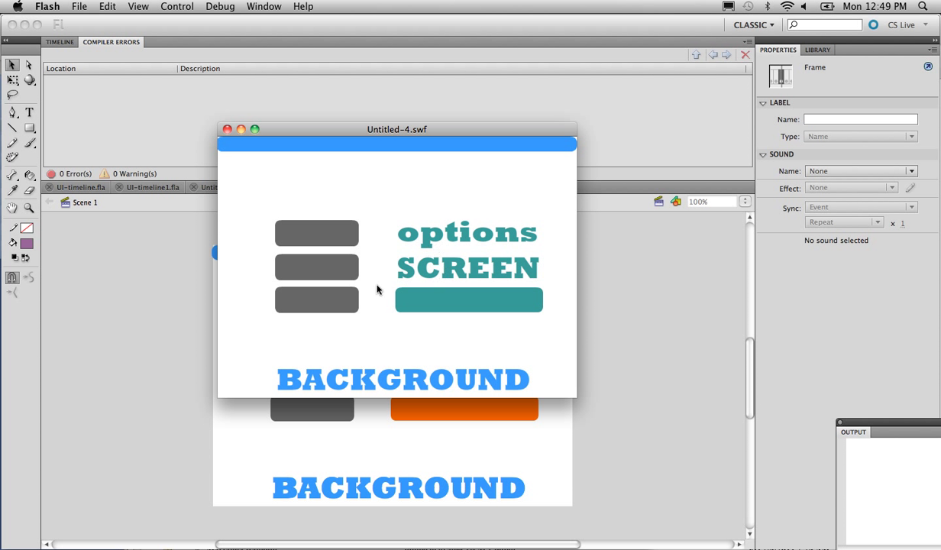
left_click(338, 300)
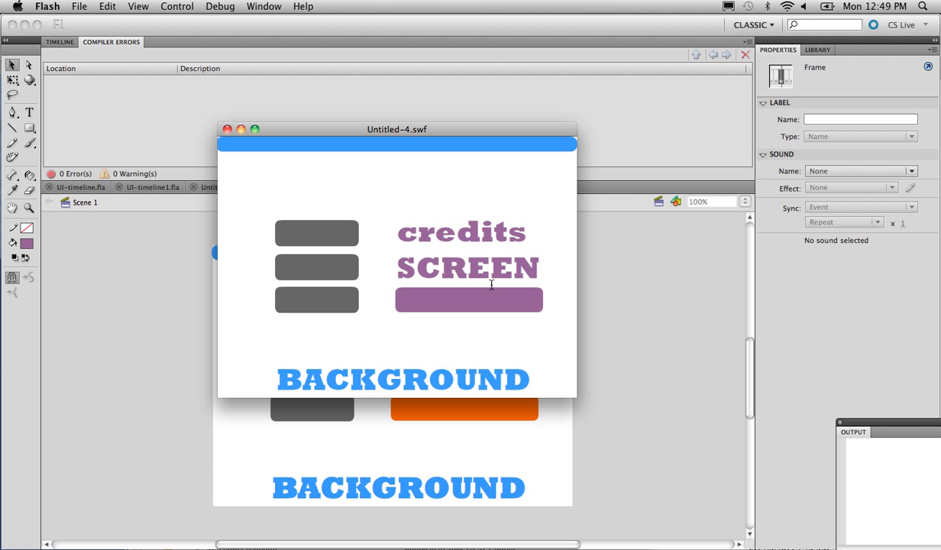
left_click(317, 241)
left_click(342, 267)
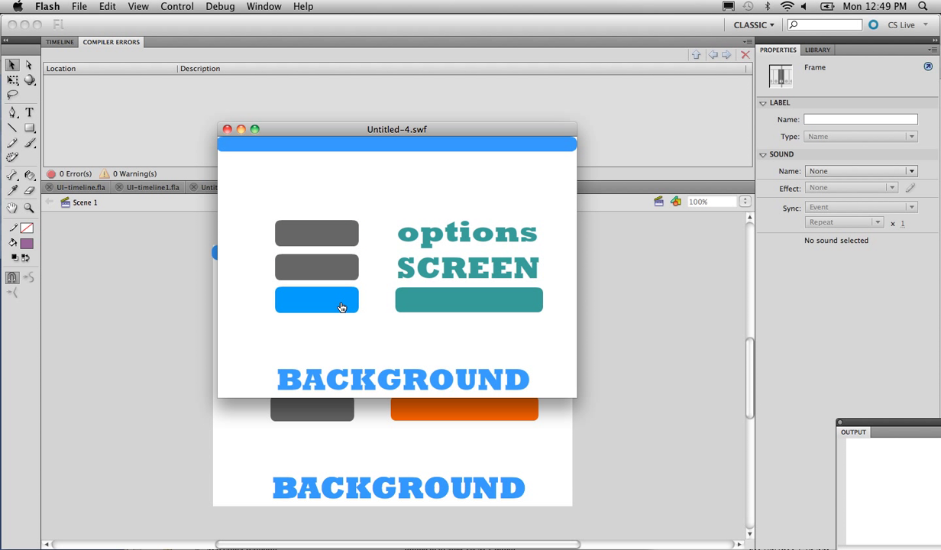
left_click(341, 307)
left_click(330, 241)
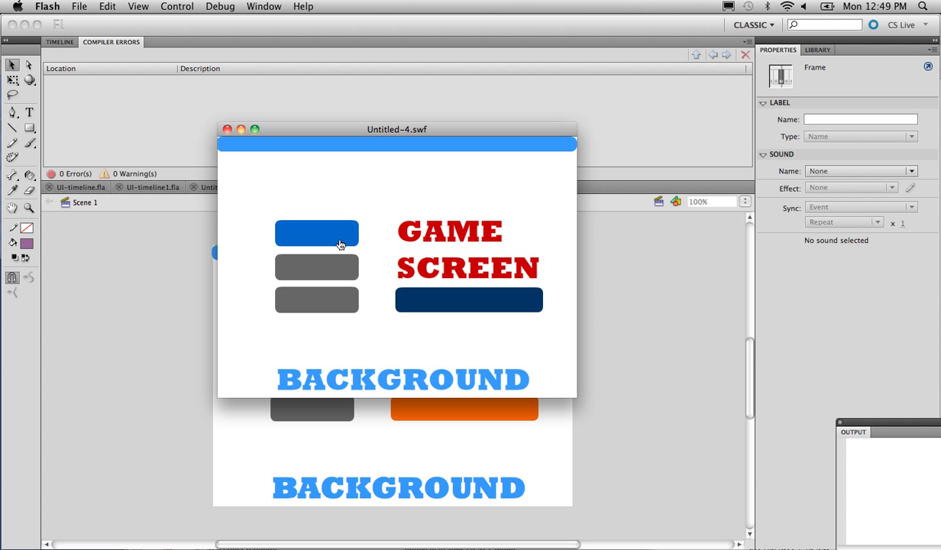
left_click(352, 273)
left_click(352, 299)
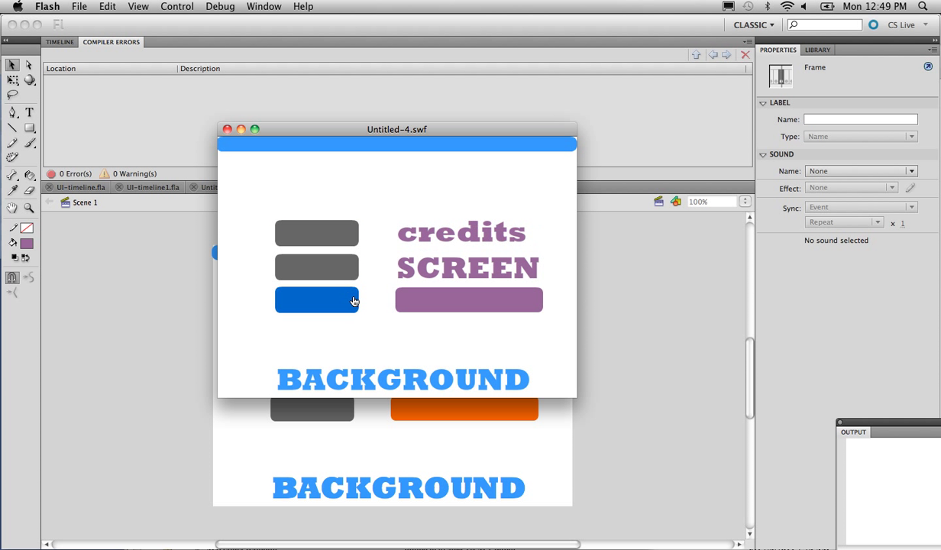
left_click(226, 130)
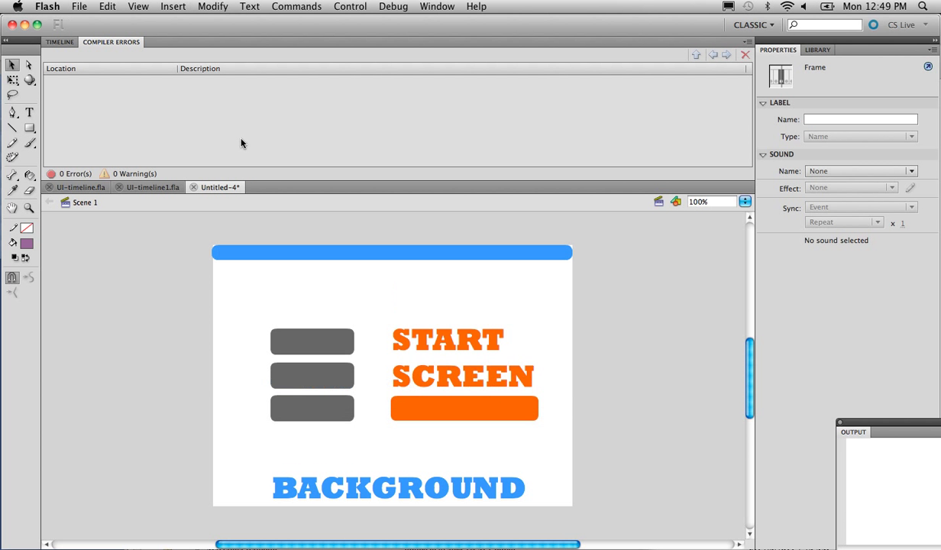
Unlock the NAV layer and draw a circle about 28 px wide with a red radial gradient fill near the stage's upper-right corner
key("alt+F9")
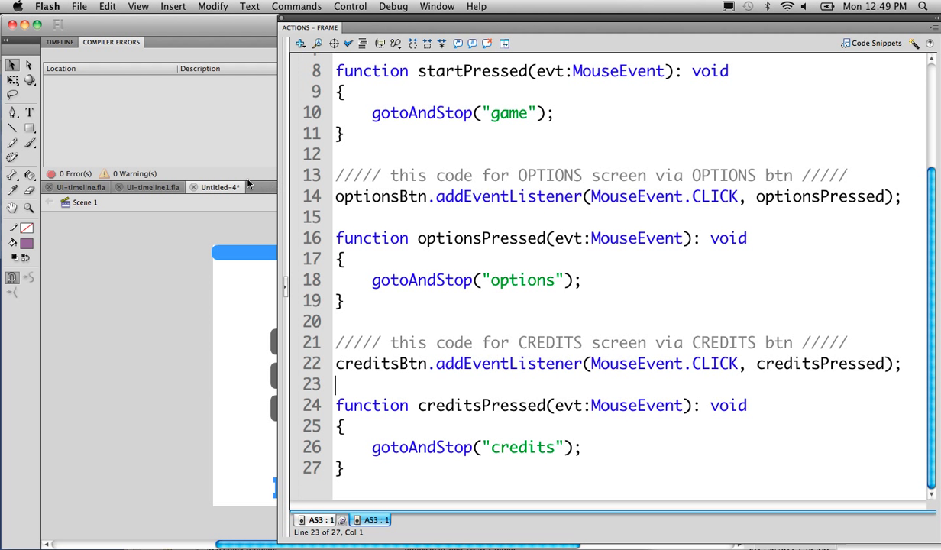
left_click(60, 42)
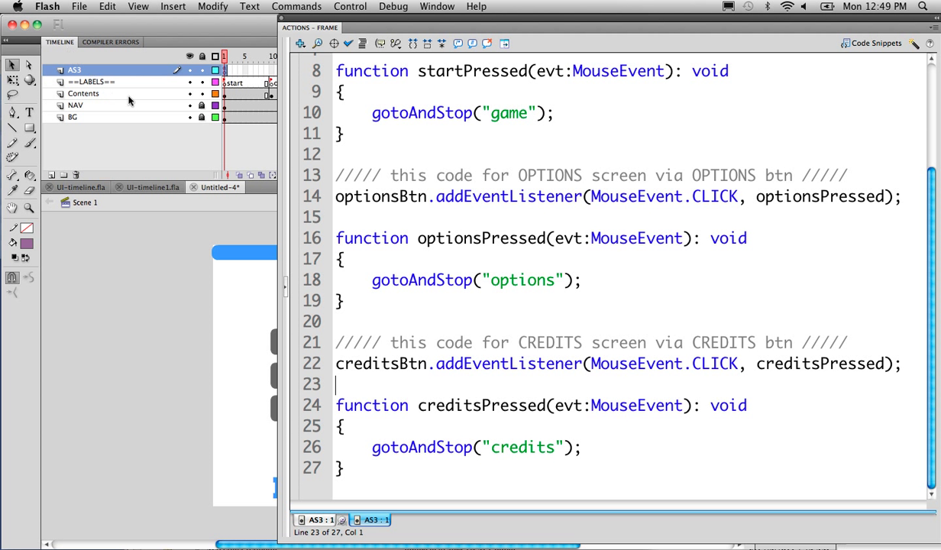
left_click(224, 106)
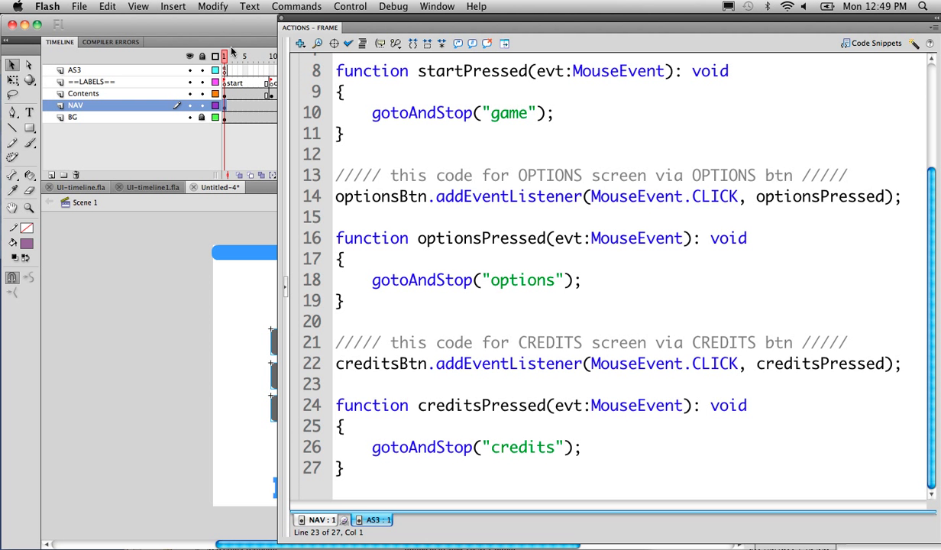
key("alt+F9")
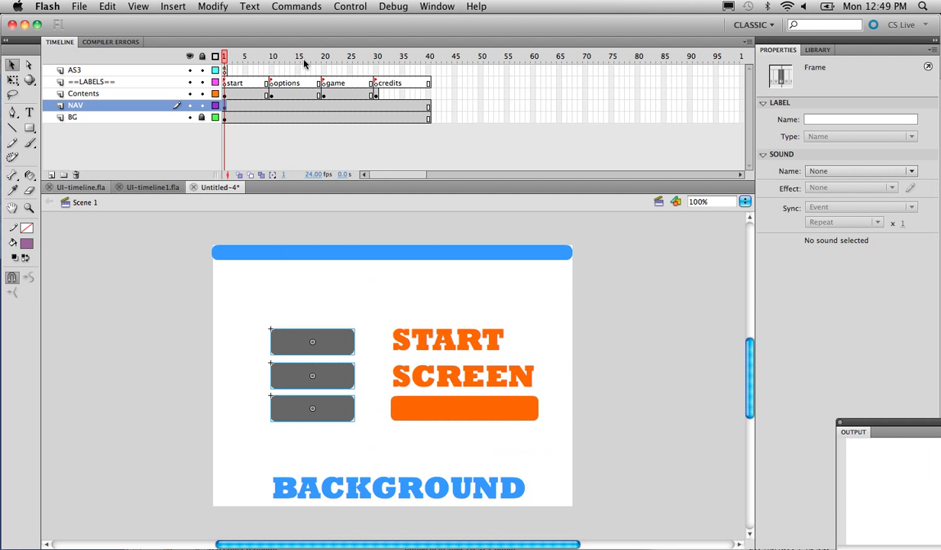
left_click(29, 128)
left_click(69, 142)
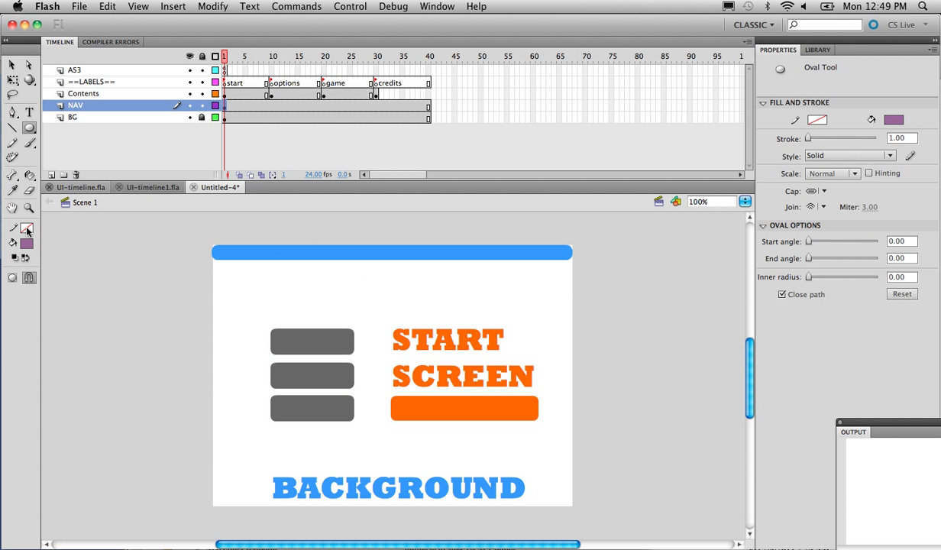
left_click(27, 241)
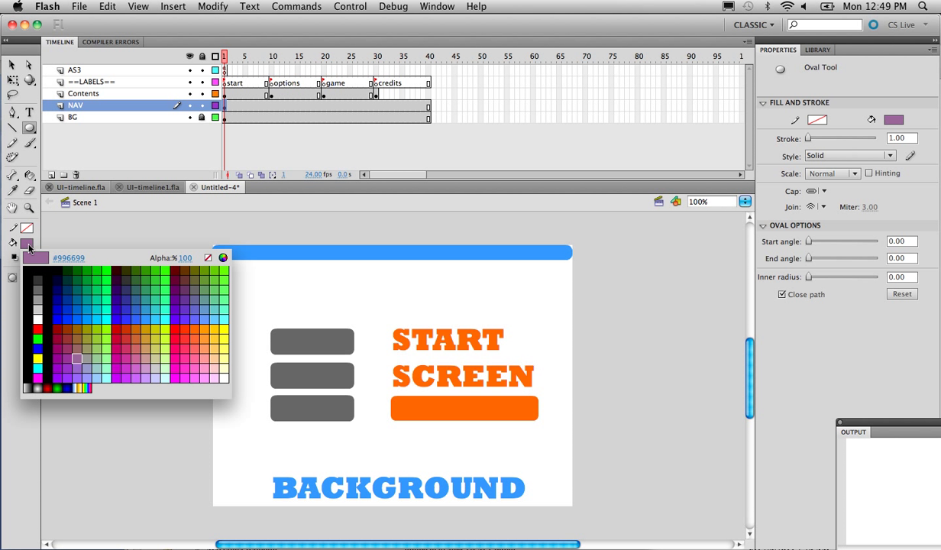
left_click(48, 388)
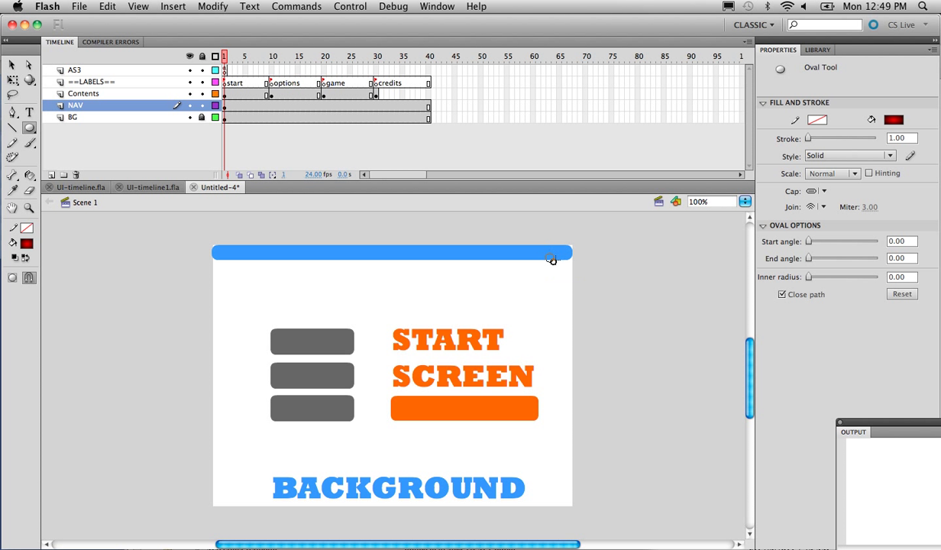
left_click_drag(565, 272, 542, 251)
key("v")
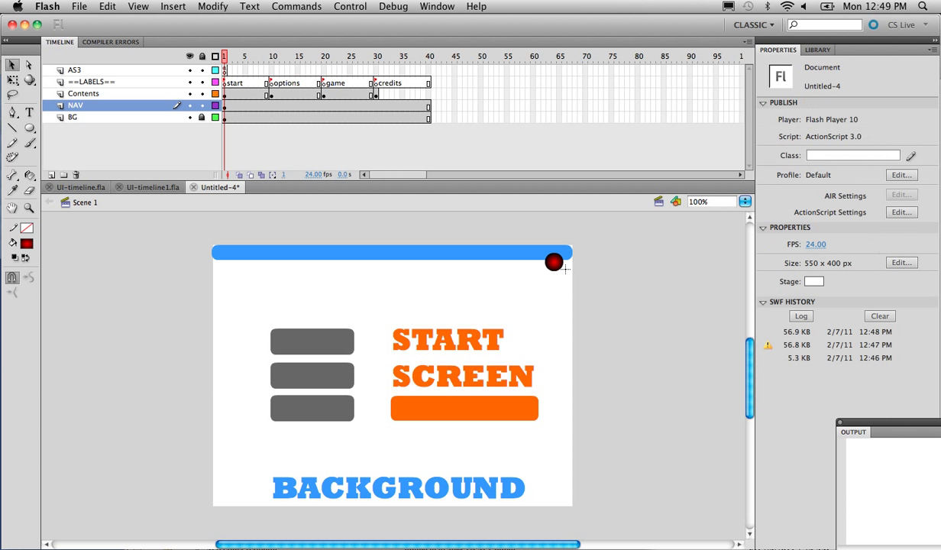
Convert the red circle to a button symbol named backBtn
left_click(553, 262)
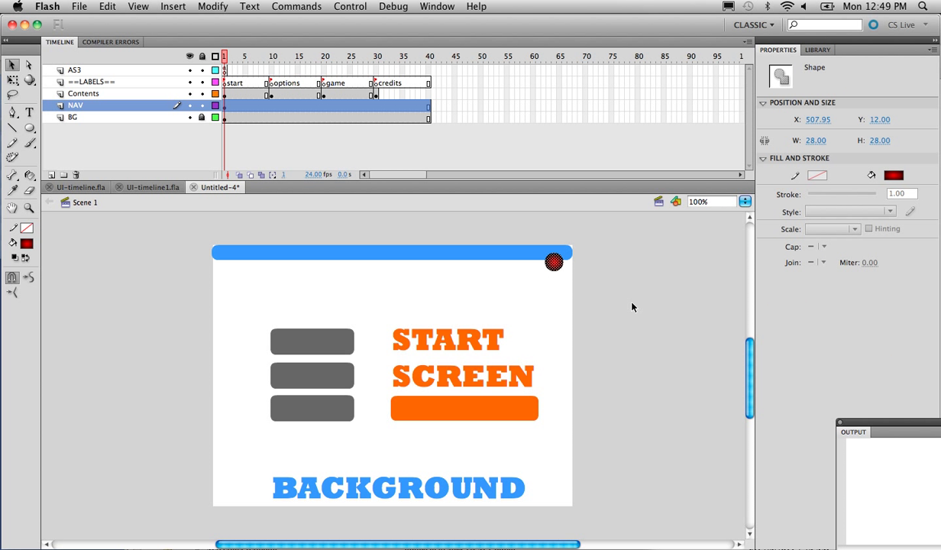
key("F8")
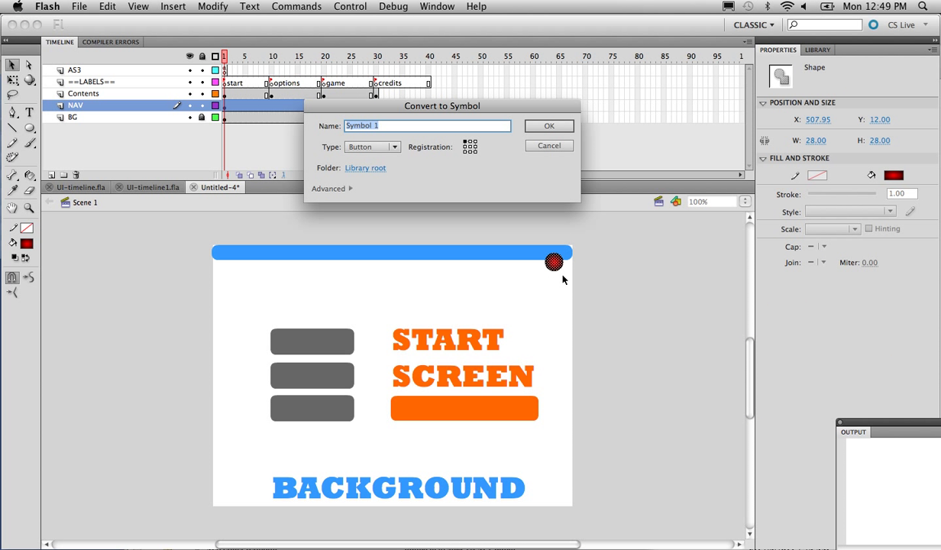
type("backBtn")
key("Return")
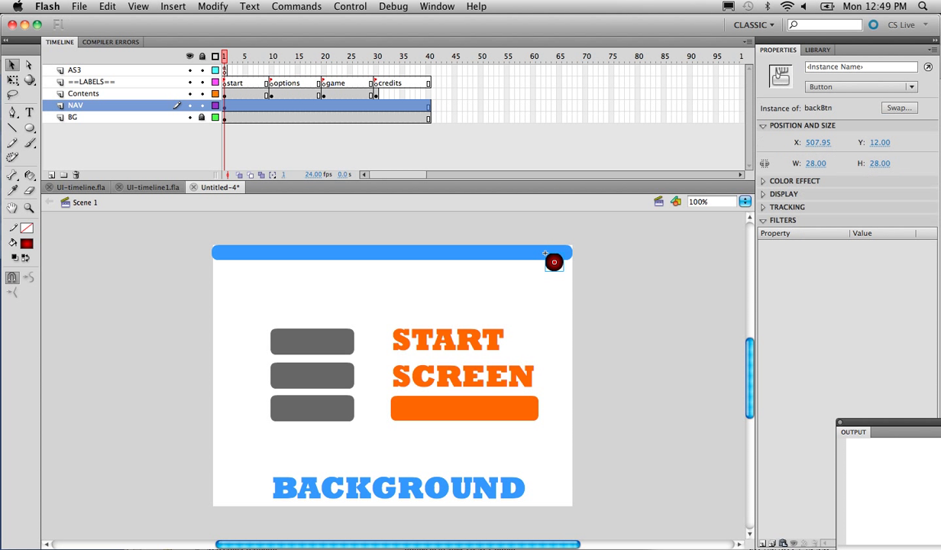
Give the red circle button the instance name backBtn
left_click(862, 67)
type("b")
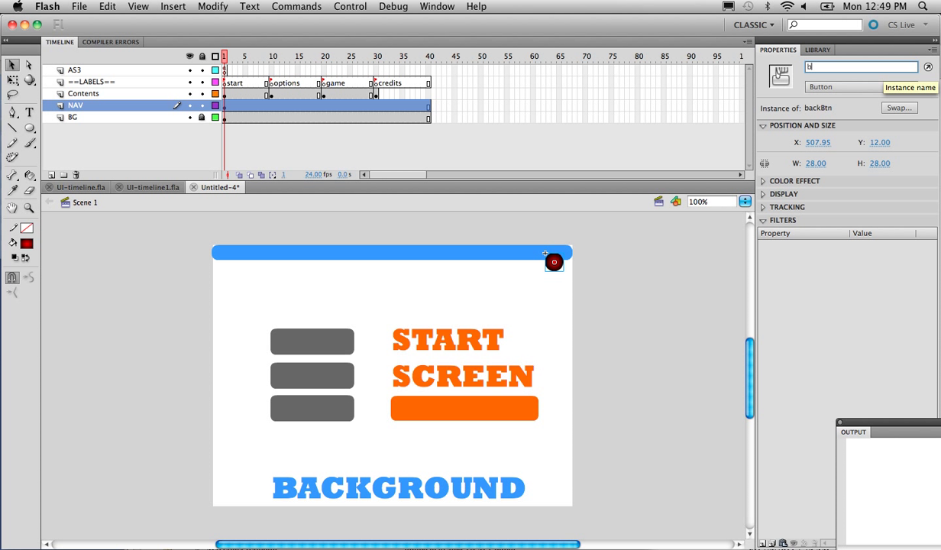
type("ackBtn")
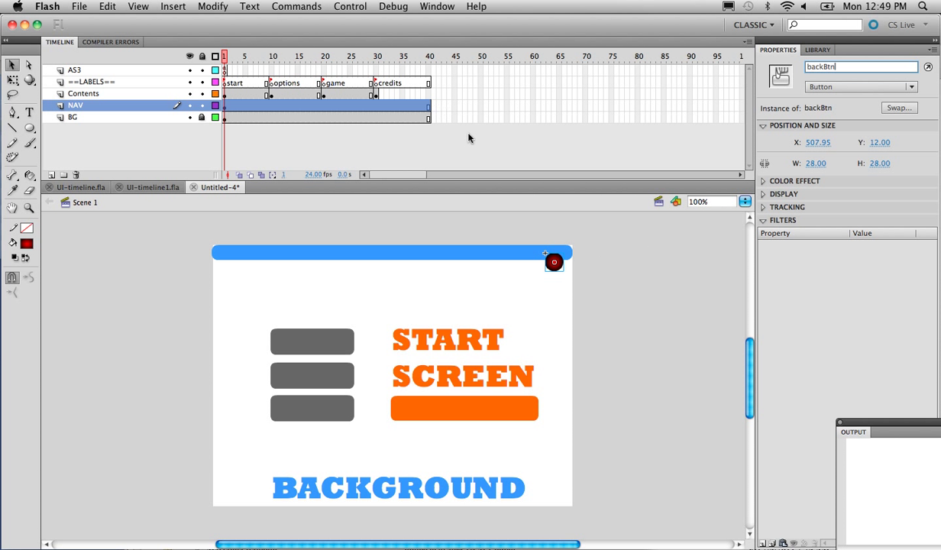
left_click(608, 272)
Duplicate the whole CREDITS code block below itself, separated by a blank line
key("F9")
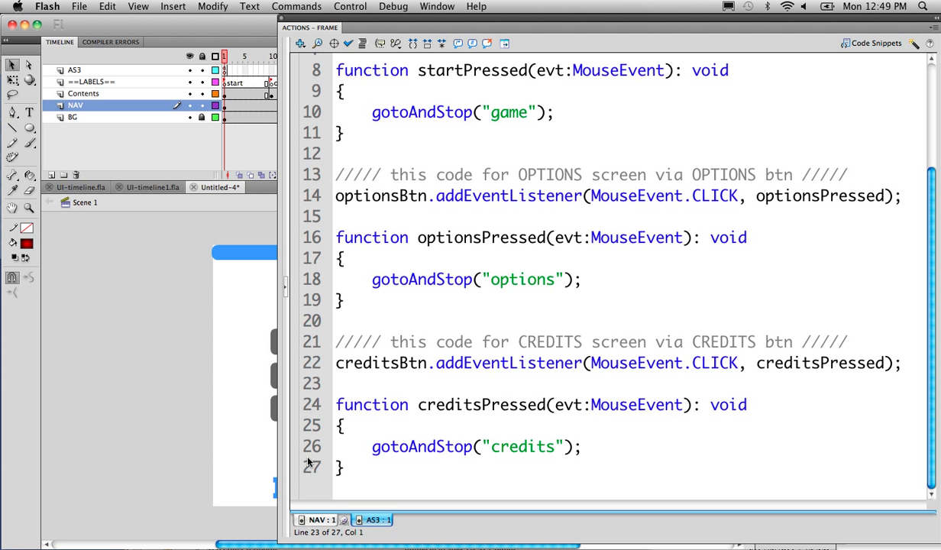
left_click_drag(344, 468, 311, 320)
key("super+c")
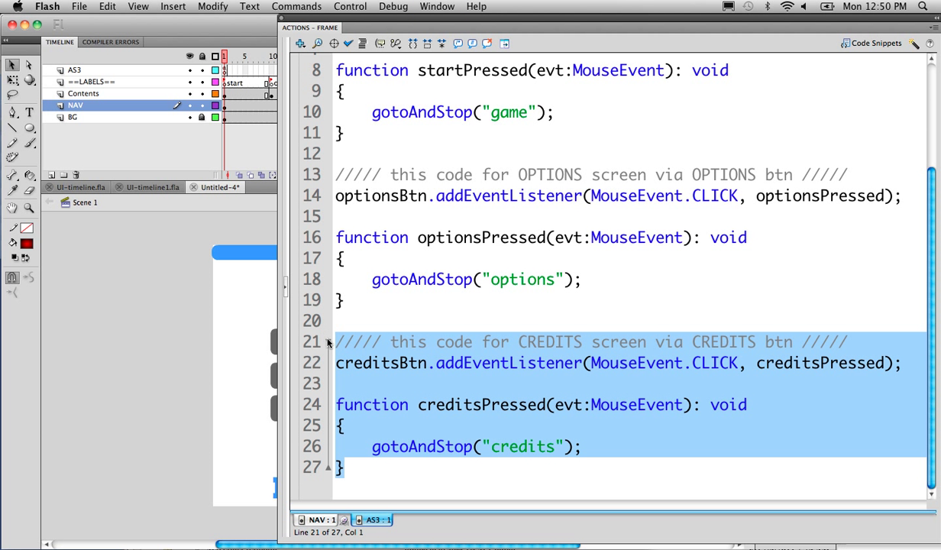
key("Right")
key("Return")
key("Return")
key("super+v")
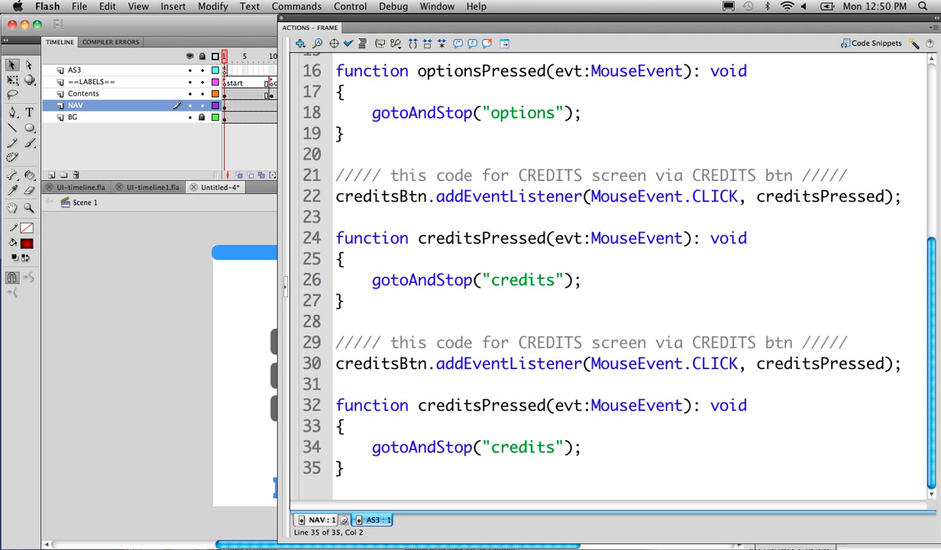
Change the duplicated block's comment to "this code for BACK button to go to the START screen"
left_click_drag(519, 342, 582, 342)
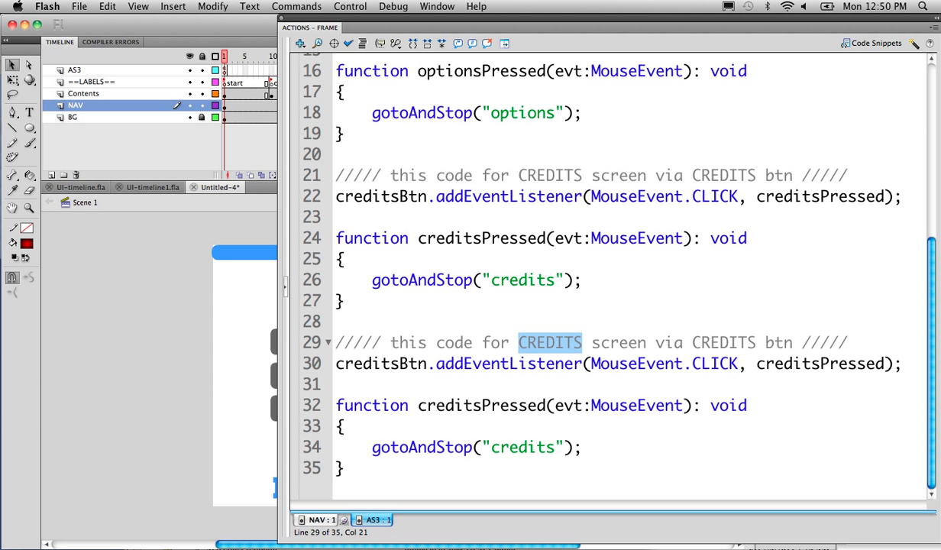
type("BACK bu")
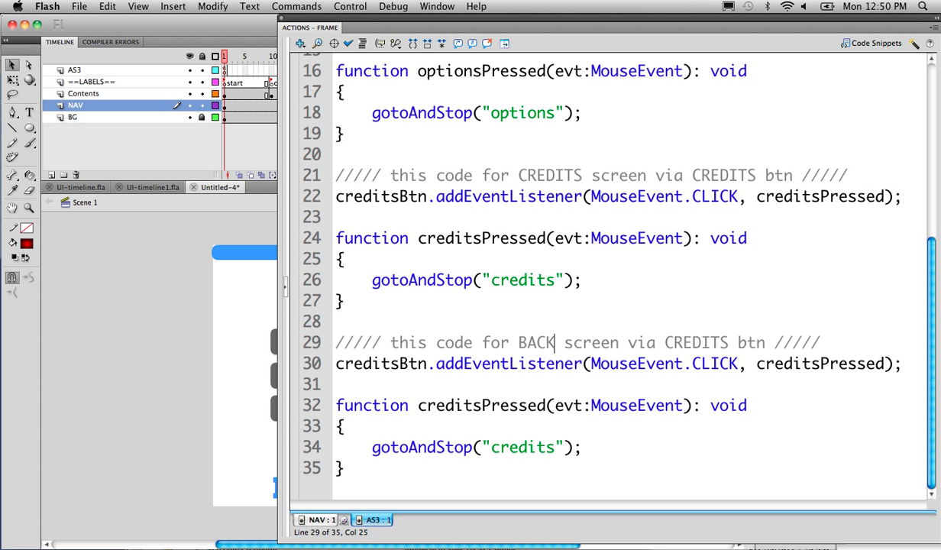
type("tton")
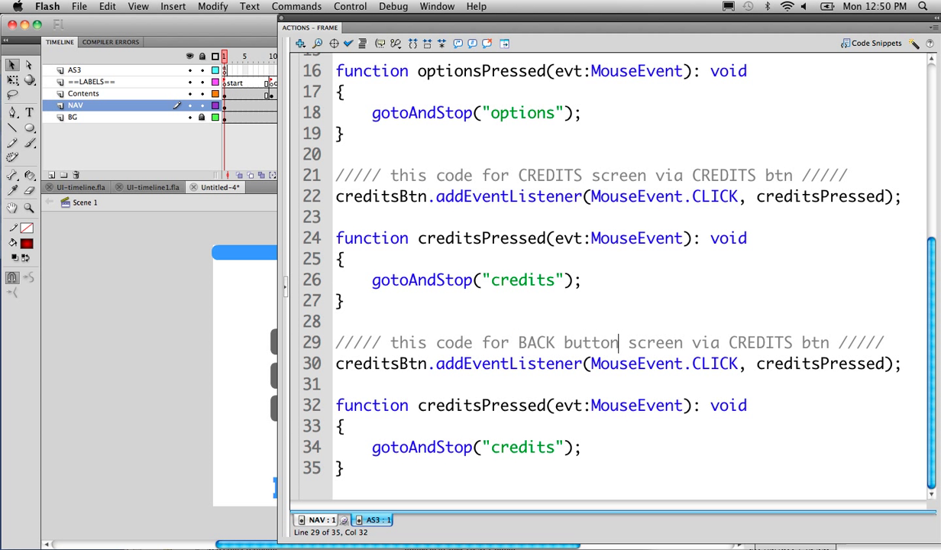
left_click_drag(628, 343, 829, 343)
type("t")
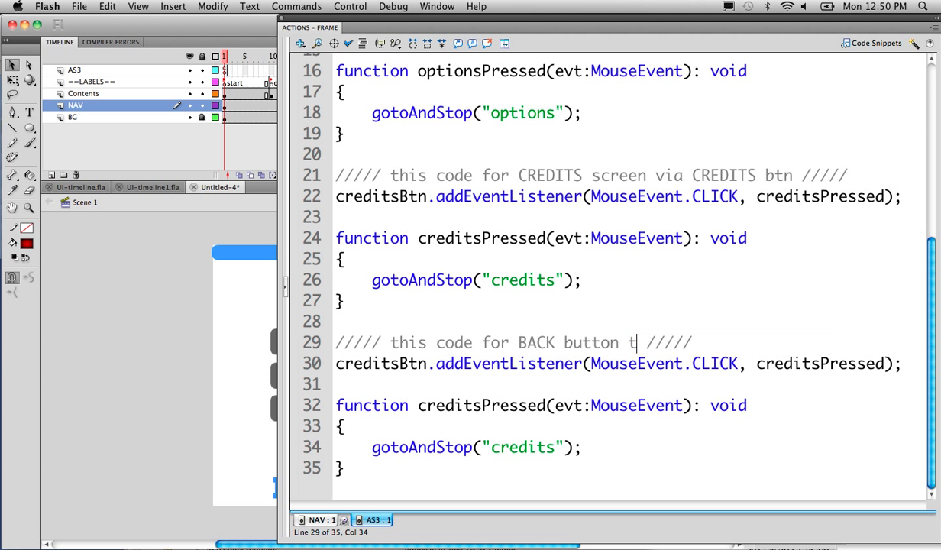
type("o go to the STA")
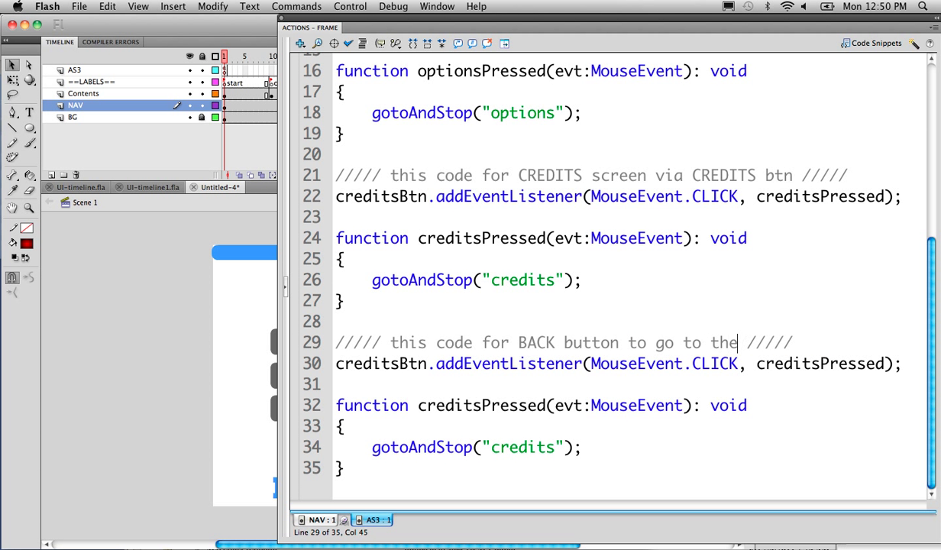
type("RT screen")
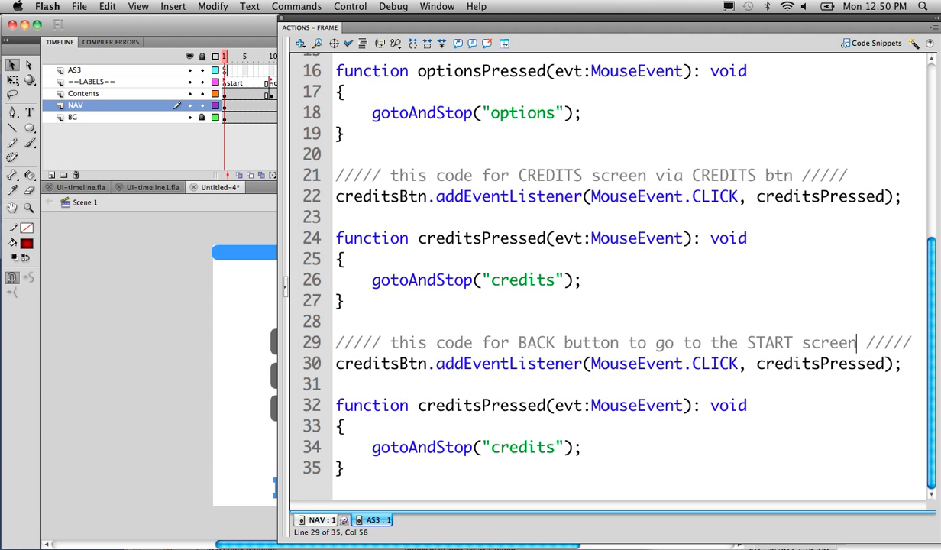
Change the BACK block's listener line to use the backBtn instance and the backPressed handler
left_click(397, 364)
left_click_drag(397, 364, 333, 363)
type("b")
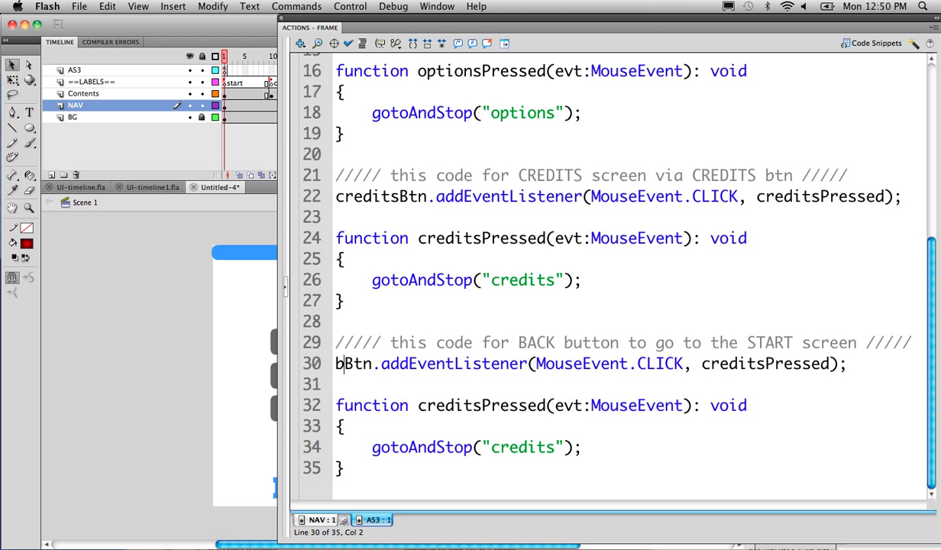
type("ack")
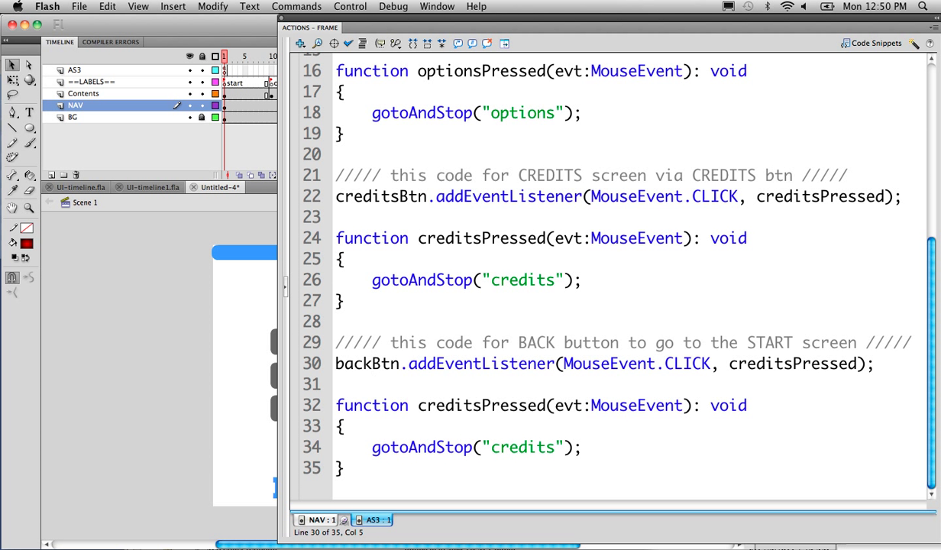
left_click_drag(793, 363, 729, 363)
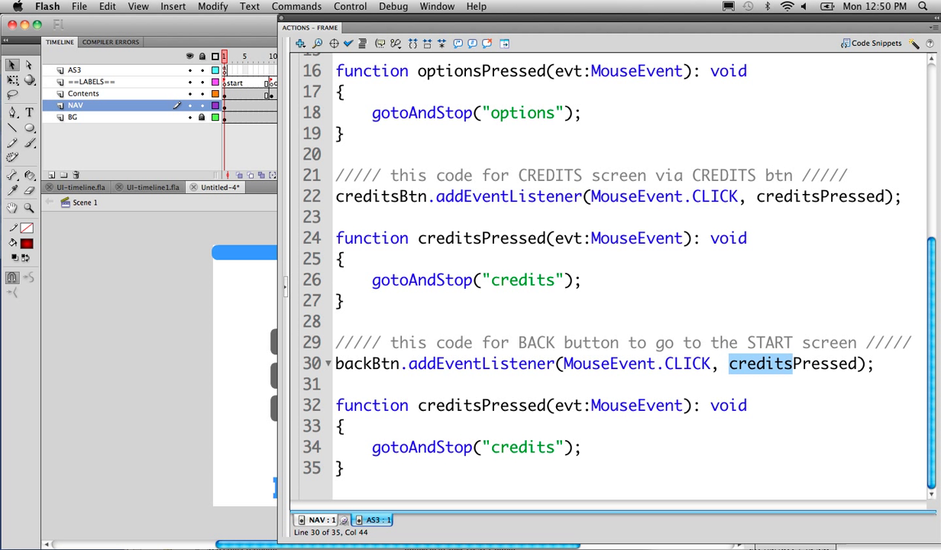
type("back")
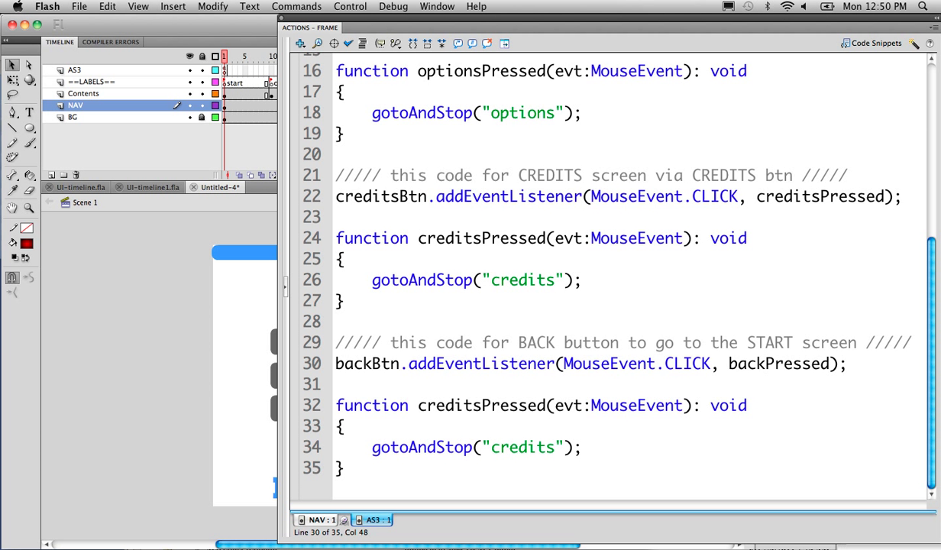
Rename the BACK block's function to backPressed and set its gotoAndStop target to "start"
left_click_drag(480, 406, 420, 405)
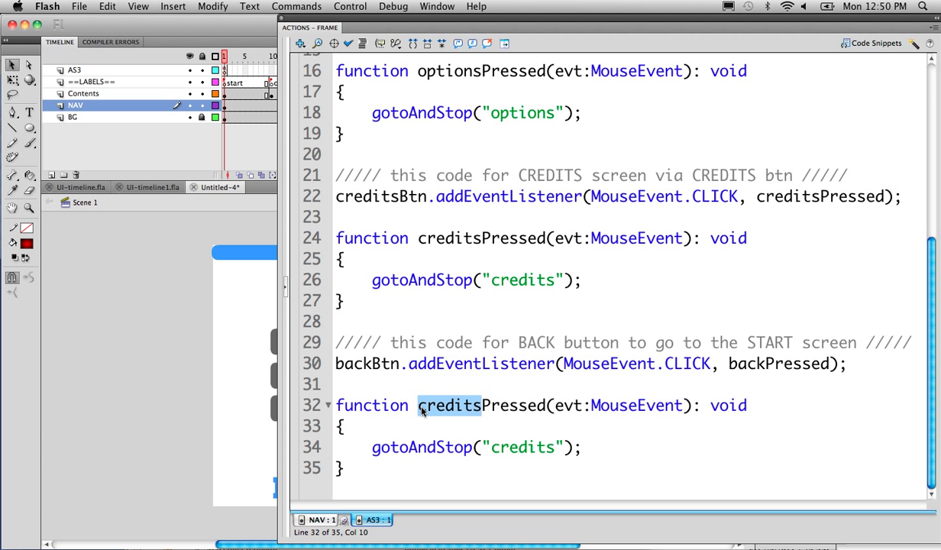
type("back")
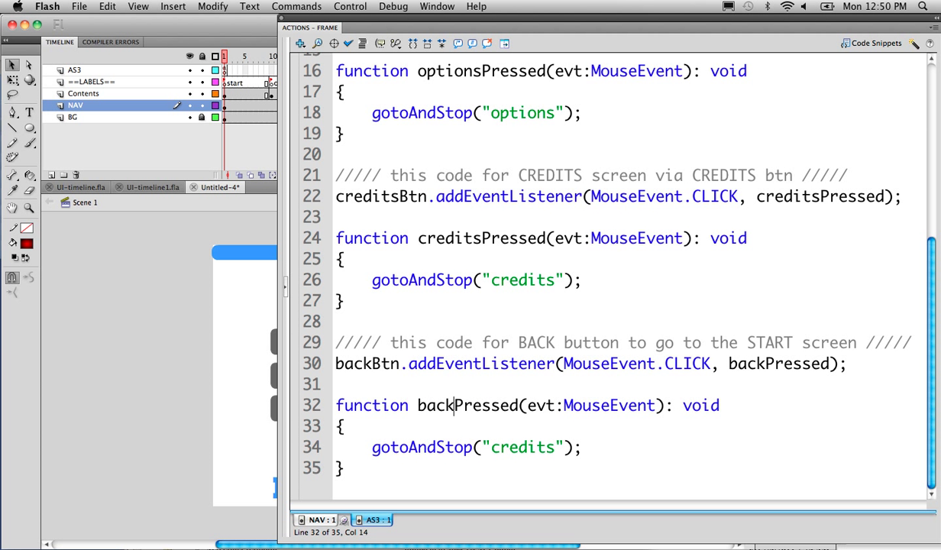
left_click_drag(555, 447, 491, 447)
type("start")
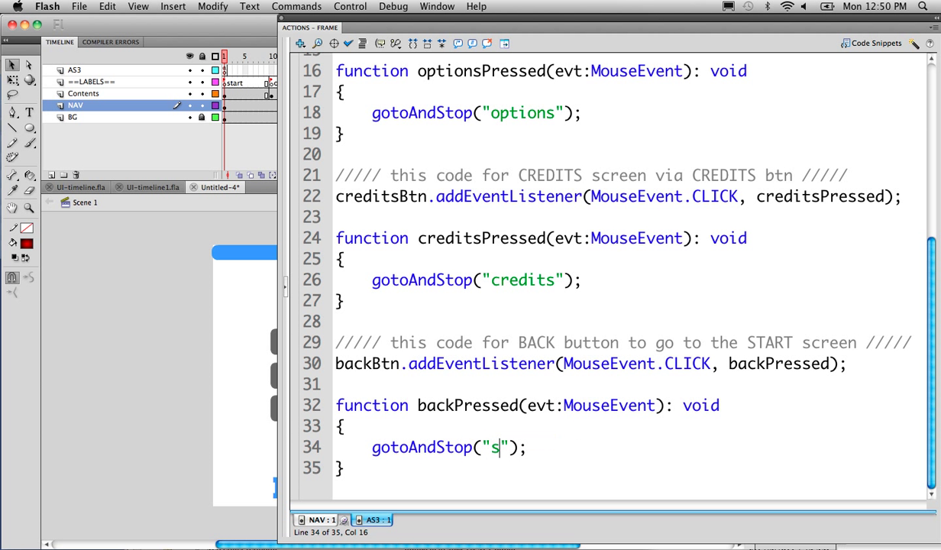
Test the movie by trying the three grey navigation buttons and the red back button, with the preview window moved over the stage
key("super+Return")
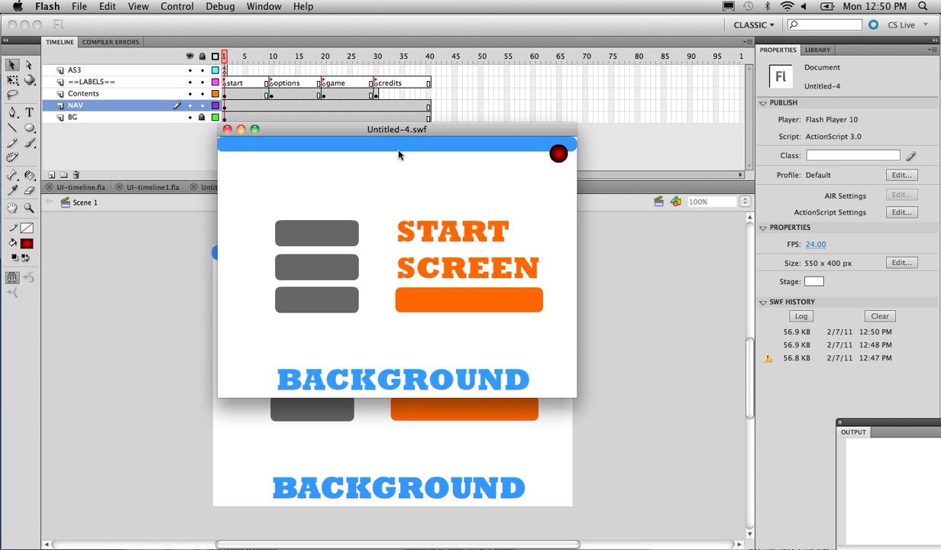
left_click(302, 266)
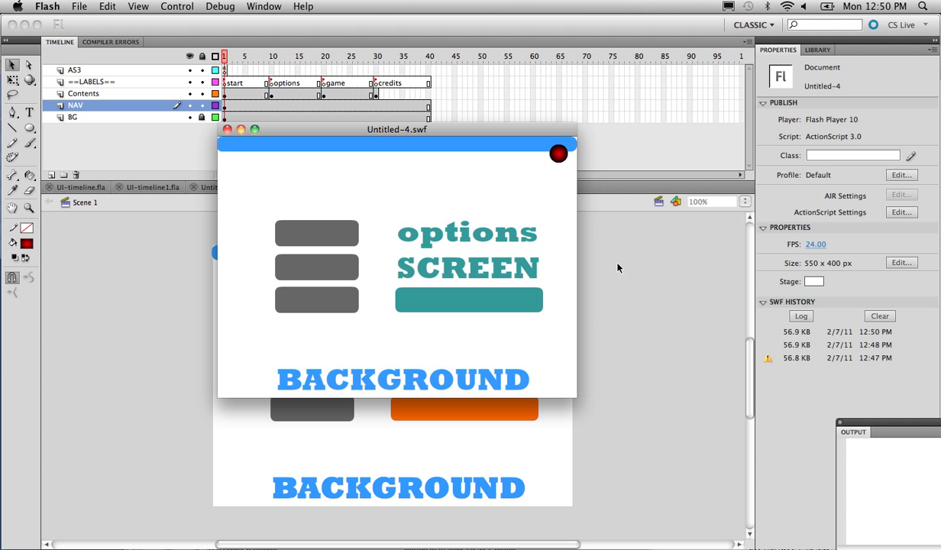
left_click(311, 296)
left_click(334, 230)
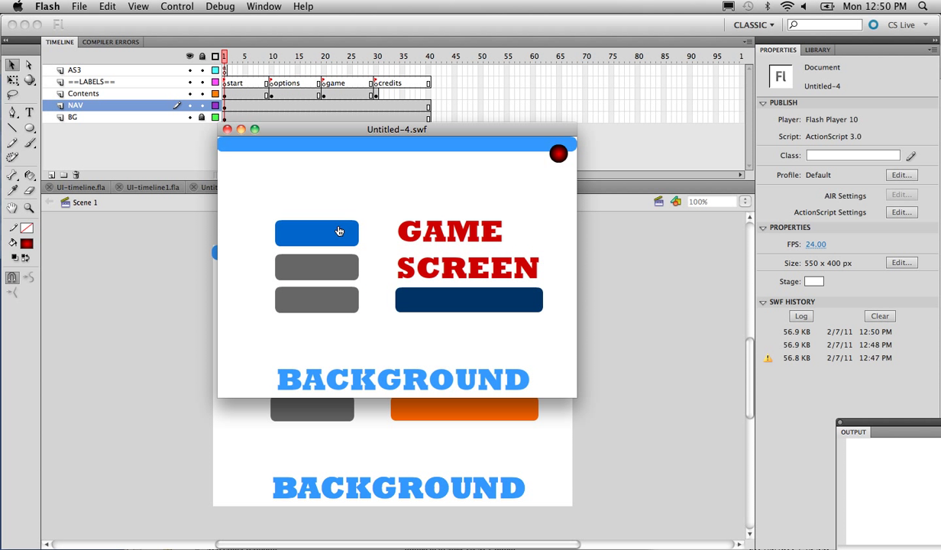
left_click(324, 257)
left_click(314, 300)
left_click(325, 240)
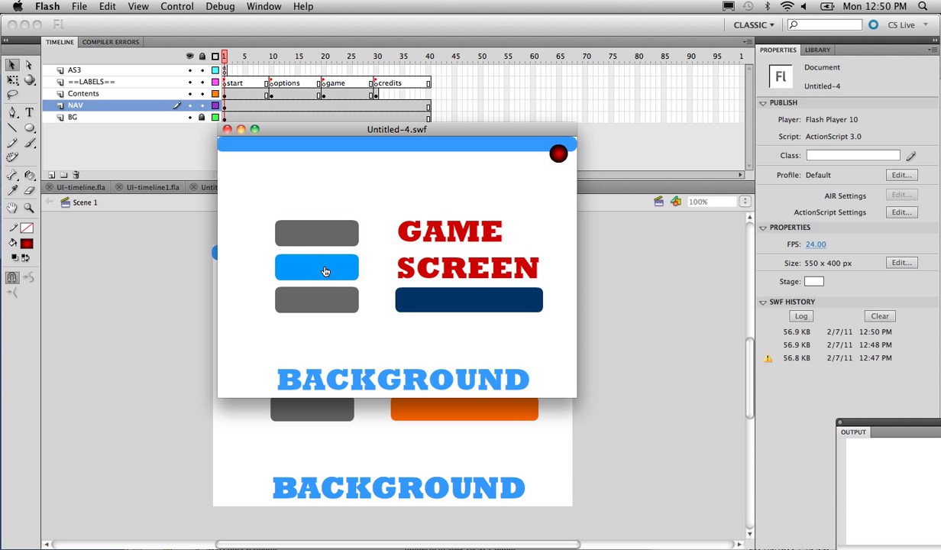
left_click(323, 268)
left_click(351, 230)
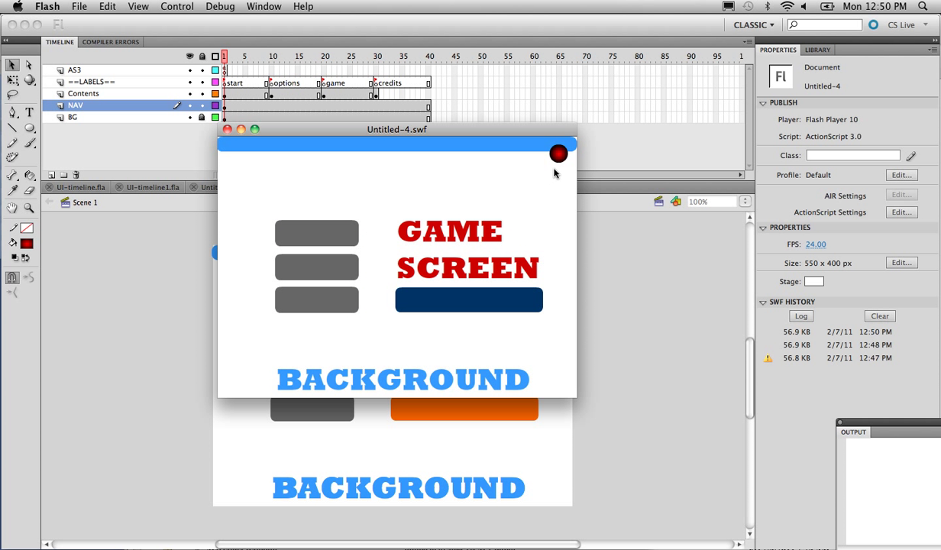
left_click(556, 155)
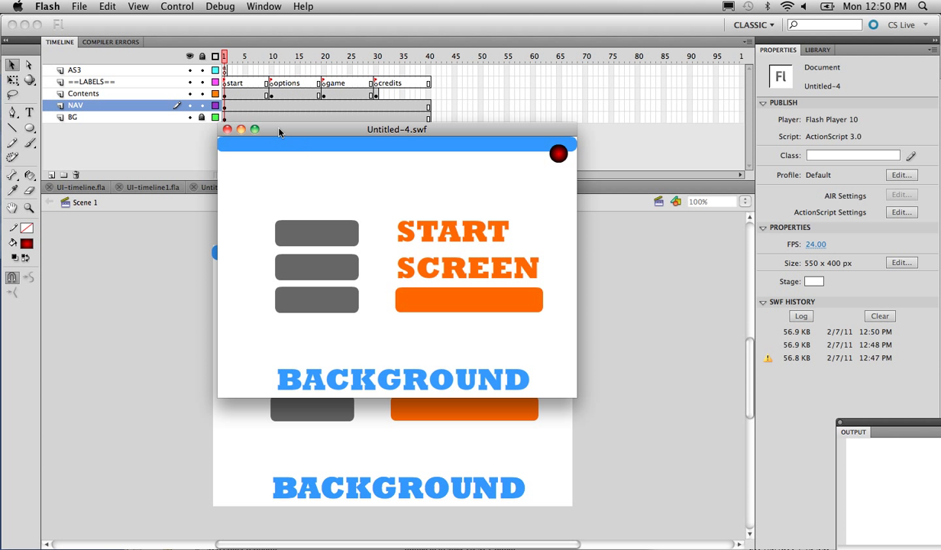
left_click_drag(273, 131, 271, 237)
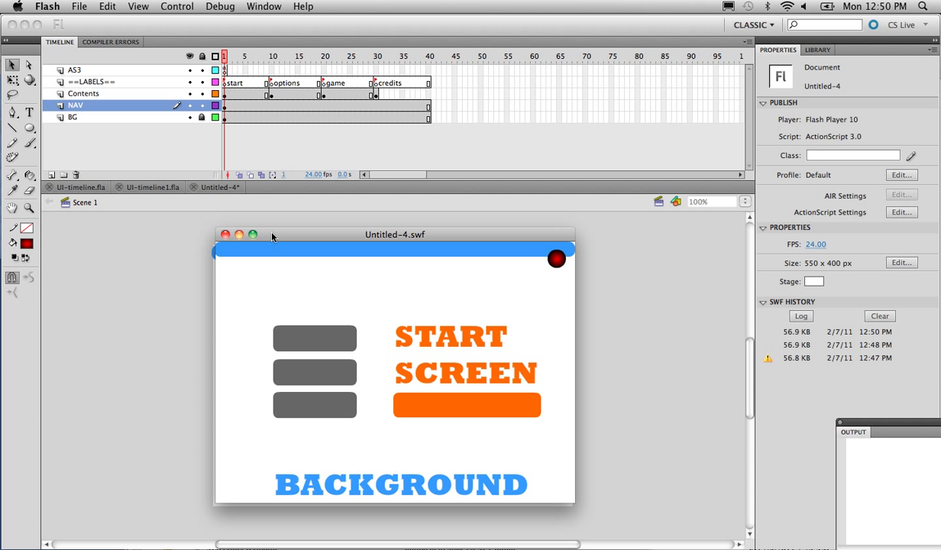